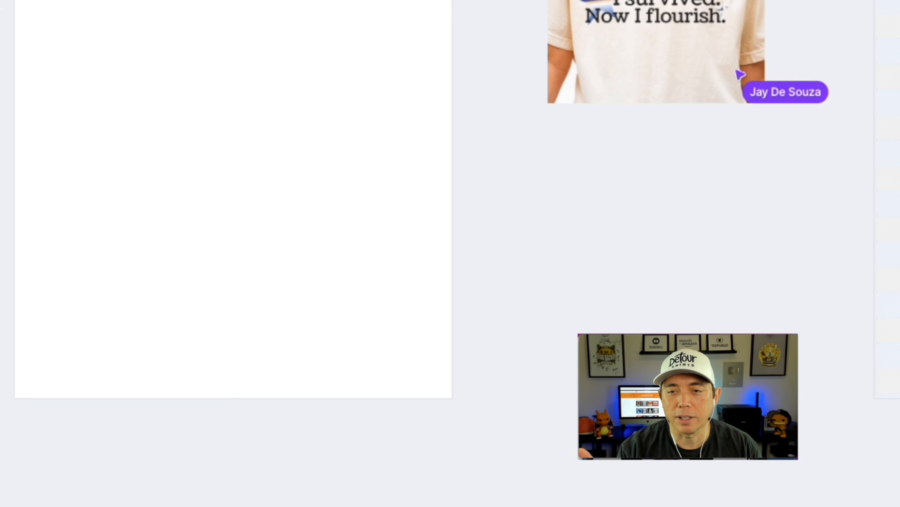
Search the templates for "Weed"
scroll(450, 253, "up", 5)
scroll(451, 254, "right", 6)
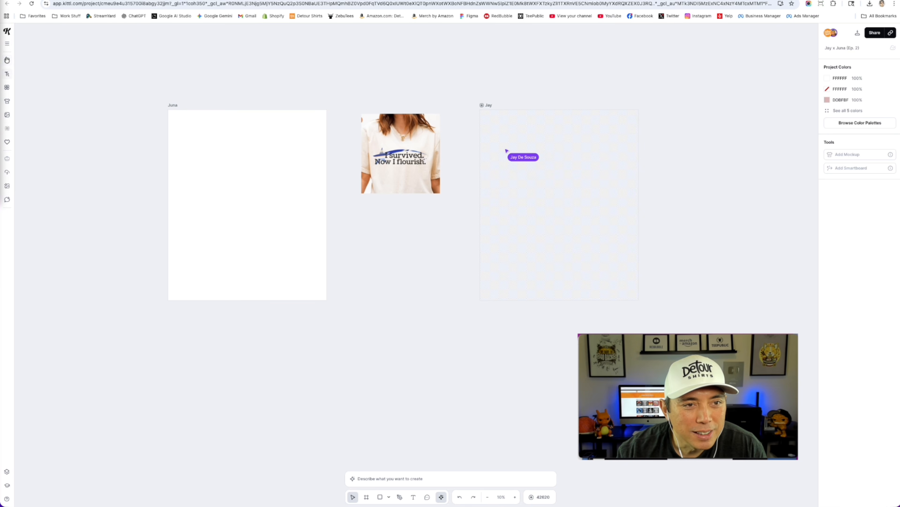
left_click(7, 60)
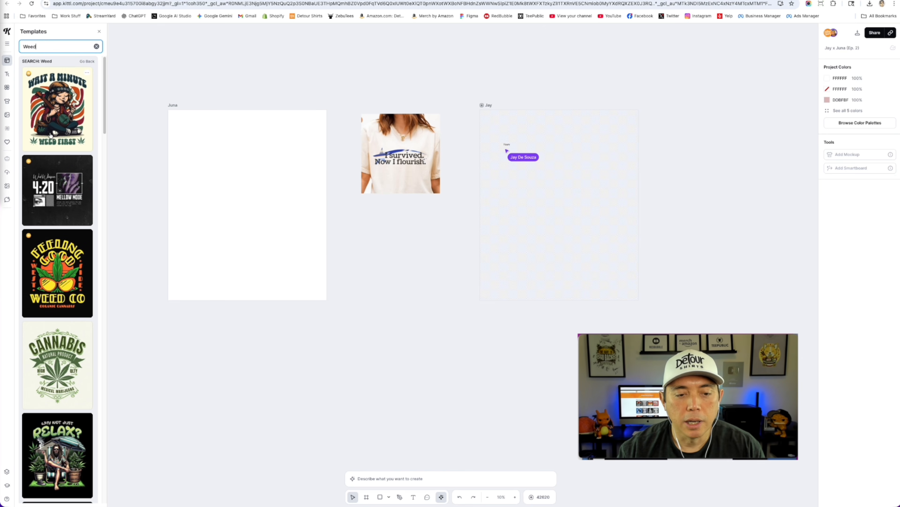
Search the illustrations for "weed" and browse the plant and leaf graphics
left_click(7, 88)
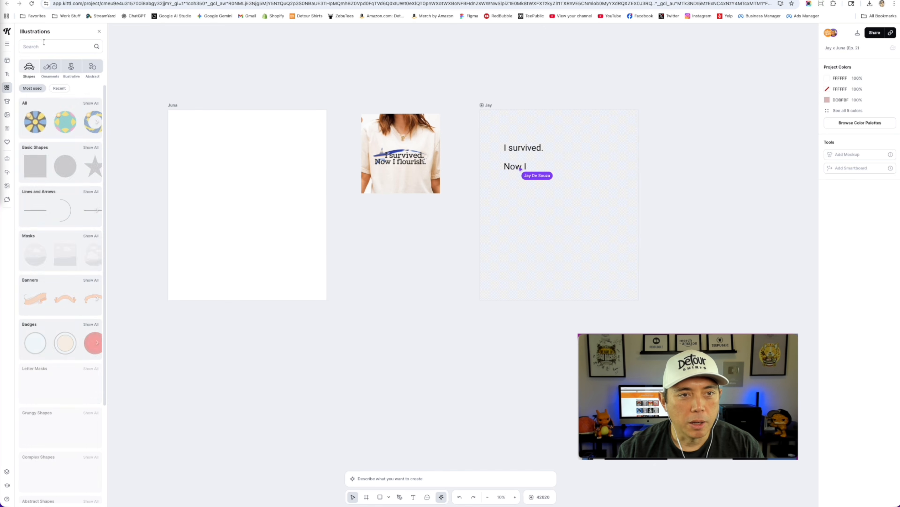
left_click(41, 46)
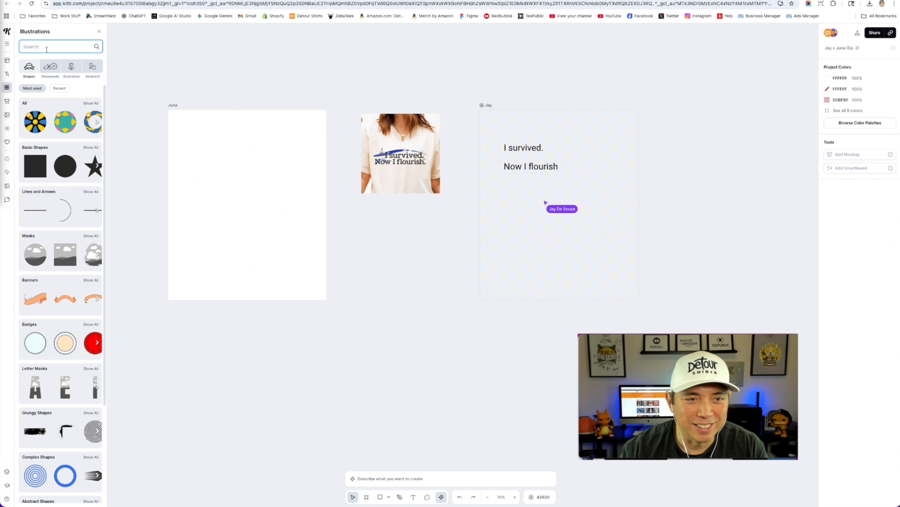
left_click(47, 49)
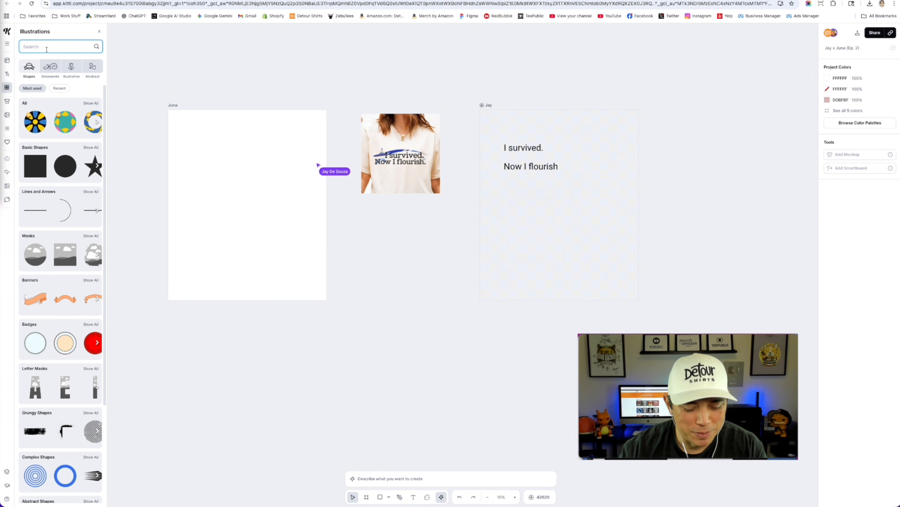
type("wee")
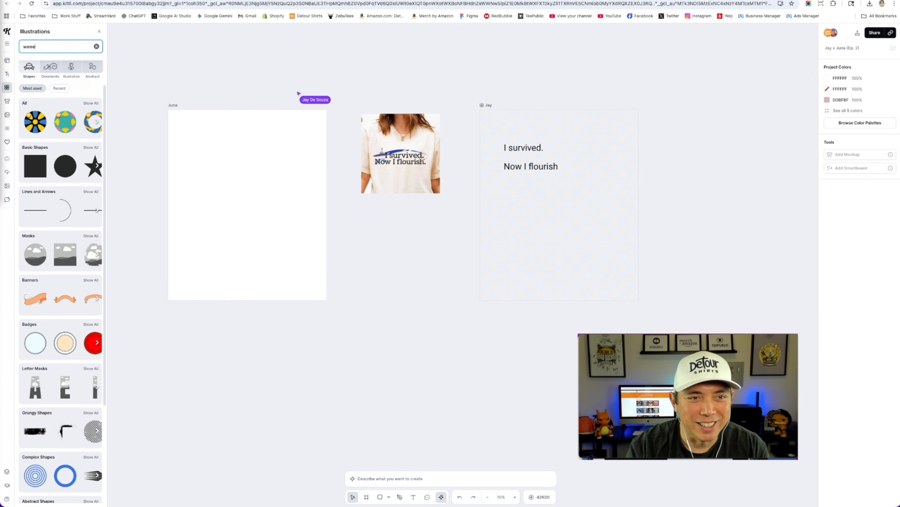
type("d")
key("Return")
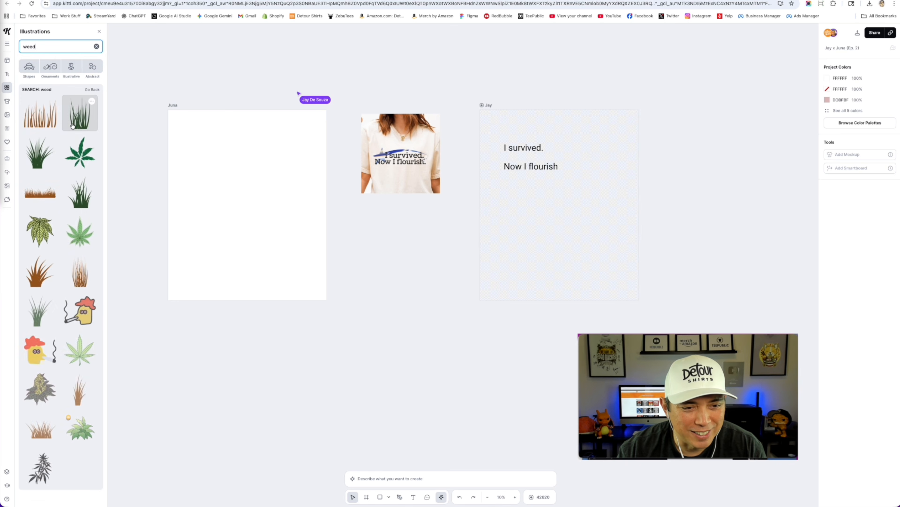
scroll(87, 135, "down", 10)
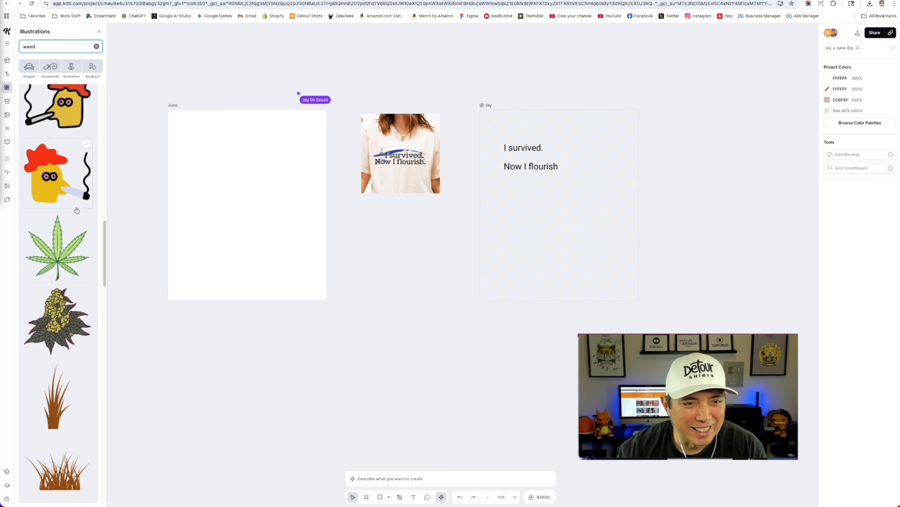
scroll(74, 209, "down", 10)
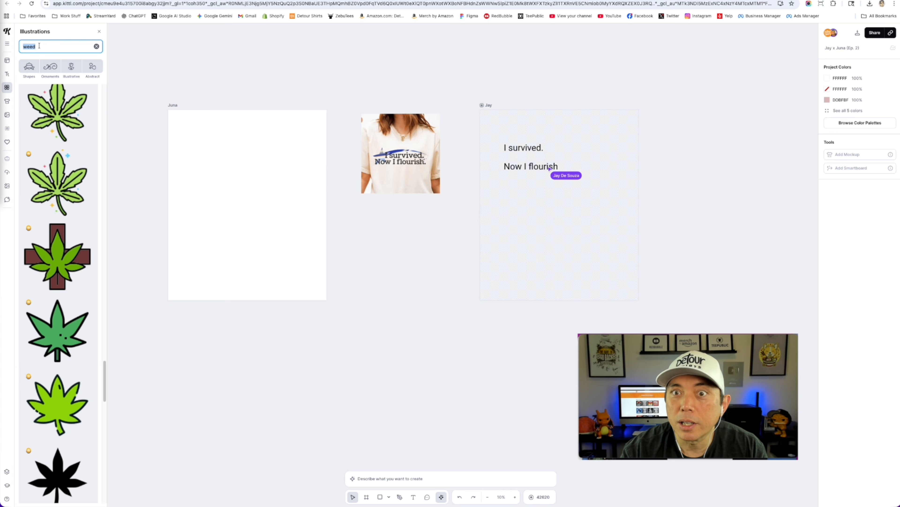
Search the templates for "flourish" and browse the designs
left_click(143, 117)
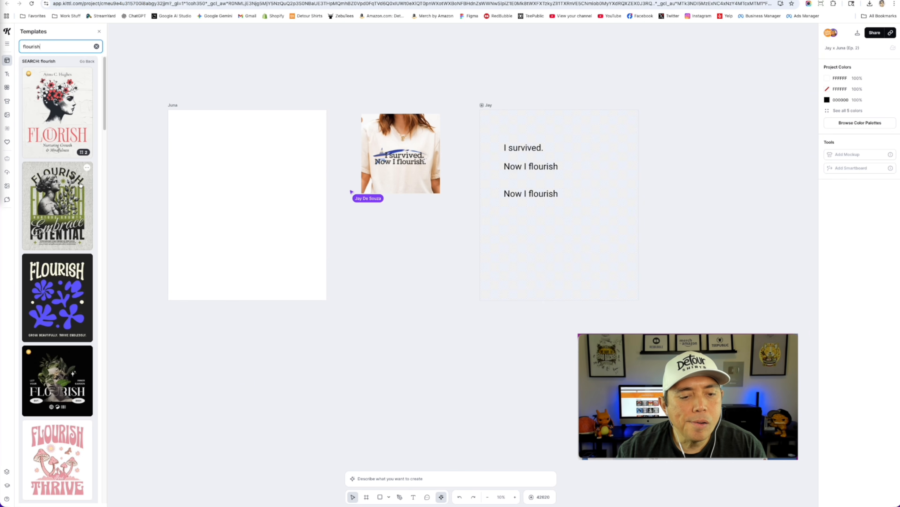
scroll(81, 184, "down", 5)
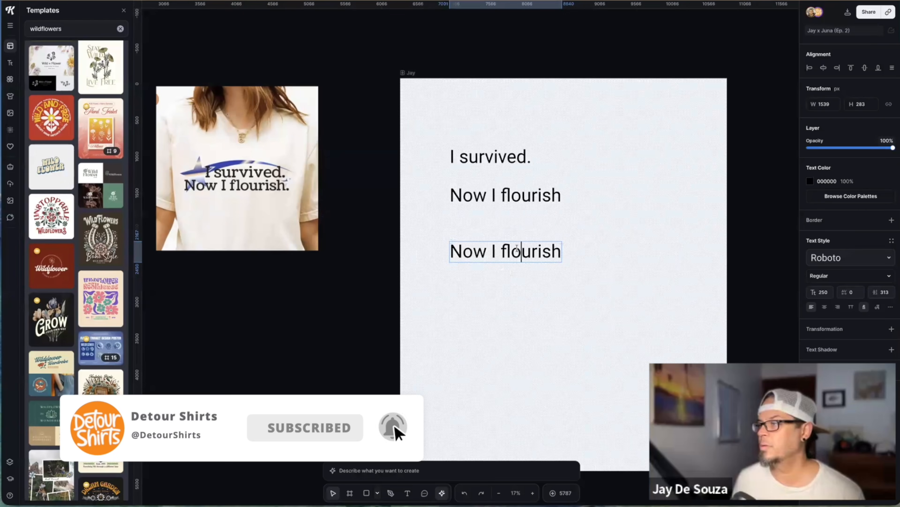
Clear the duplicate "Now I flourish" line on the Jay artboard and recolour the shirt description text above the artboards to near-white
key("ctrl+a")
key("BackSpace")
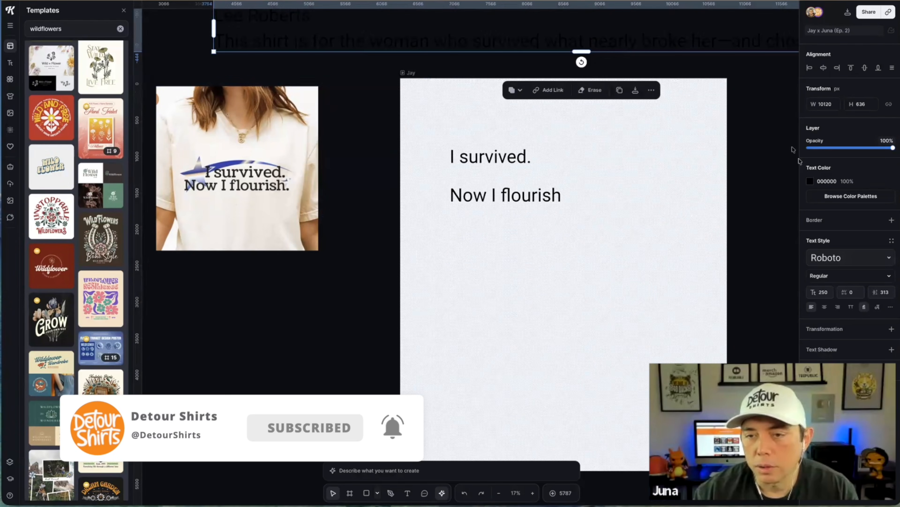
left_click(811, 182)
left_click_drag(760, 223, 633, 173)
left_click(377, 71)
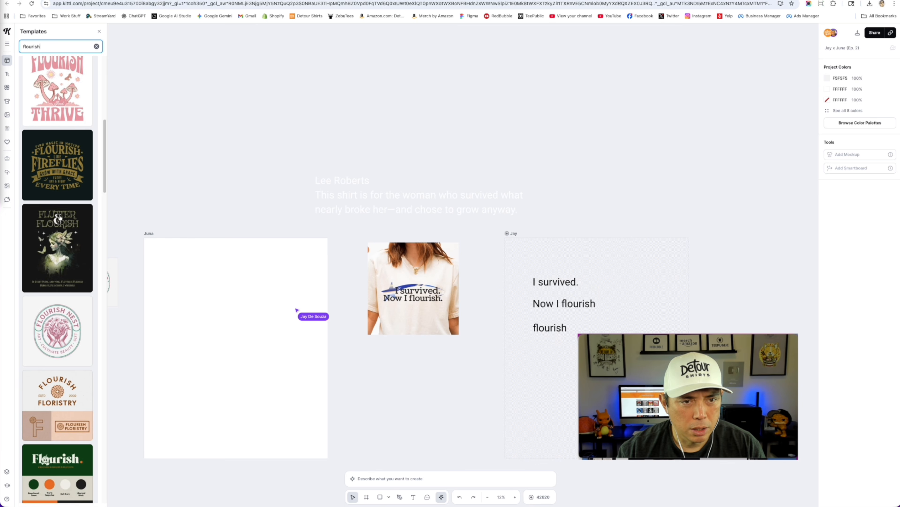
Find the green Heal-Grow Flourish flowers template among the flourish designs and add it to the canvas
scroll(59, 218, "down", 10)
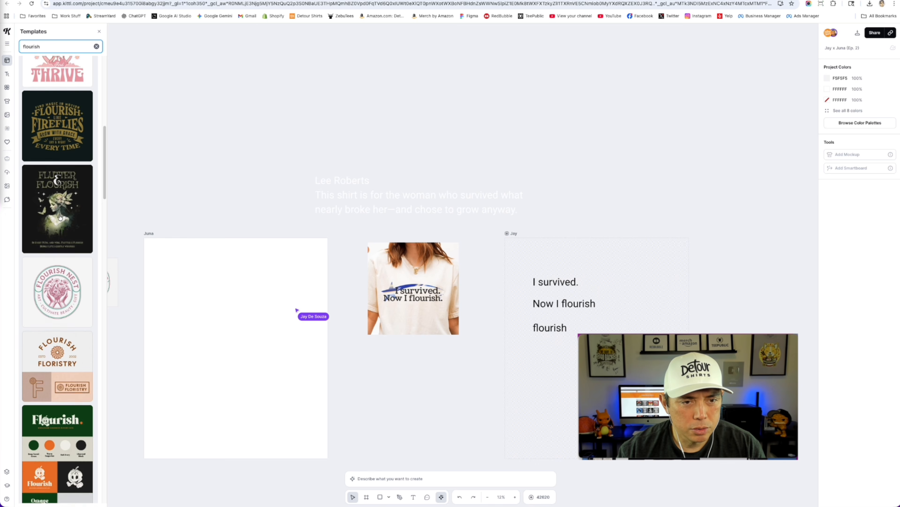
scroll(60, 218, "down", 5)
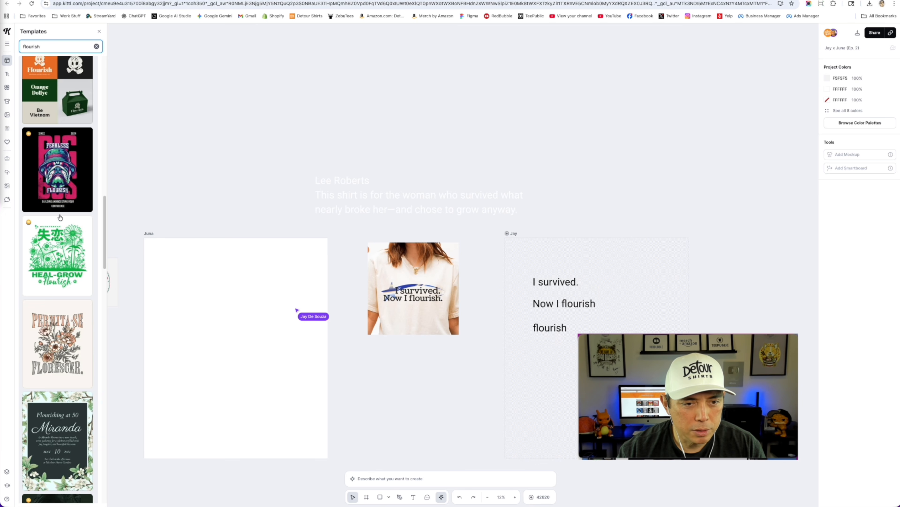
left_click(66, 251)
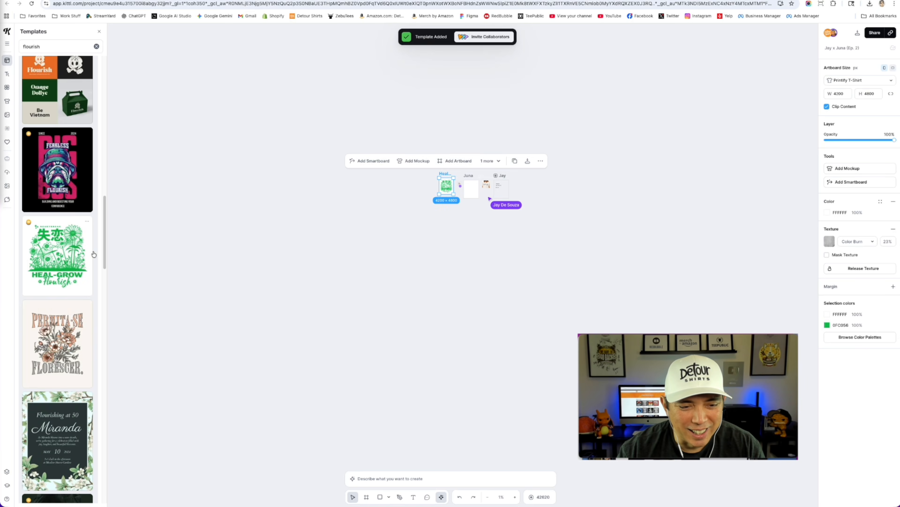
left_click(391, 466)
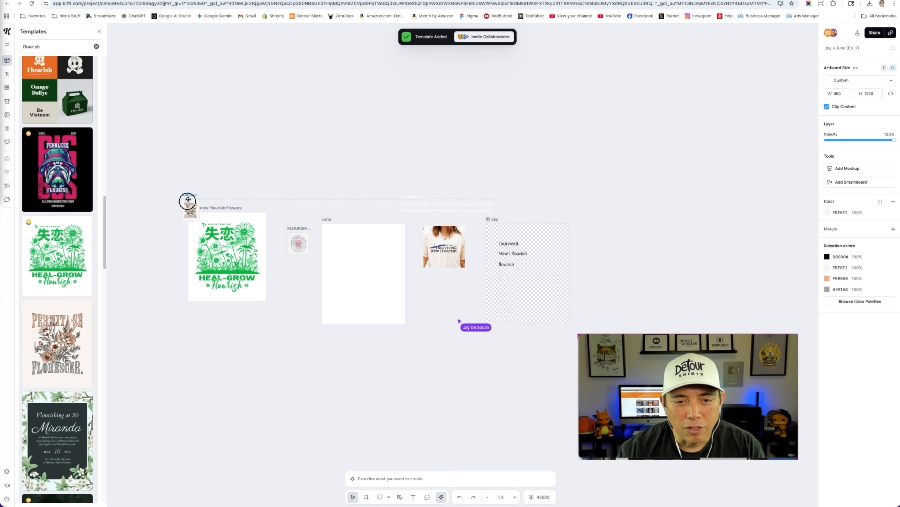
Place the Home Decor lettering template beside the Heal Grow Flourish Flowers artboard and remove its linked T-shirt mockup
scroll(48, 319, "down", 5)
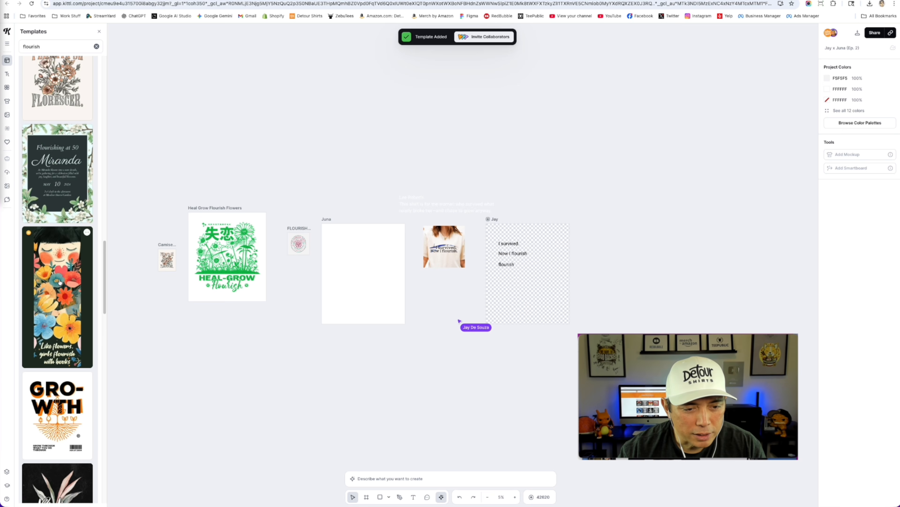
scroll(59, 282, "down", 8)
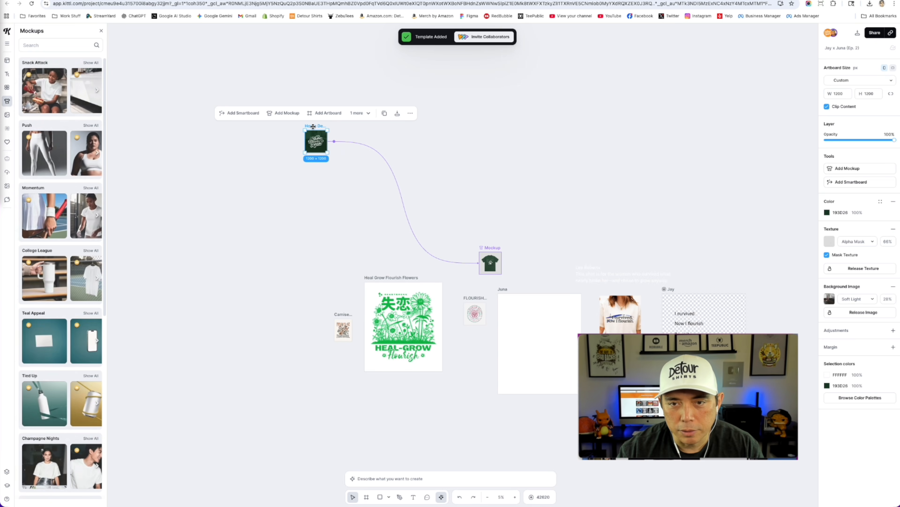
left_click_drag(313, 126, 323, 261)
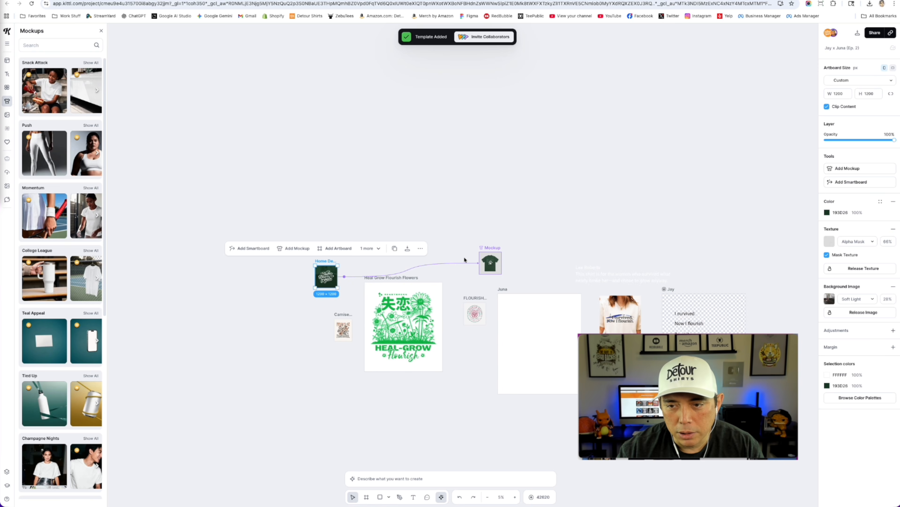
left_click(499, 253)
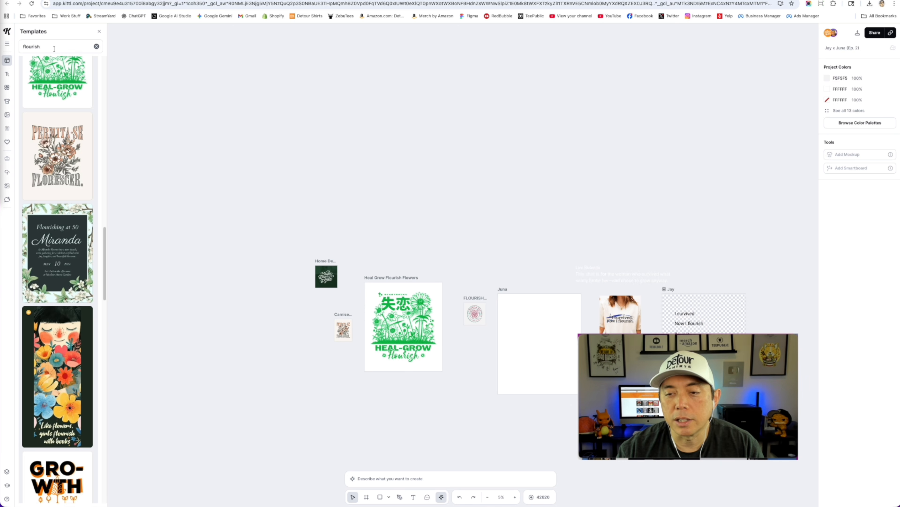
Examine the remaining flourish templates and the collected reference artboards for floral and lettering ideas
scroll(53, 268, "down", 15)
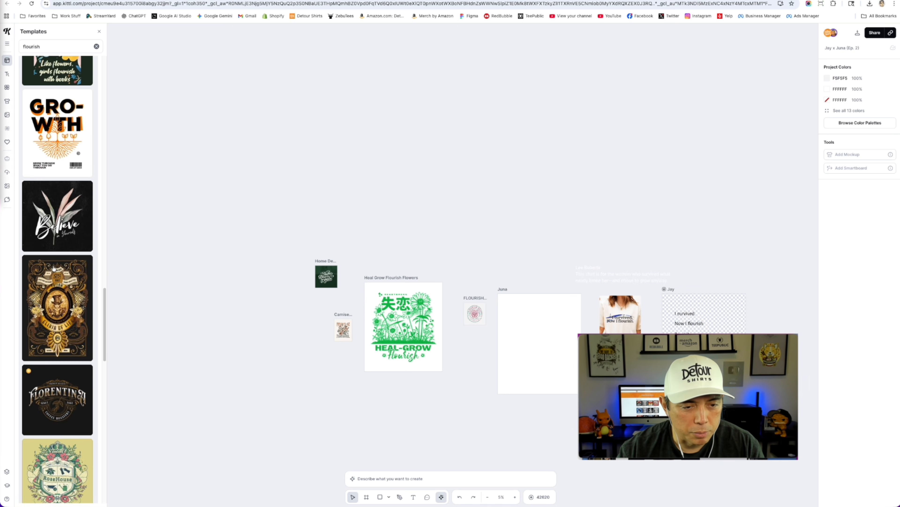
scroll(53, 268, "down", 5)
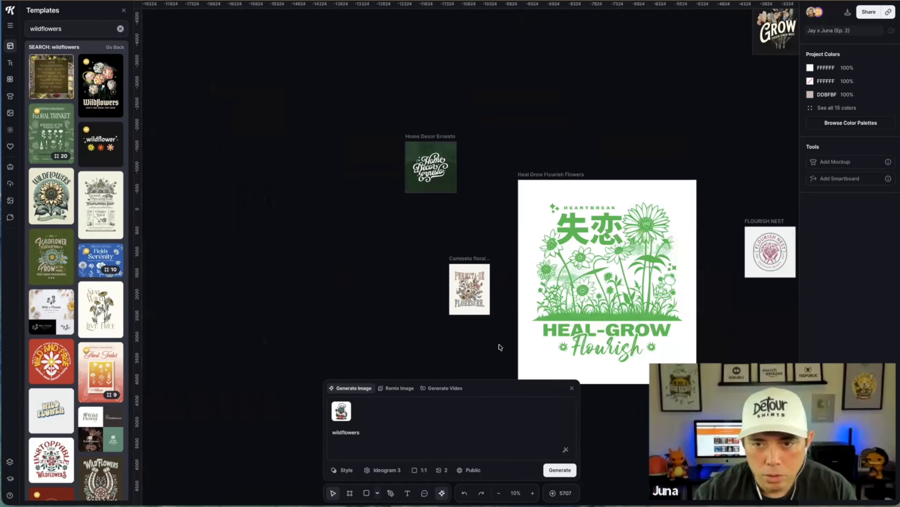
scroll(410, 310, "right", 5)
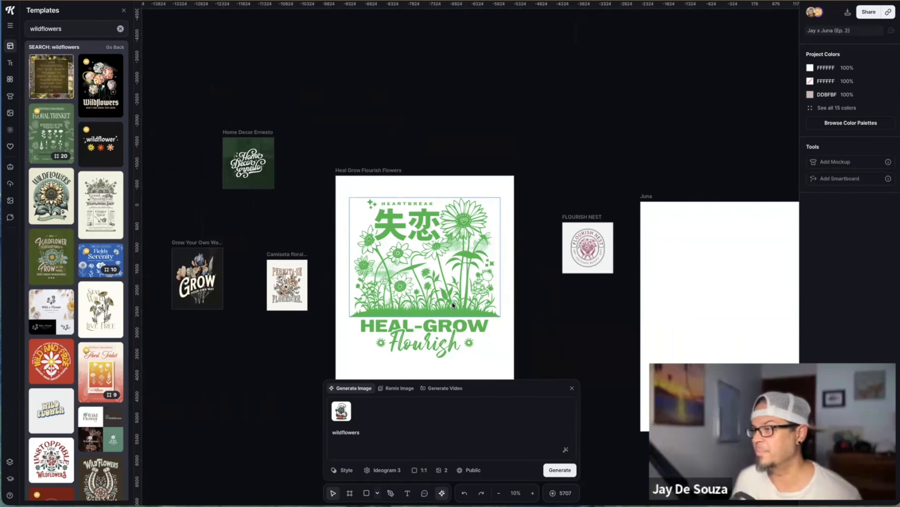
scroll(452, 301, "right", 10)
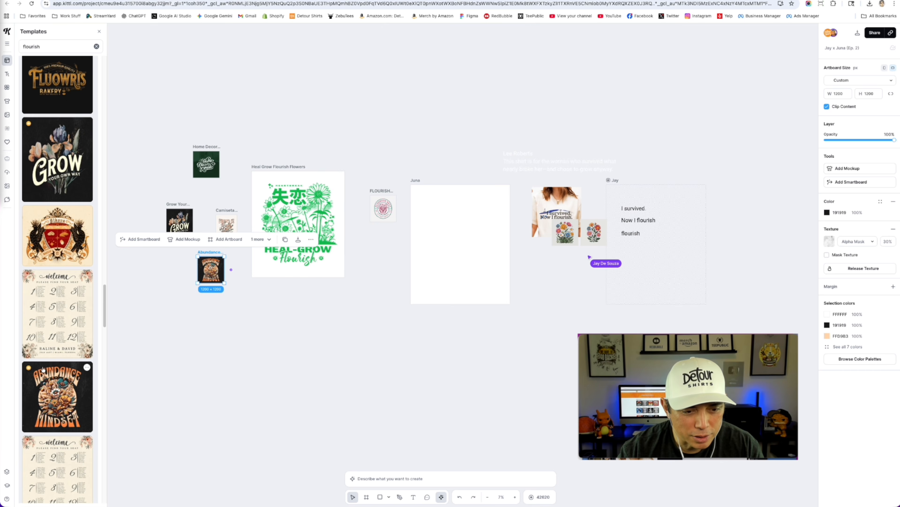
scroll(76, 309, "down", 10)
scroll(55, 372, "down", 10)
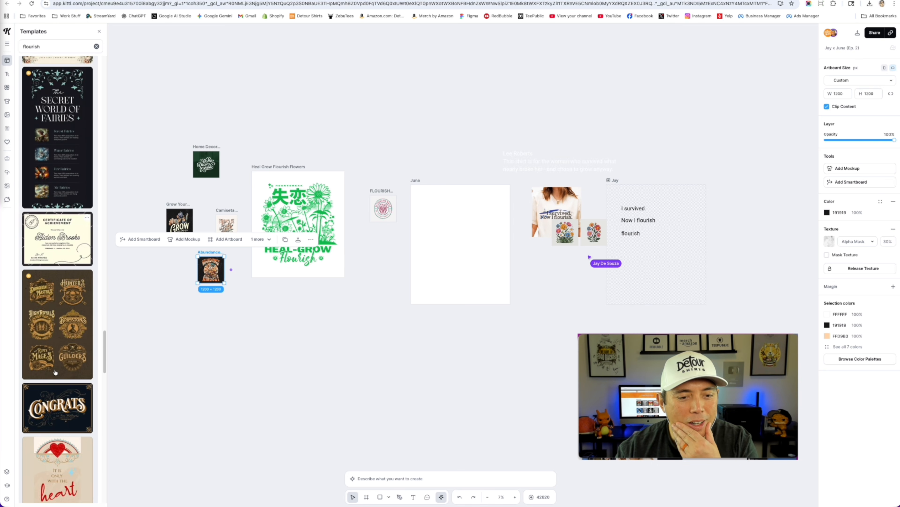
scroll(56, 372, "down", 5)
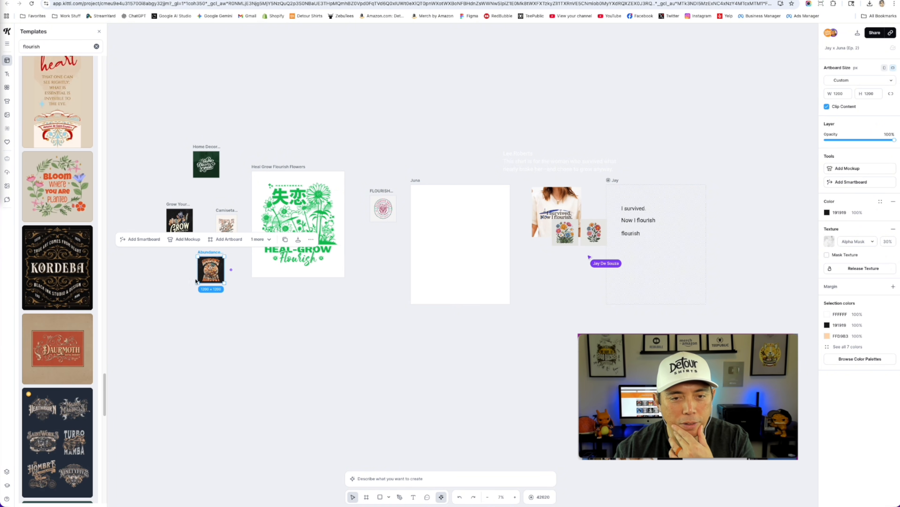
scroll(48, 345, "down", 4)
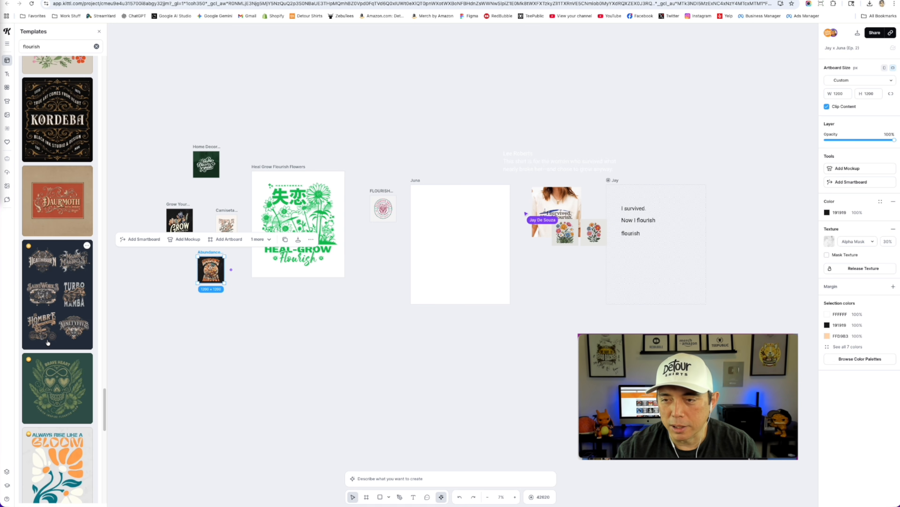
scroll(48, 343, "down", 3)
scroll(57, 371, "down", 5)
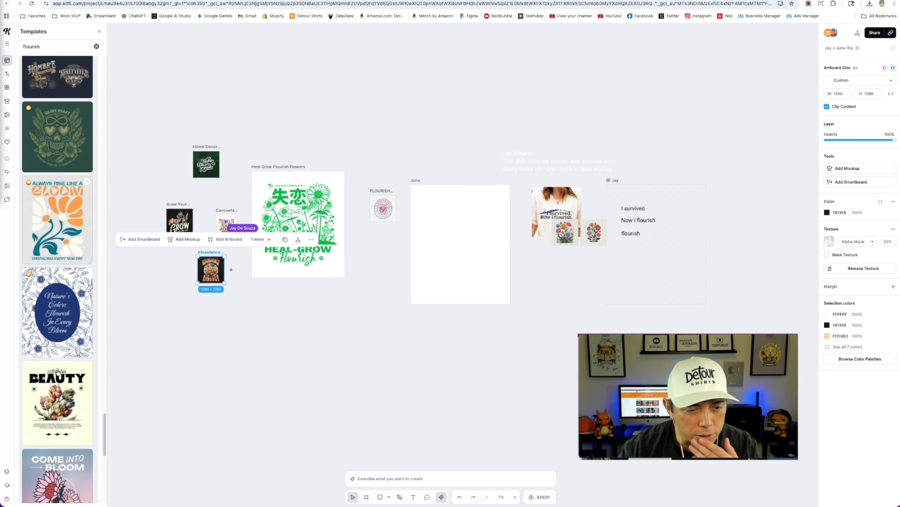
scroll(54, 373, "down", 8)
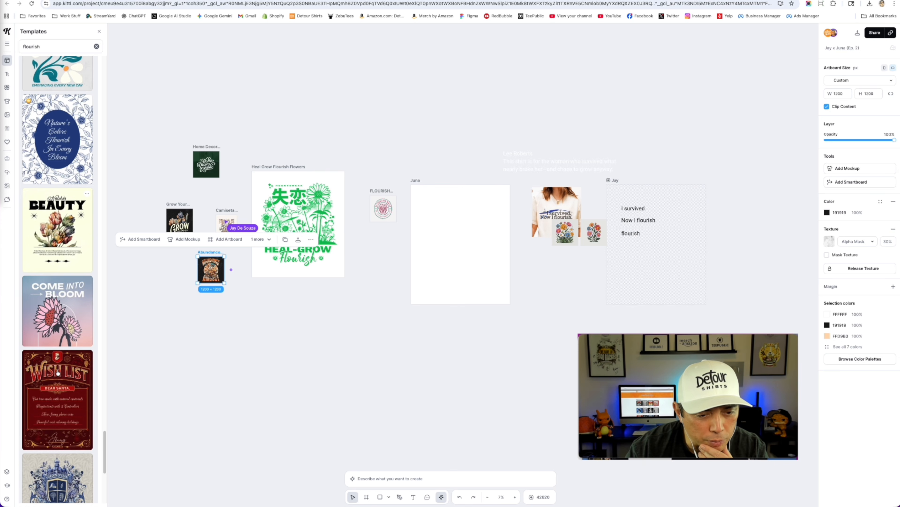
scroll(54, 372, "down", 14)
Place the Collect Moments floral template beneath the Flourish Nest artboard and browse more "wild flower tshirt" templates
left_click(742, 179)
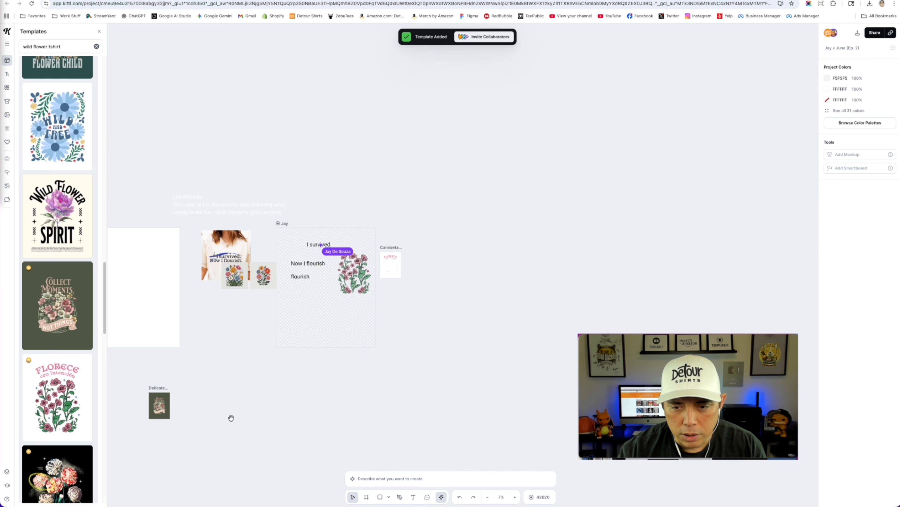
left_click_drag(403, 345, 290, 236)
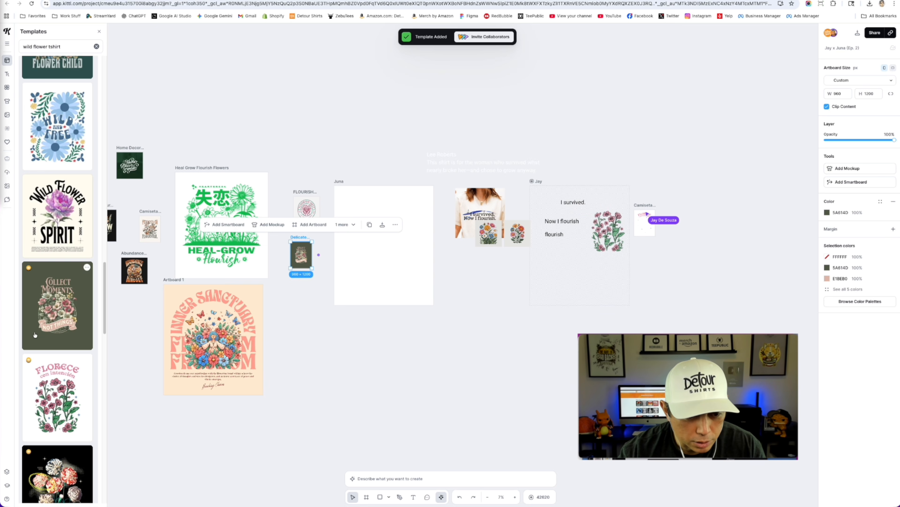
scroll(41, 354, "down", 4)
scroll(41, 353, "down", 5)
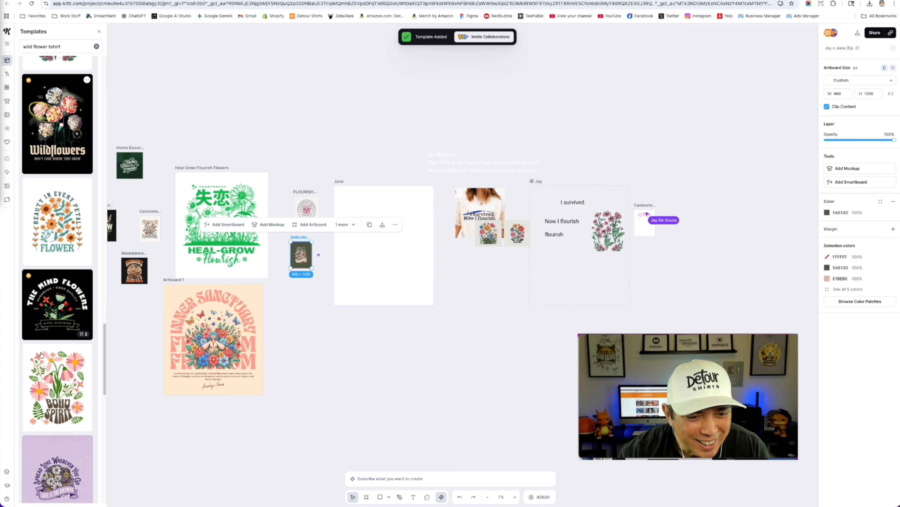
scroll(54, 315, "down", 5)
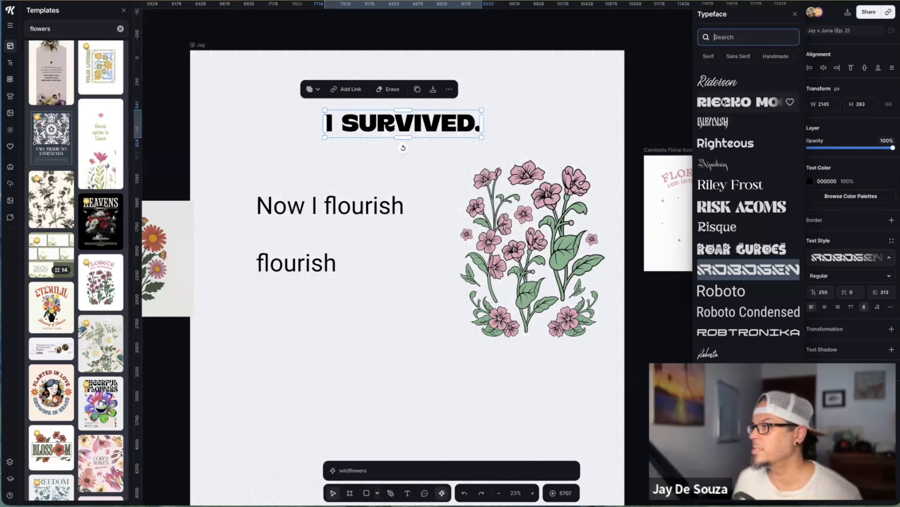
Set the "I survived." heading in the Riecko Mood typeface and replace its period with a semicolon
left_click(726, 103)
double_click(477, 127)
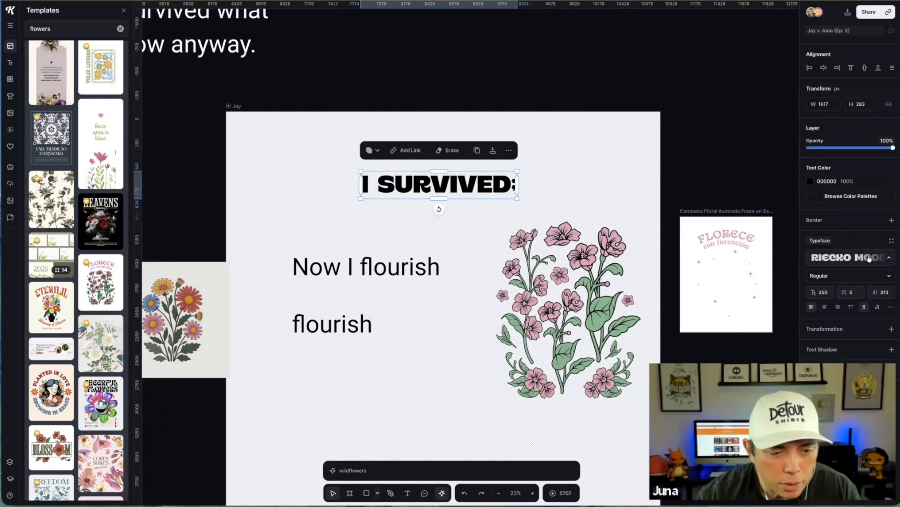
Preview alternative typefaces such as Riley Frost for the "I survived;" heading
left_click(849, 257)
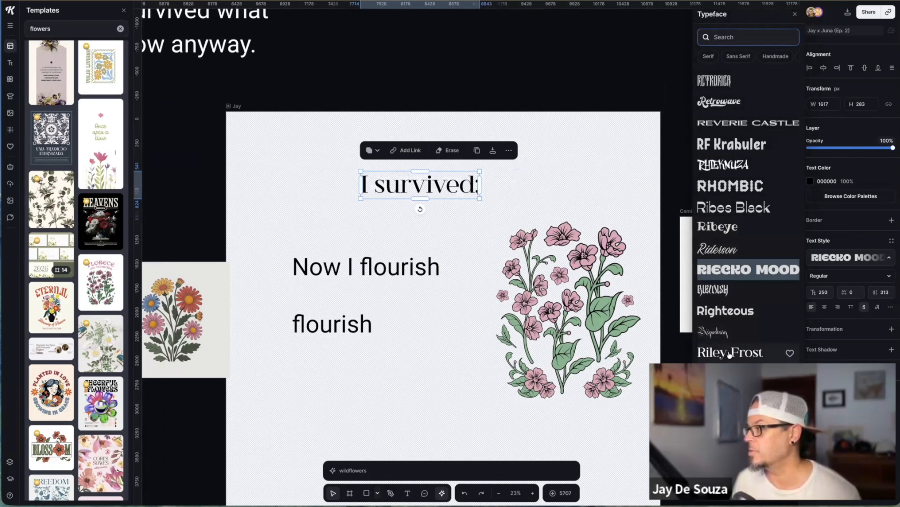
left_click(734, 271)
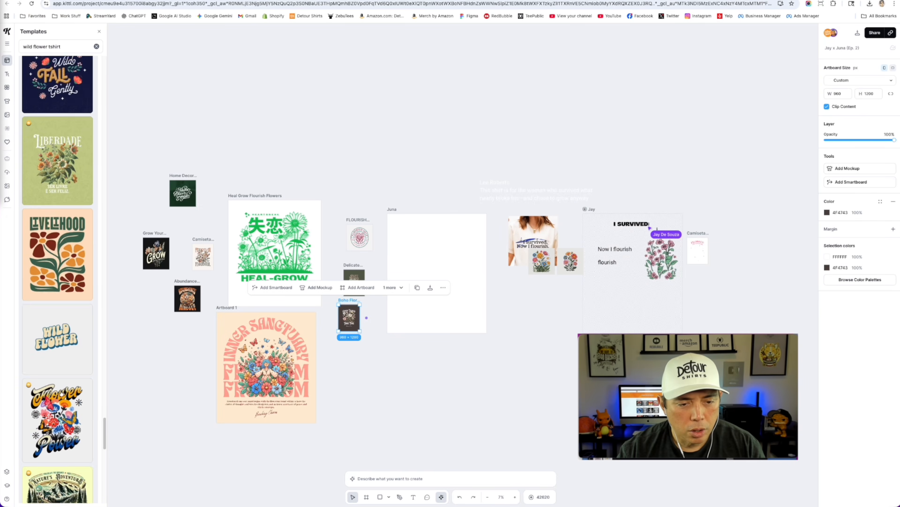
Bring the "Good Things Take Time" floral design onto the large blank artboard and set that artboard's background to black (000000)
scroll(57, 248, "down", 2)
left_click(388, 381)
scroll(313, 365, "up", 5)
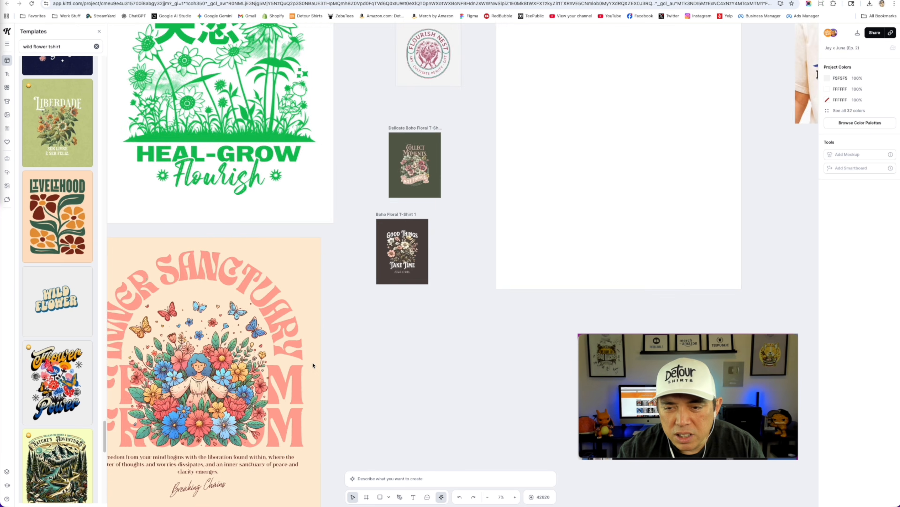
scroll(417, 357, "up", 3)
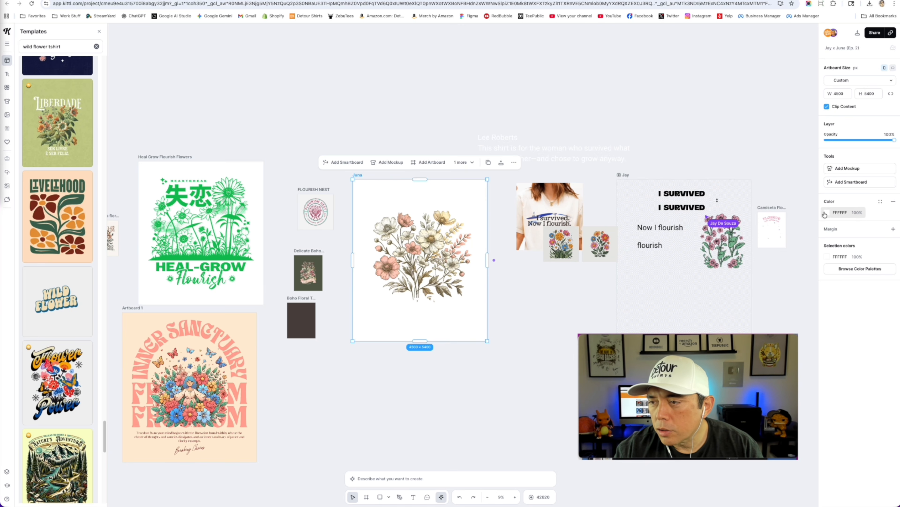
left_click(827, 212)
left_click_drag(761, 268, 711, 318)
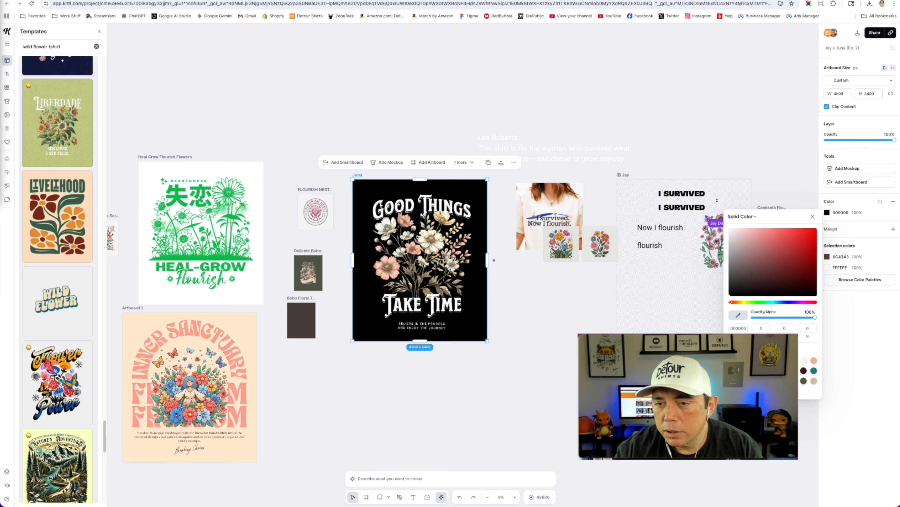
left_click(543, 366)
Change the script "Home" lettering to "I Survived", widen it onto one line and position it tilted above the flowers
scroll(539, 356, "up", 5)
left_click_drag(522, 236, 618, 357)
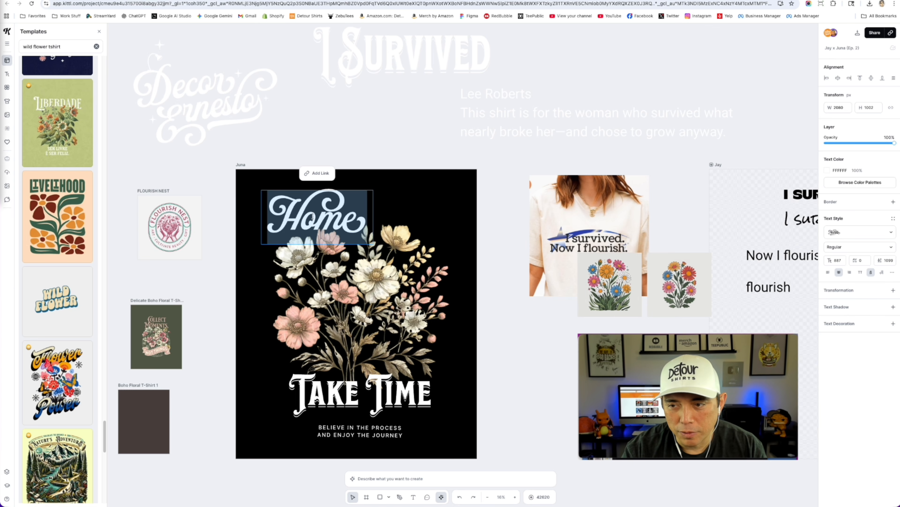
type("T")
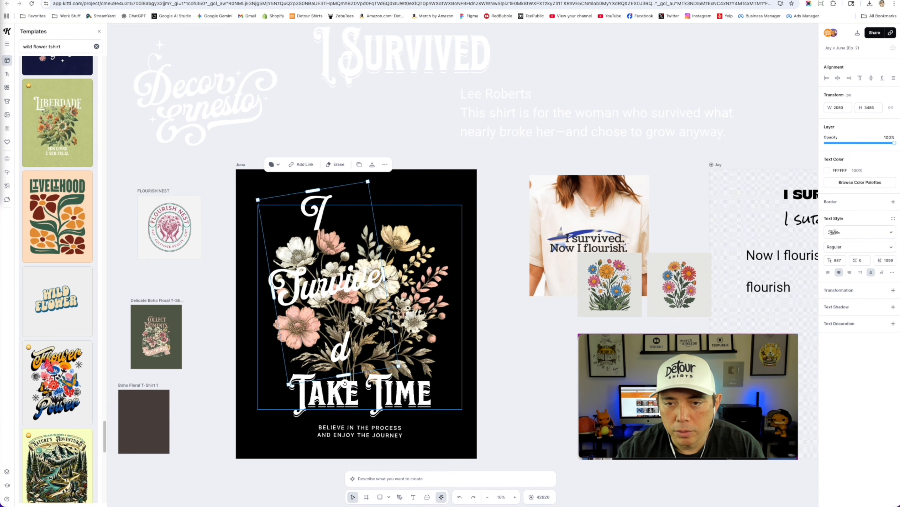
left_click_drag(376, 234, 439, 222)
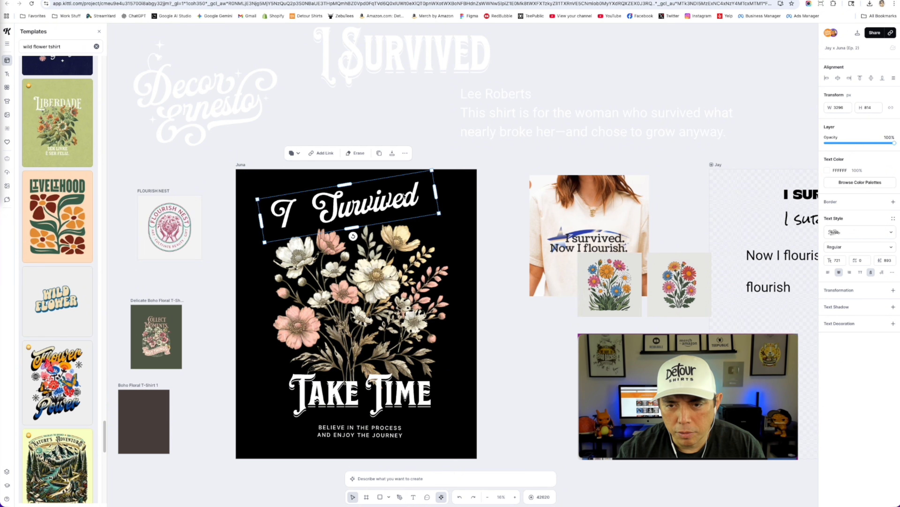
left_click_drag(354, 245, 352, 245)
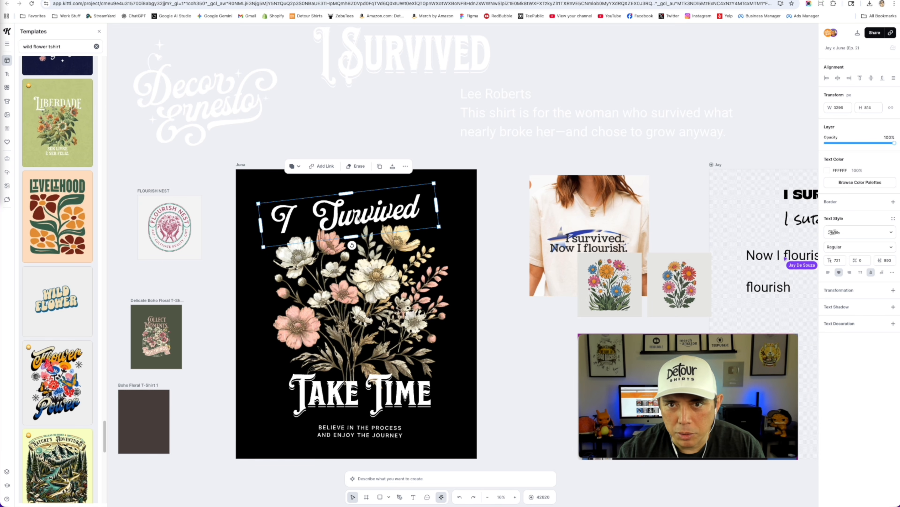
Enlarge the tilted script "I Survived" heading and move it off the black artboard onto the empty canvas above
left_click(326, 140)
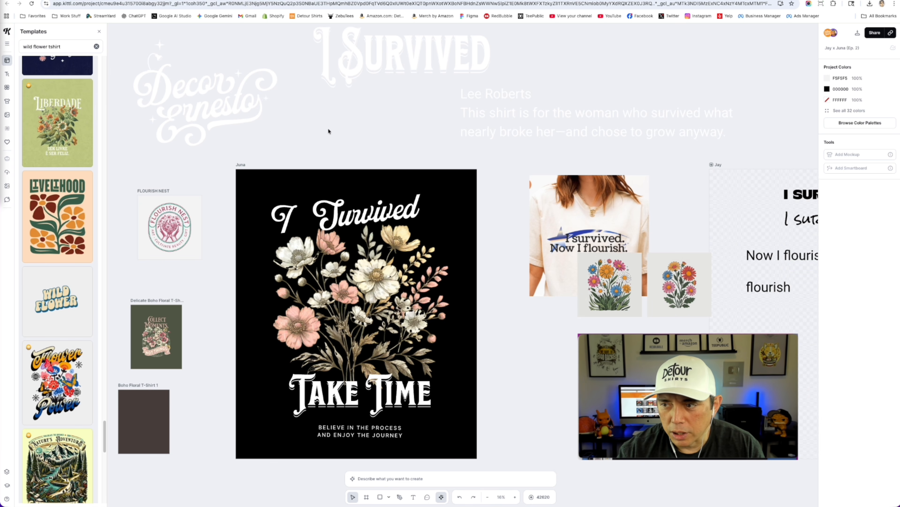
left_click(347, 198)
left_click_drag(439, 226, 479, 235)
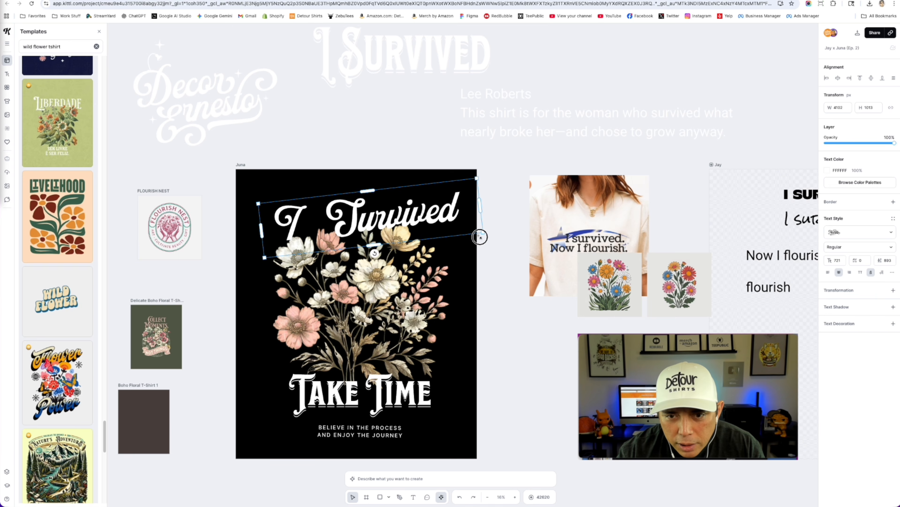
left_click_drag(418, 214, 403, 209)
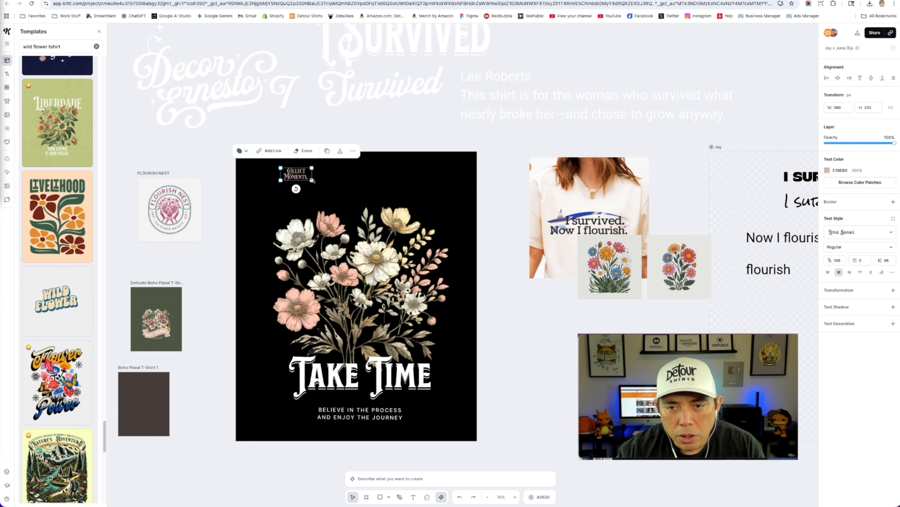
Enlarge the "Collect Moments" lettering above the flowers on the black artboard and reword it as "I Survived"
left_click_drag(313, 180, 397, 214)
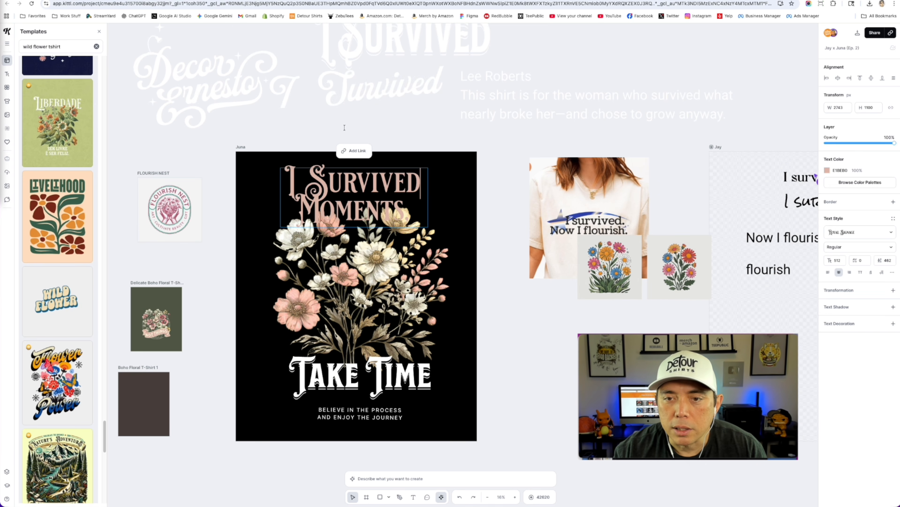
left_click(344, 128)
double_click(360, 207)
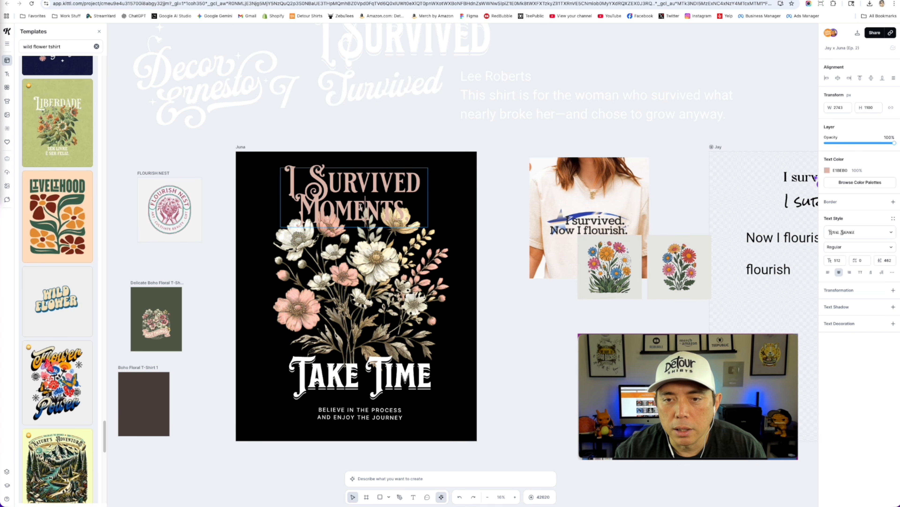
triple_click(359, 206)
double_click(356, 209)
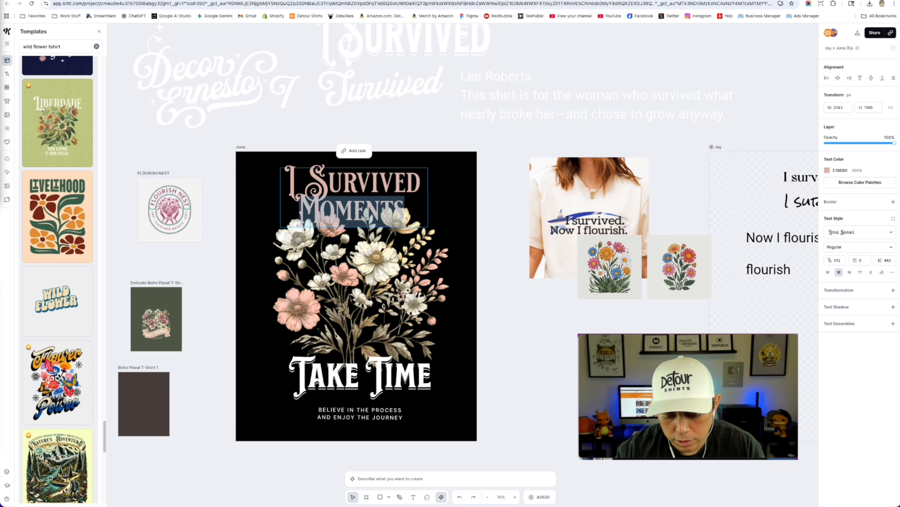
key("BackSpace")
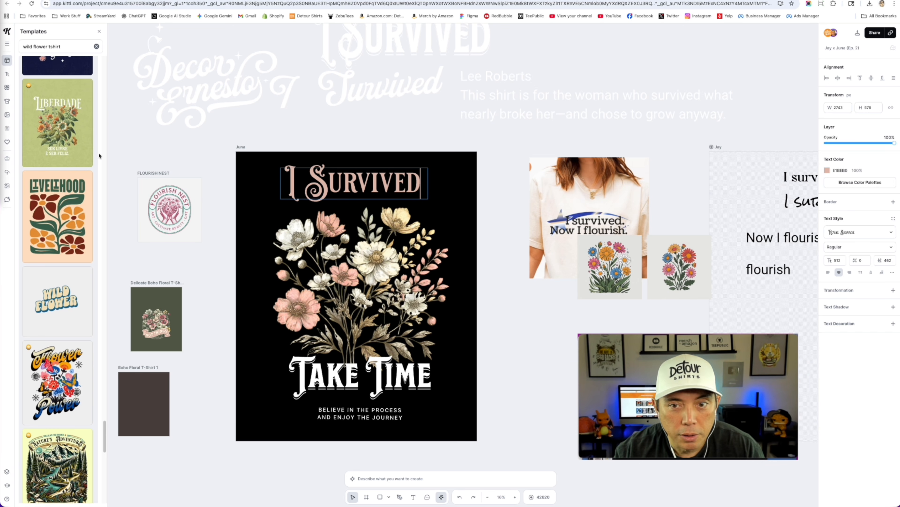
left_click(413, 200)
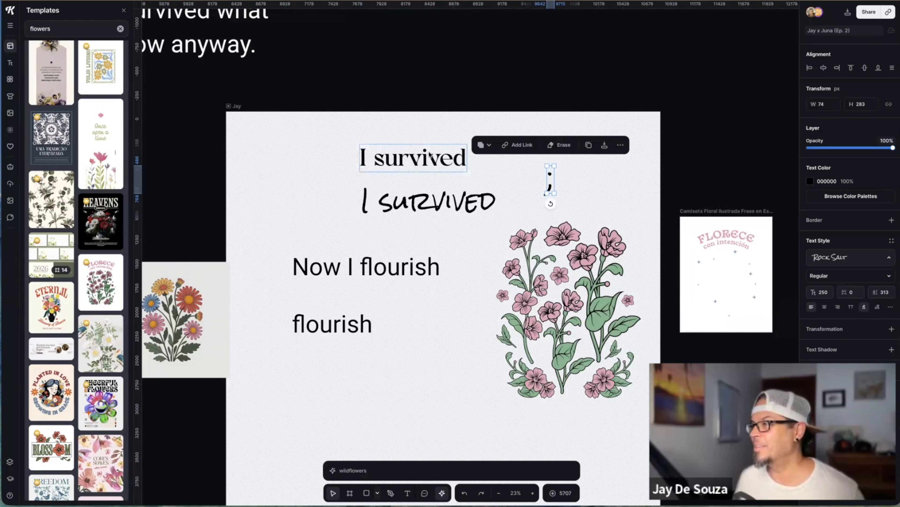
Compare the typefaces of the separate semicolon and the upper "I survived" heading, and open the semicolon's typeface choices
left_click(430, 155)
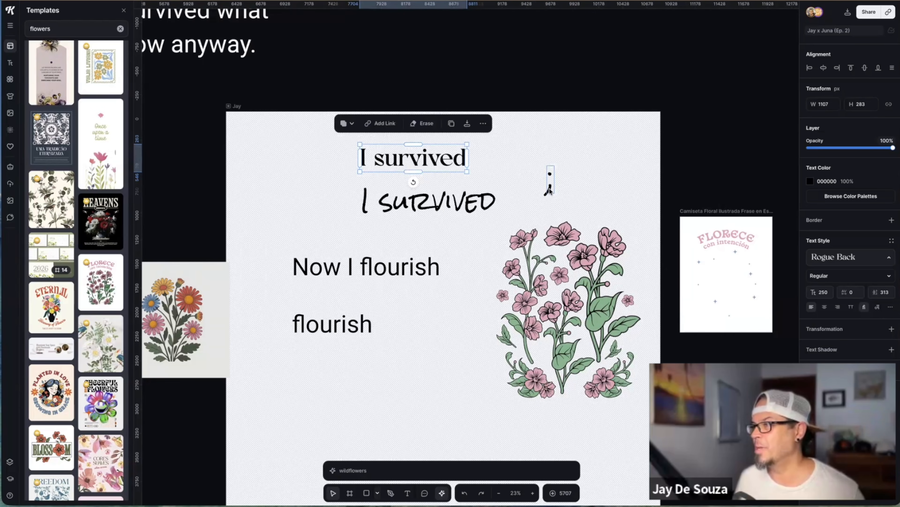
left_click(549, 190)
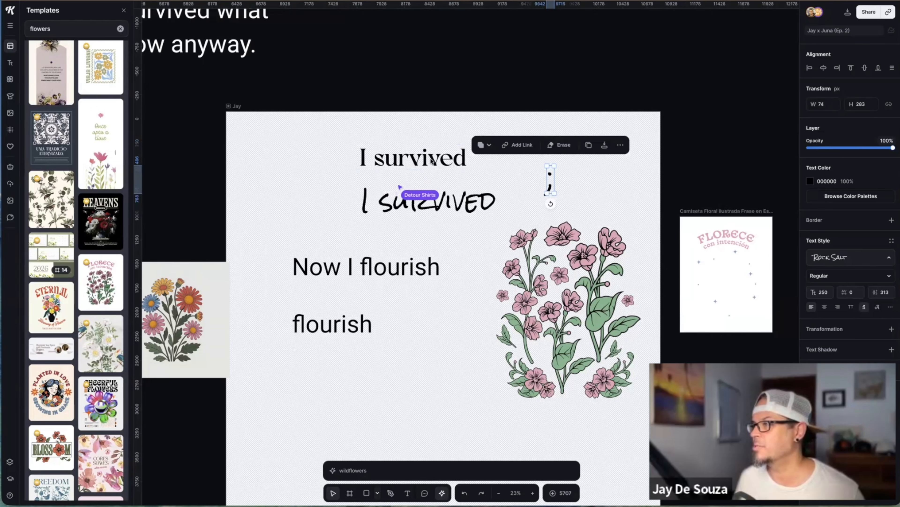
left_click(432, 161)
left_click(550, 192)
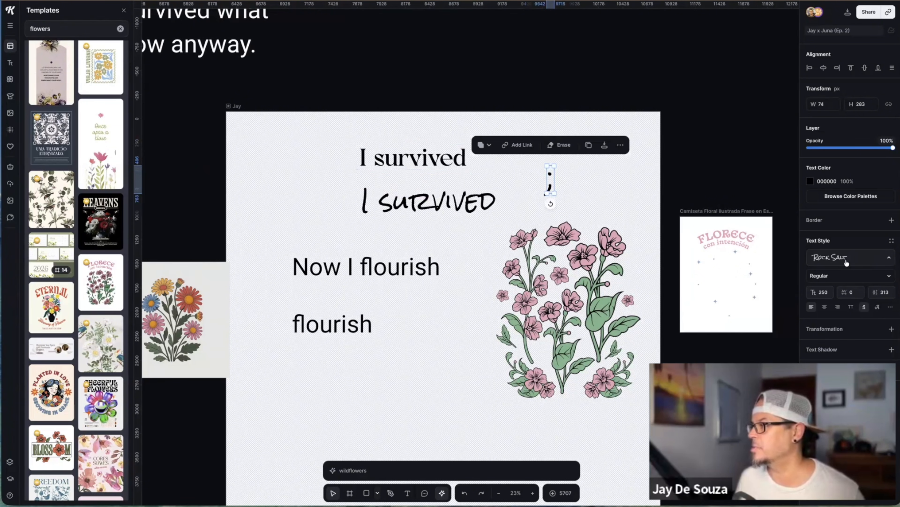
left_click(861, 257)
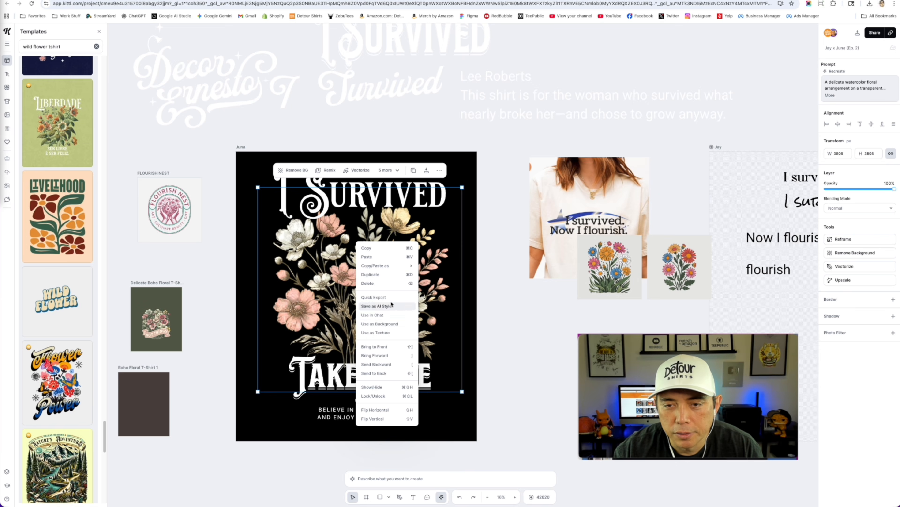
Bring the bouquet forward in front of the white "I Survived" heading, and slightly enlarge and reposition the heading
right_click(338, 272)
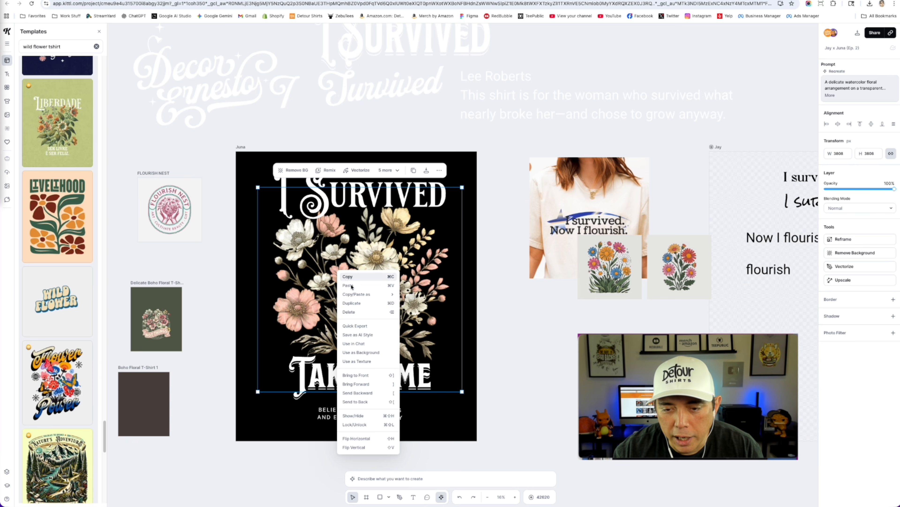
left_click(361, 383)
left_click_drag(372, 191, 364, 192)
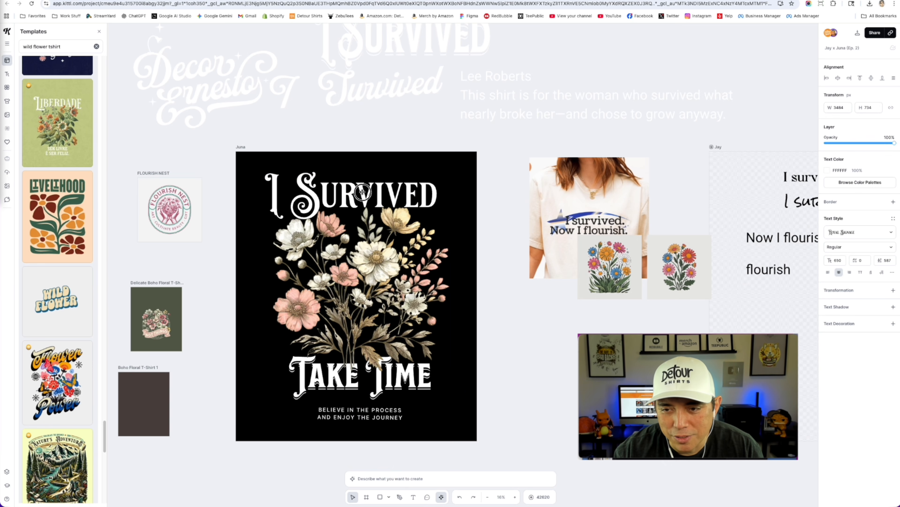
left_click_drag(447, 216, 460, 219)
left_click_drag(397, 198, 397, 197)
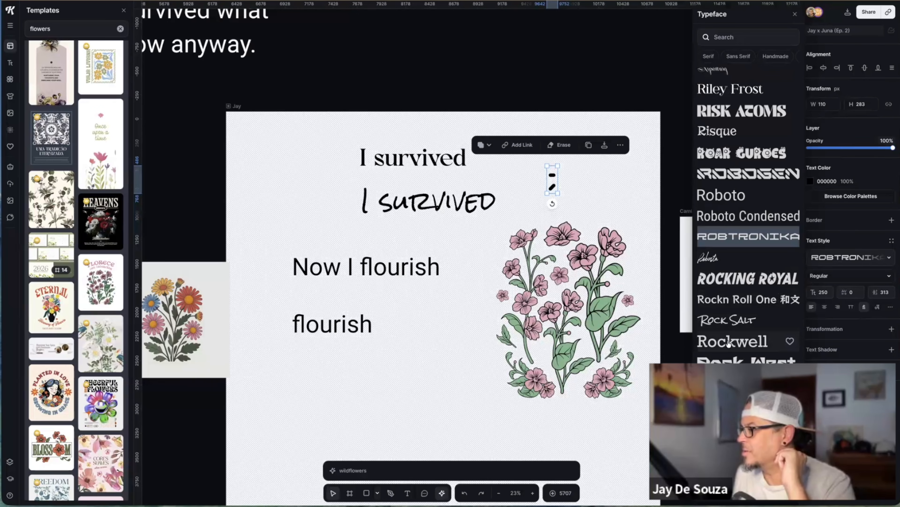
Set the separate semicolon in the Rogue Back typeface and place it directly after the upper "I survived" heading
left_click(733, 361)
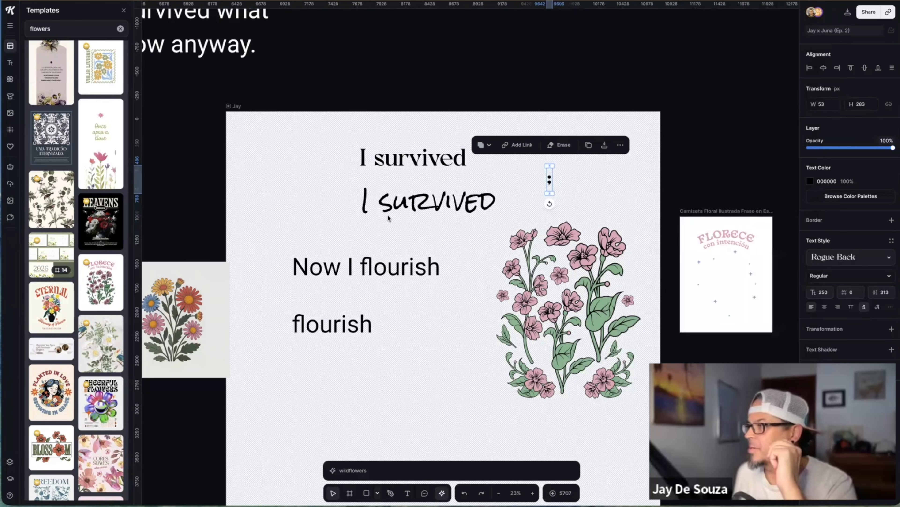
left_click_drag(549, 182, 473, 164)
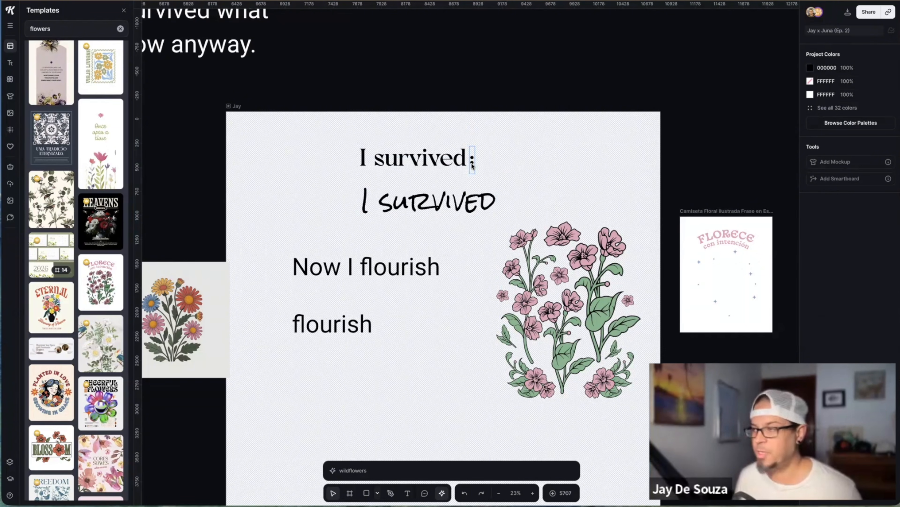
Compare the separate semicolon with one typed into the "I survived" heading, remove the typed one and place the separate one beside the word
scroll(472, 164, "up", 3)
scroll(476, 157, "up", 5)
left_click_drag(474, 157, 580, 160)
double_click(435, 145)
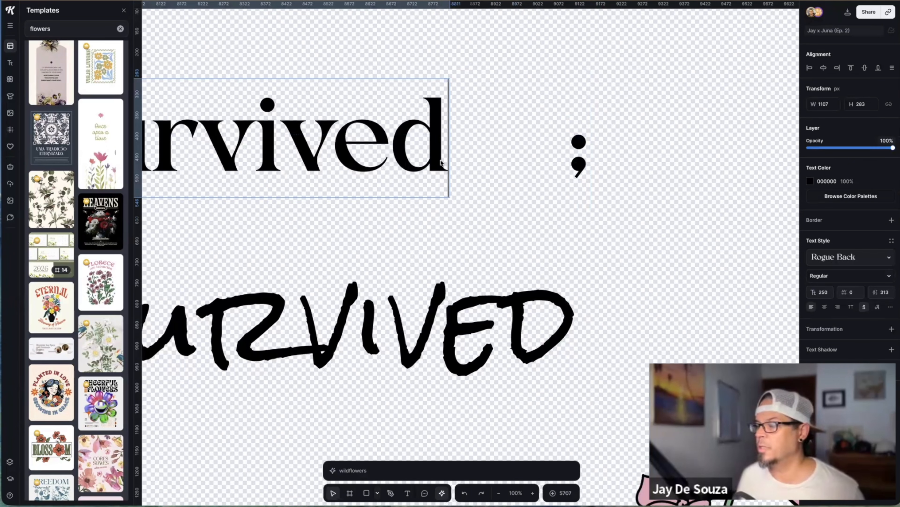
type(";")
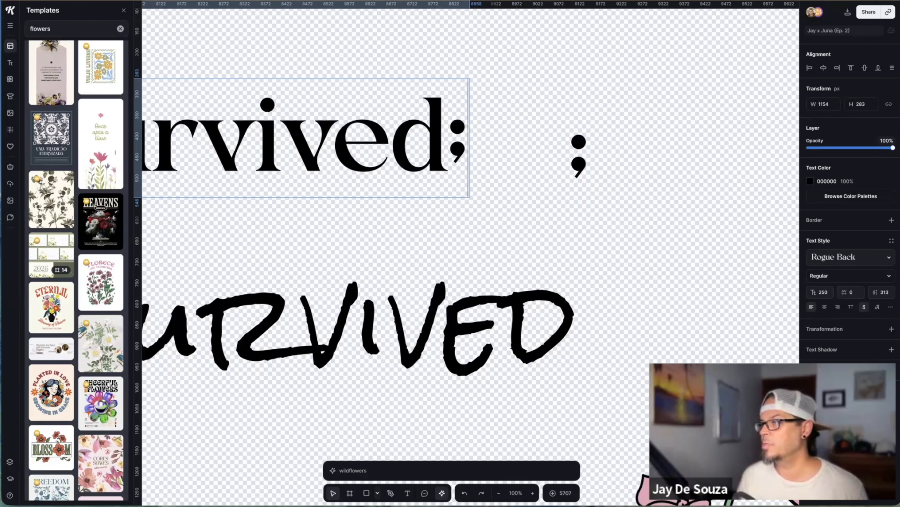
key("BackSpace")
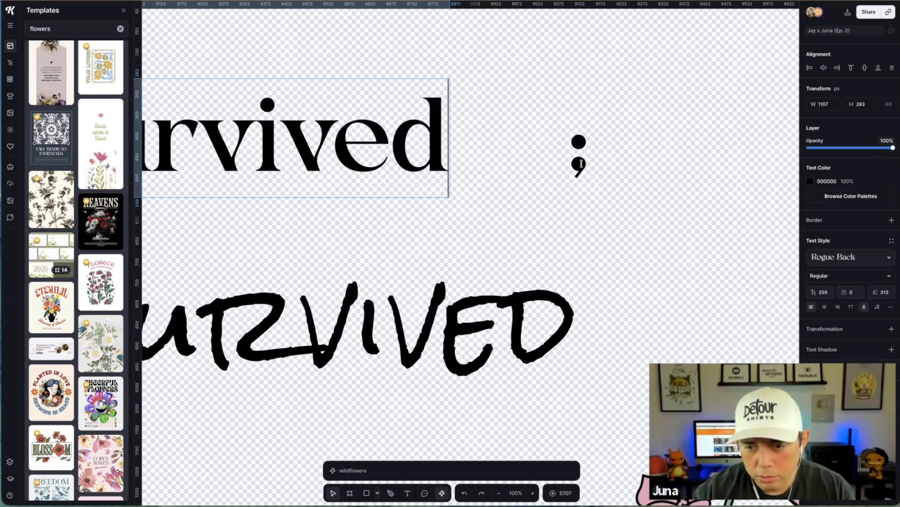
key("Escape")
left_click_drag(581, 163, 463, 160)
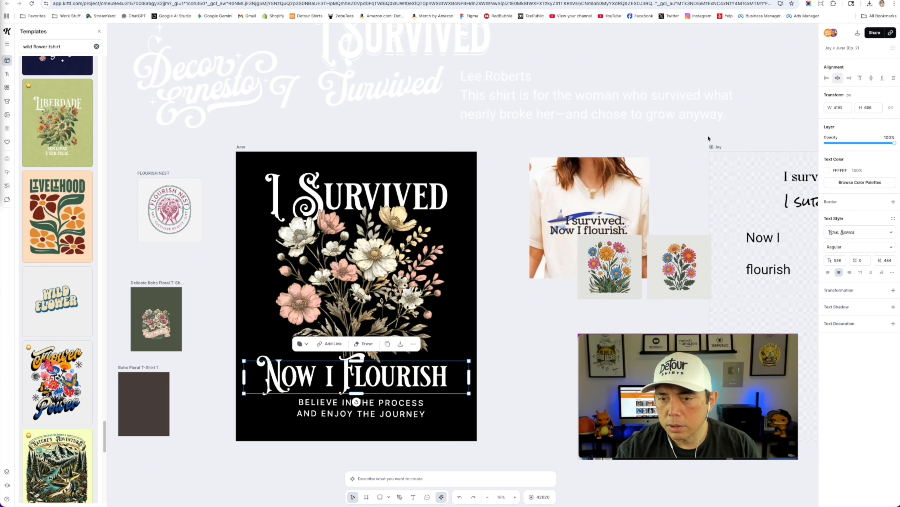
Center the "I Survived" heading horizontally on the black artboard
left_click(422, 196)
left_click(839, 79)
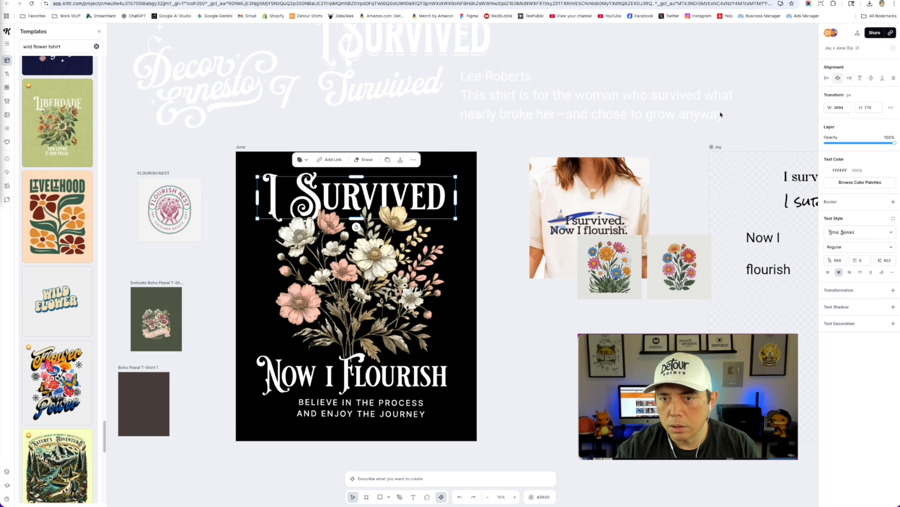
left_click_drag(171, 336, 217, 346)
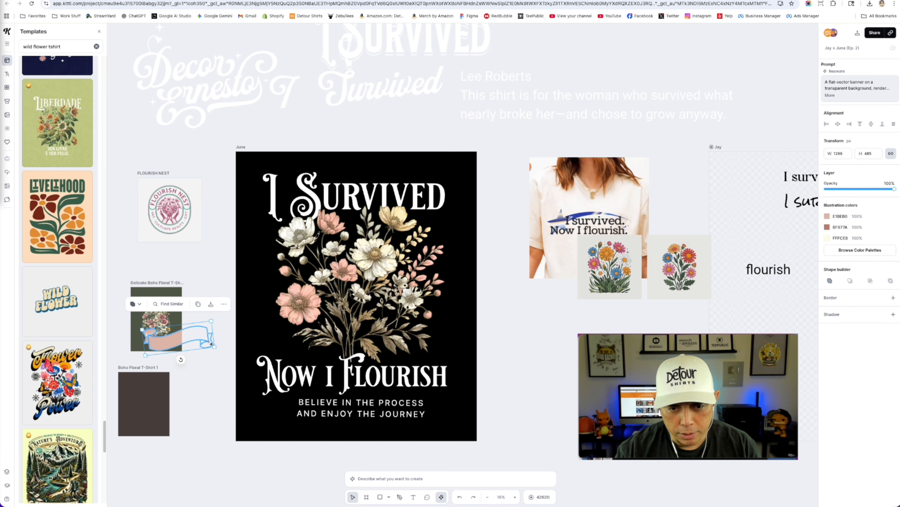
key("super+z")
left_click(201, 275)
Duplicate the black "I Survived Now I Flourish" artboard and place the copy directly beneath the original
scroll(533, 337, "down", 3)
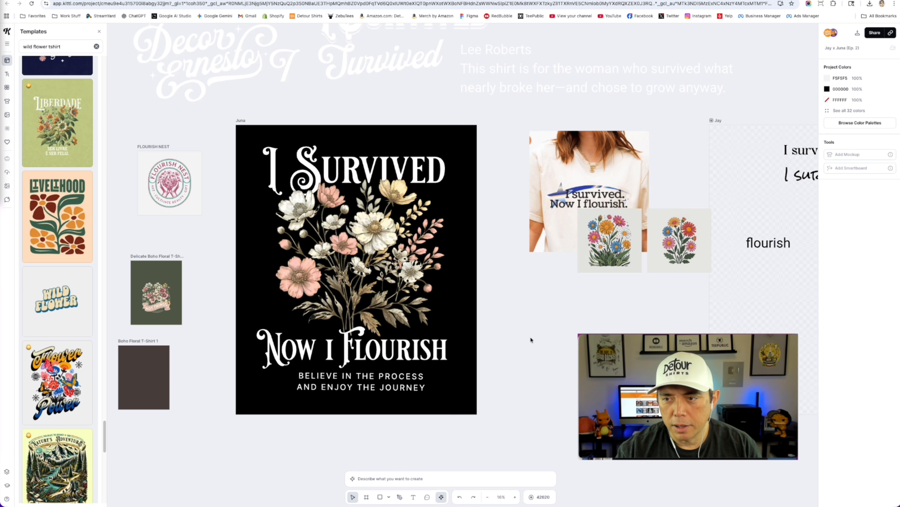
scroll(596, 319, "down", 5)
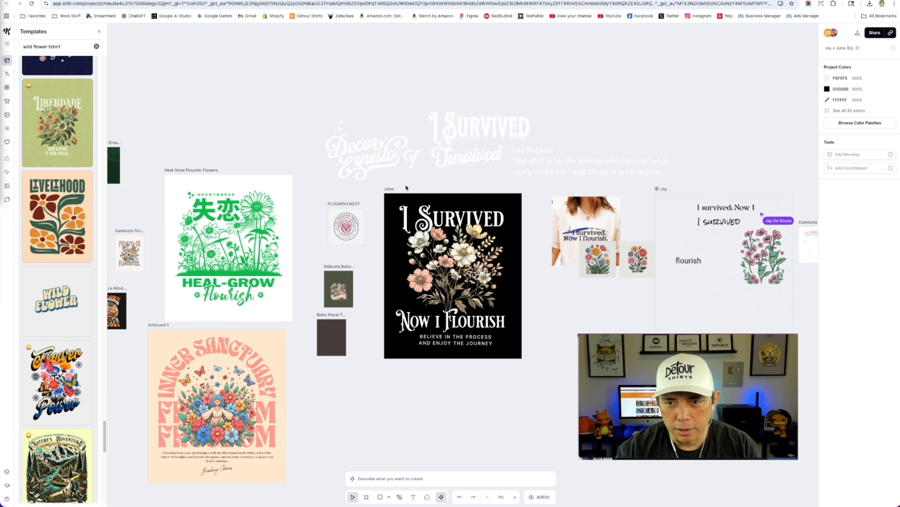
left_click(386, 189)
left_click_drag(386, 189, 406, 368)
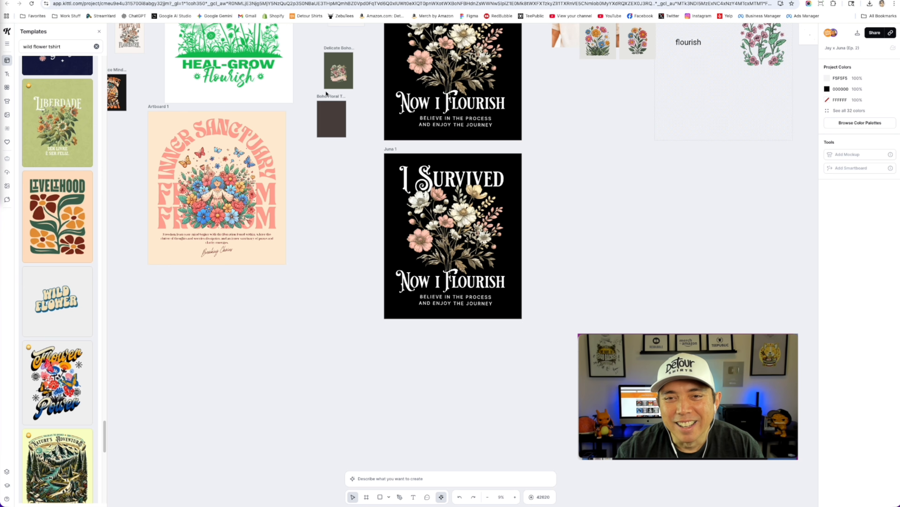
Delete the empty dark brown floral T-shirt artboard near the "Inner Sanctuary" design and select the green floral artboard above it
left_click(326, 95)
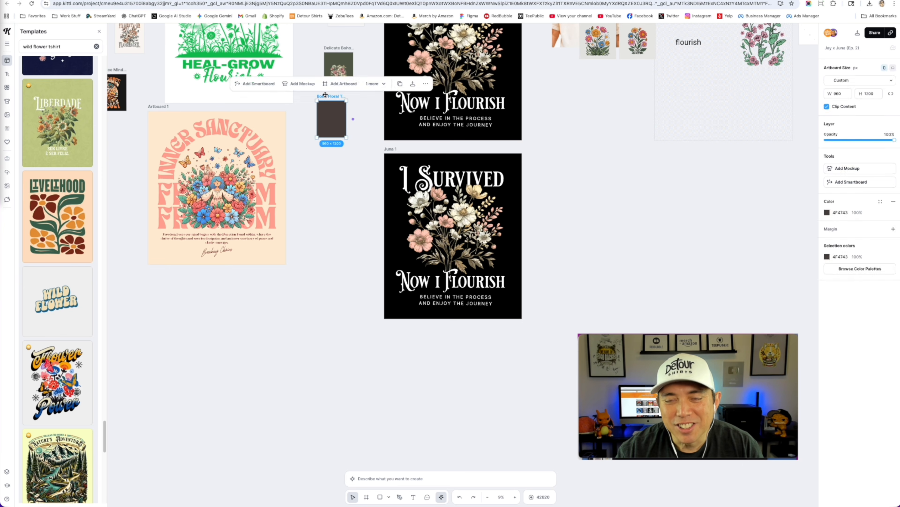
key("Delete")
left_click(338, 74)
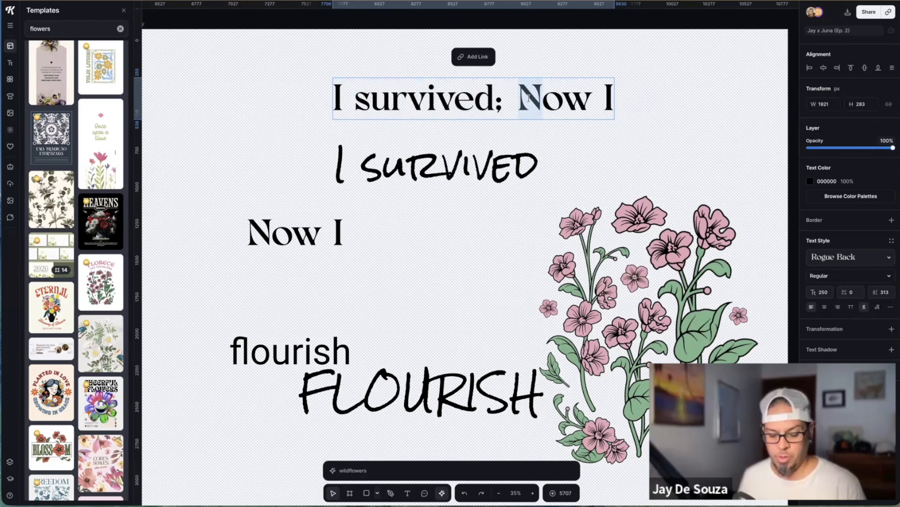
Rewrite the upper heading entirely in lowercase as "i survived; now i"
type("now I")
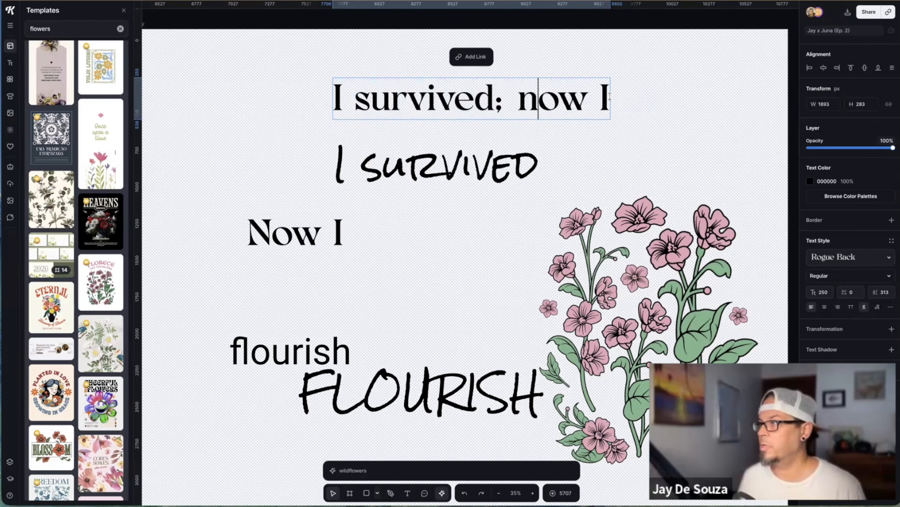
left_click(609, 97)
key("BackSpace")
type("i")
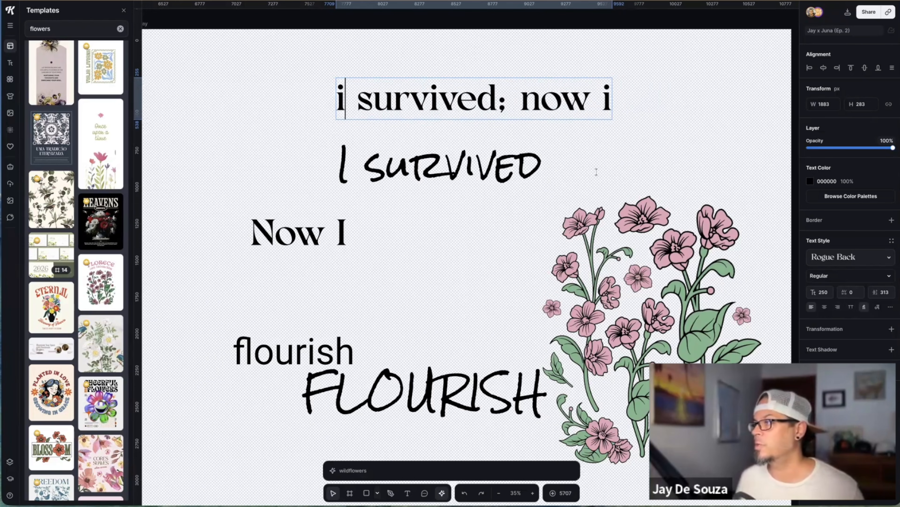
left_click(596, 170)
Preview alternative typefaces on the "i survived; now i" heading together with its separate semicolon
left_click(539, 122)
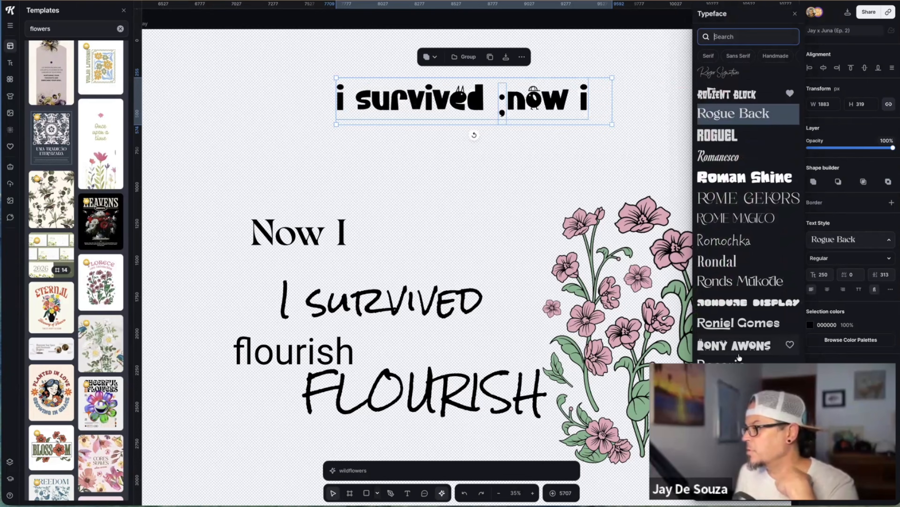
scroll(730, 348, "down", 2)
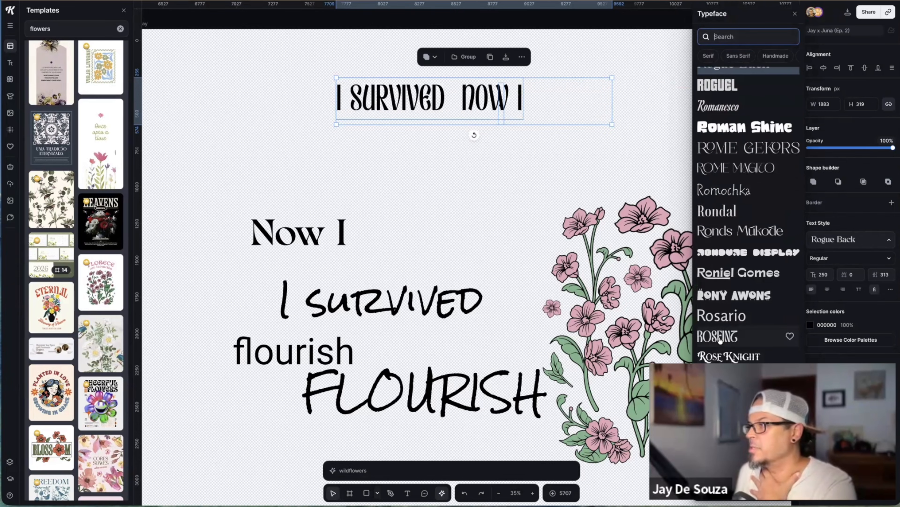
scroll(719, 340, "down", 3)
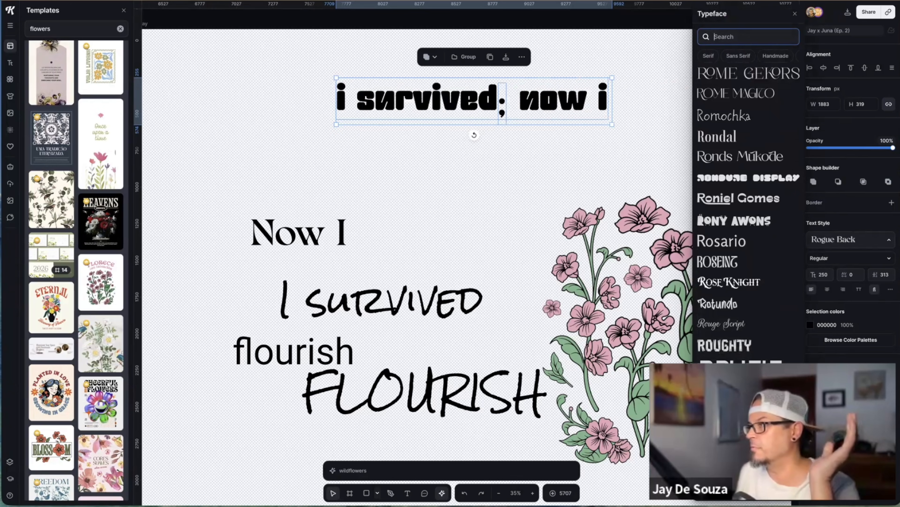
scroll(740, 311, "down", 4)
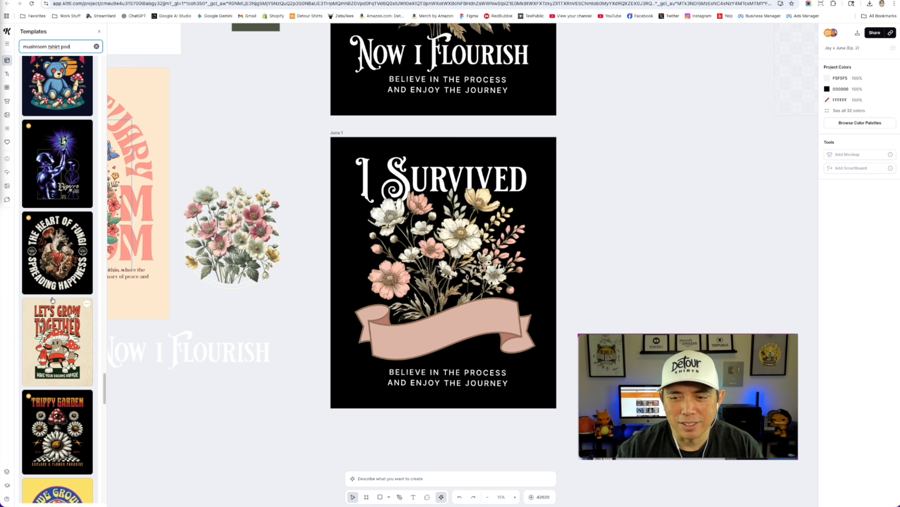
left_click(643, 199)
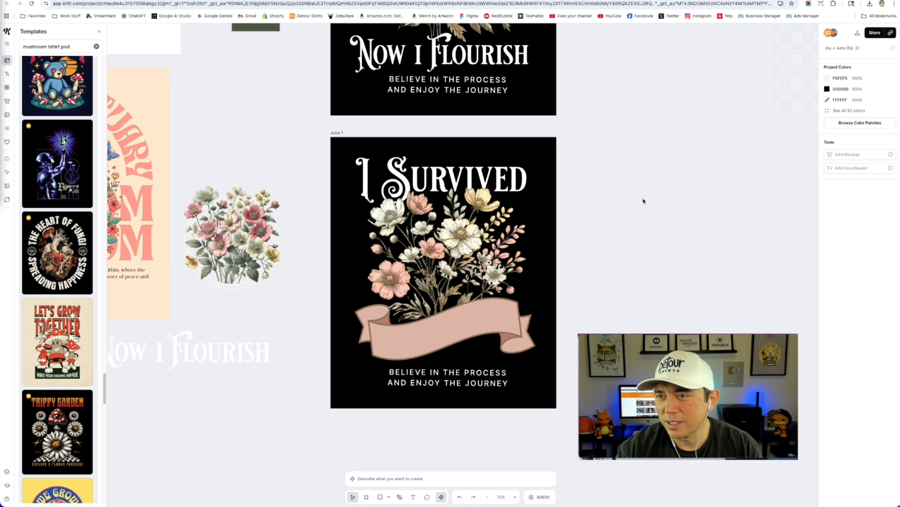
scroll(645, 213, "up", 5)
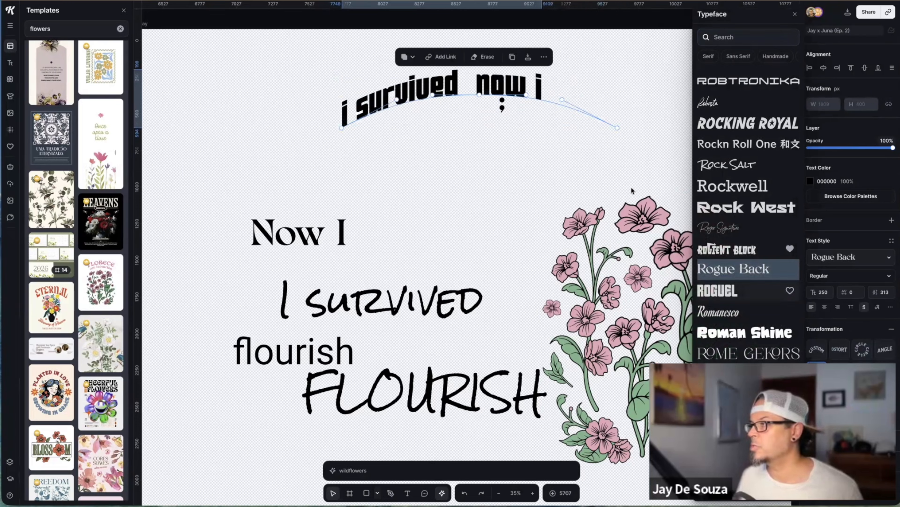
Curve the "i survived; now i" heading with the circle transformation and fit the separate semicolon to the arc, tilting it slightly
left_click(862, 349)
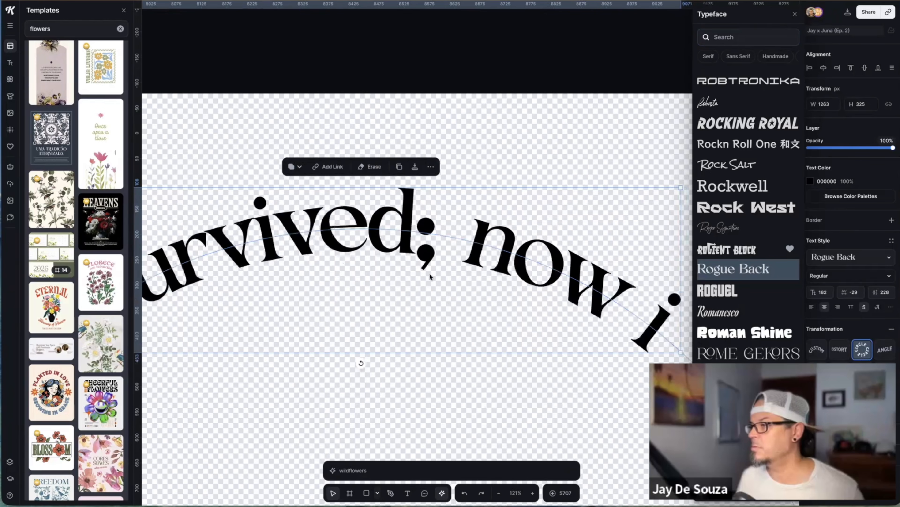
left_click(429, 273)
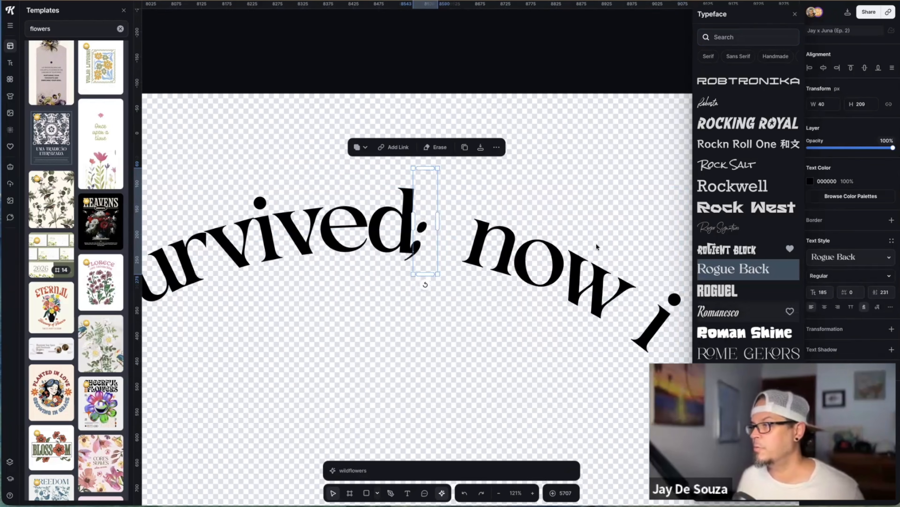
left_click_drag(419, 223, 423, 243)
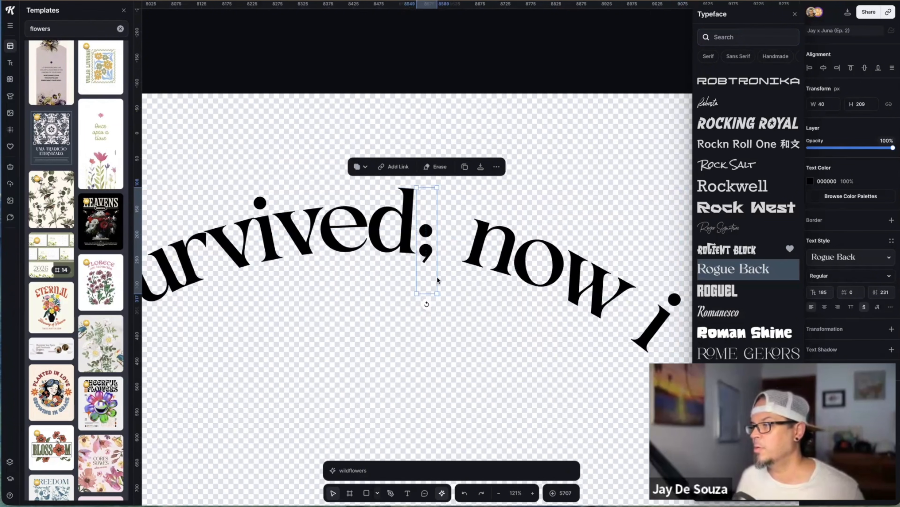
left_click_drag(425, 304, 421, 304)
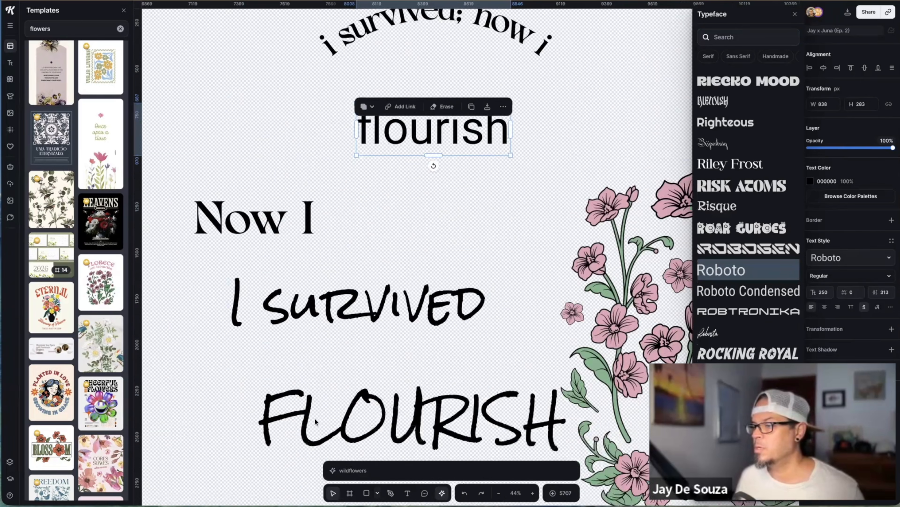
Try different typefaces, including Robtronika, on the word "flourish" beneath the arched heading
scroll(412, 298, "down", 5)
scroll(412, 297, "up", 10)
scroll(757, 320, "down", 1)
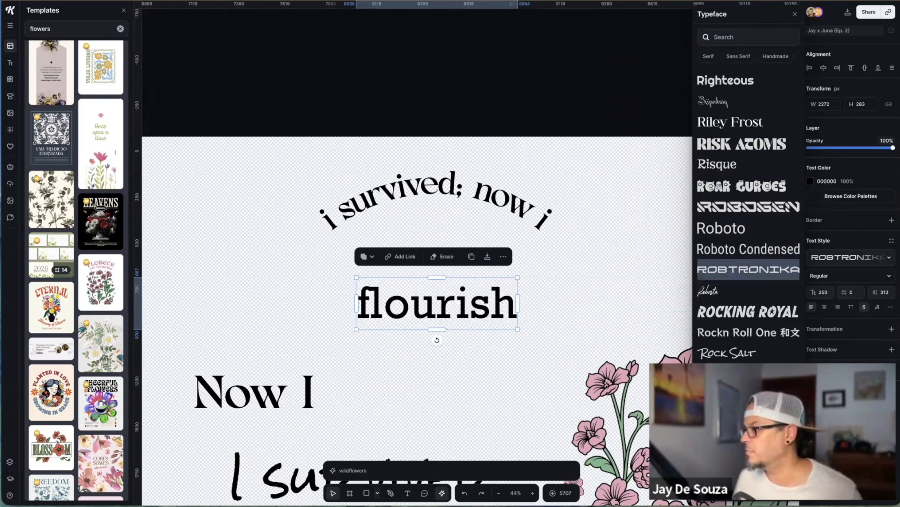
left_click(748, 269)
scroll(748, 269, "down", 10)
scroll(748, 270, "up", 12)
left_click(724, 269)
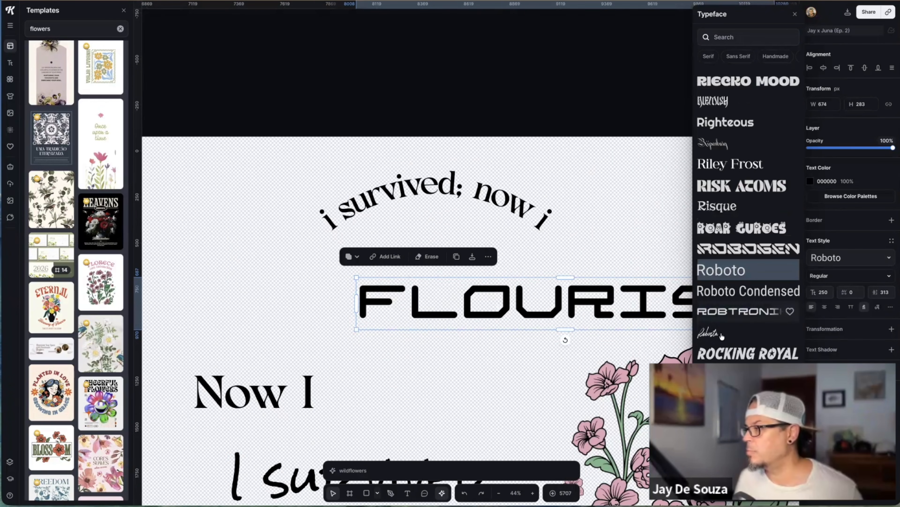
scroll(726, 353, "down", 5)
left_click(731, 268)
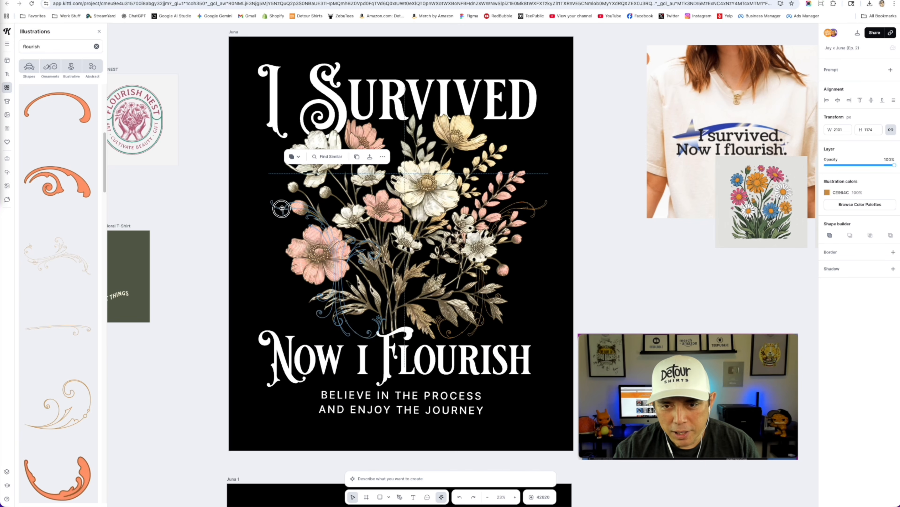
Shift the gold swirl ornament outward on the bouquet's left side and browse more flourish illustrations
left_click_drag(282, 209, 267, 208)
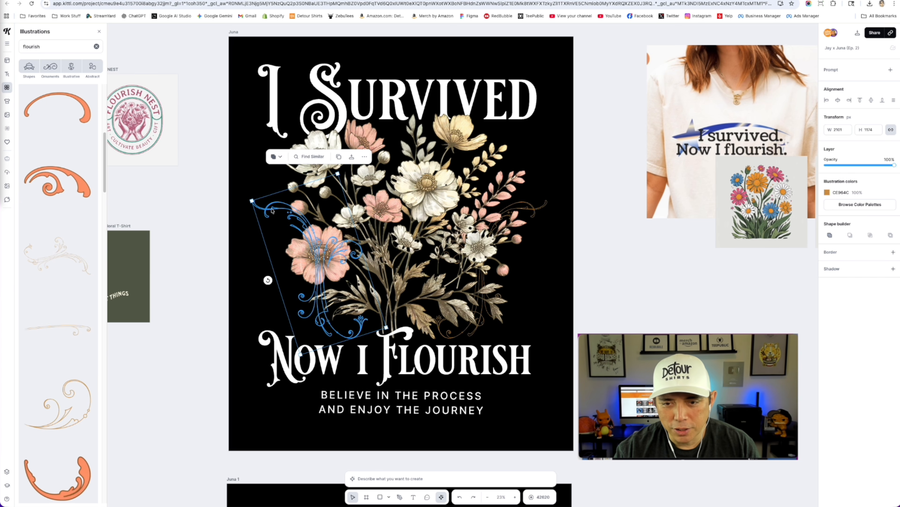
left_click(614, 302)
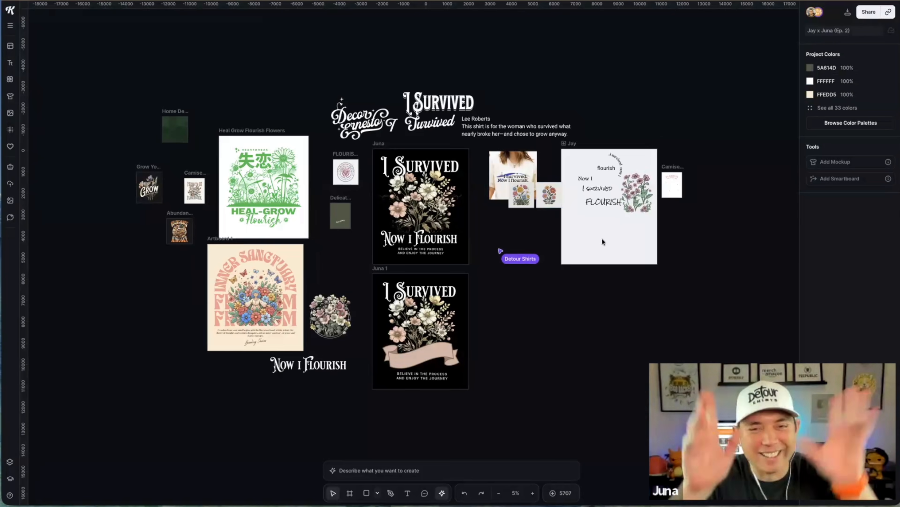
scroll(617, 235, "up", 5)
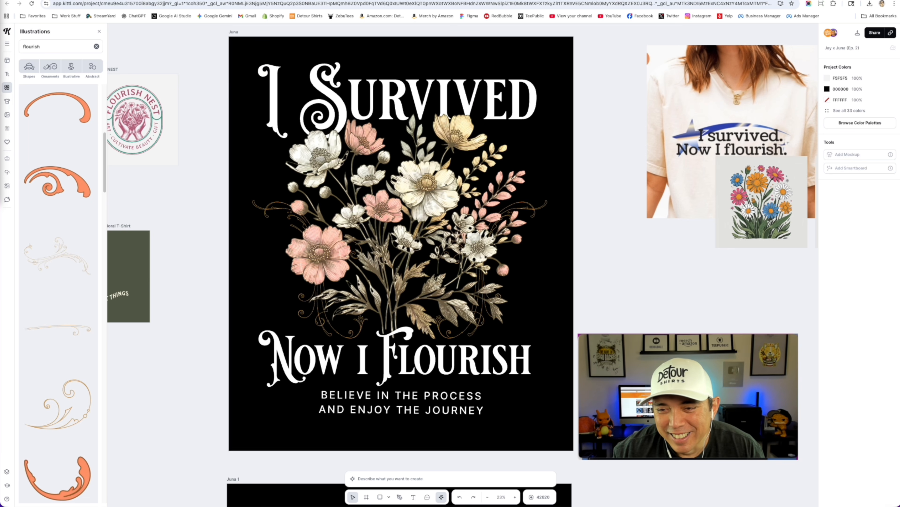
scroll(69, 395, "down", 6)
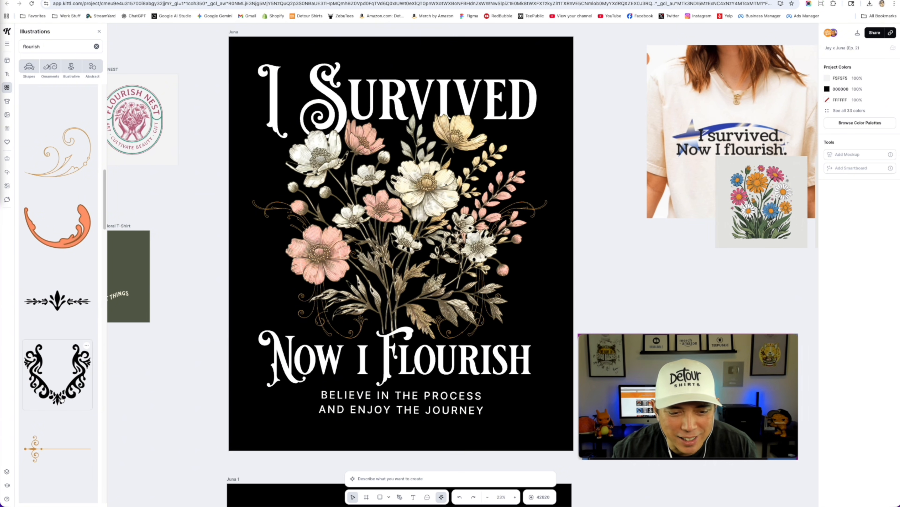
scroll(64, 400, "down", 4)
scroll(67, 401, "down", 1)
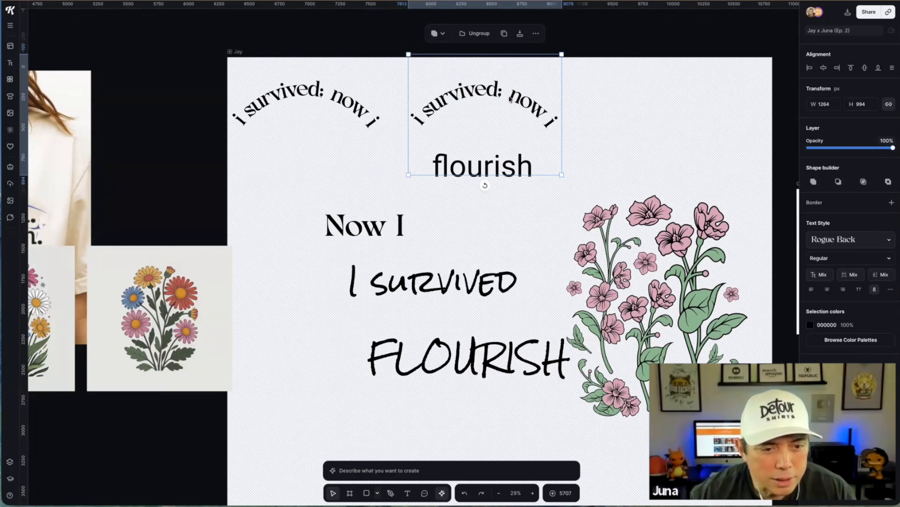
Reduce the font size of the arched "i survived; now i" text and its semicolon directly above "flourish"
double_click(511, 100)
left_click_drag(510, 100, 477, 87)
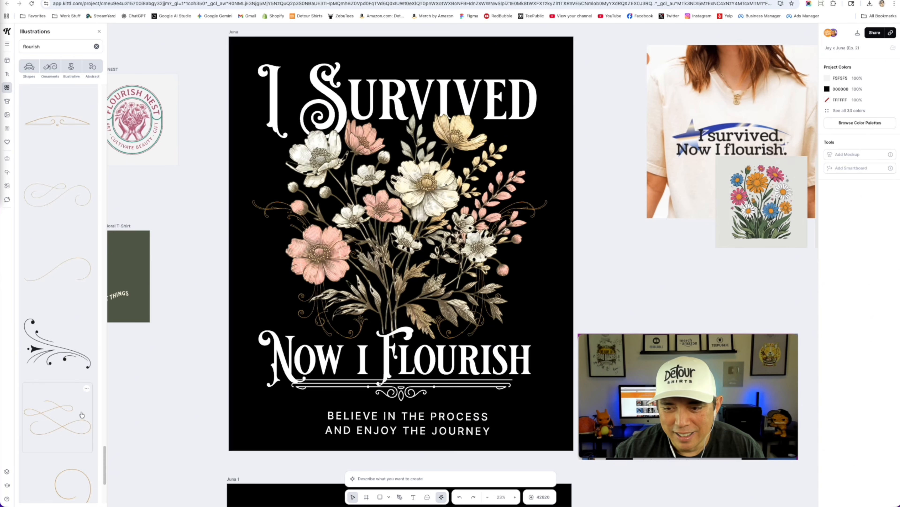
scroll(82, 415, "down", 10)
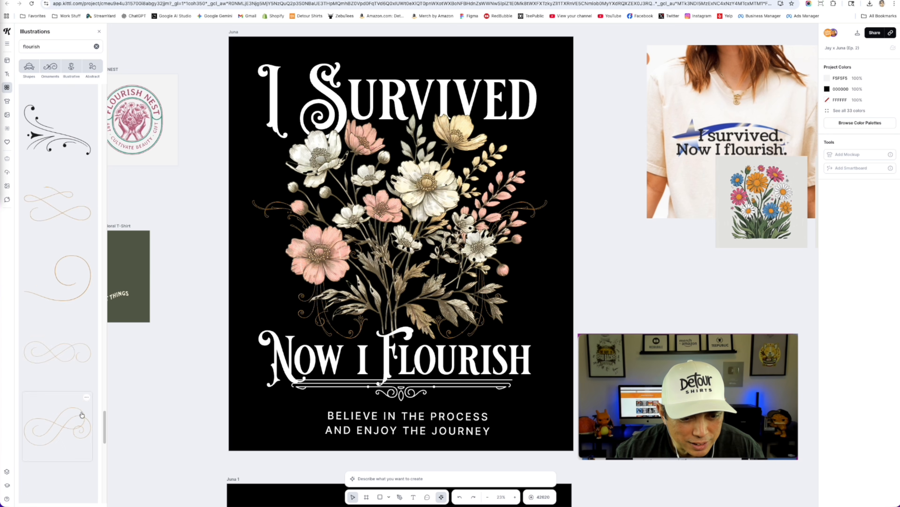
scroll(82, 414, "down", 10)
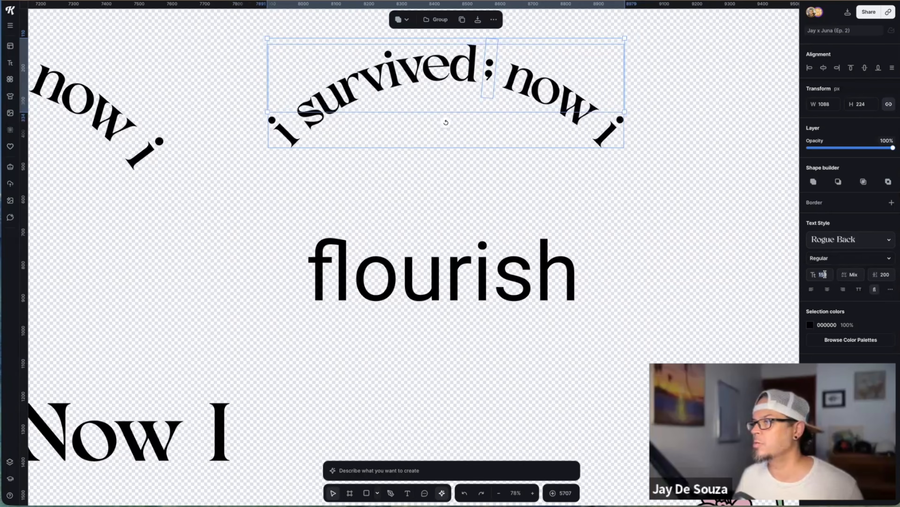
key("Down")
key("Down")
key("Down")
key("Down")
key("Down")
key("Down")
key("Down")
key("Down")
key("Down")
key("Down")
key("Down")
key("Down")
key("Down")
key("Down")
key("Down")
key("Down")
key("Down")
key("Down")
key("Down")
key("Down")
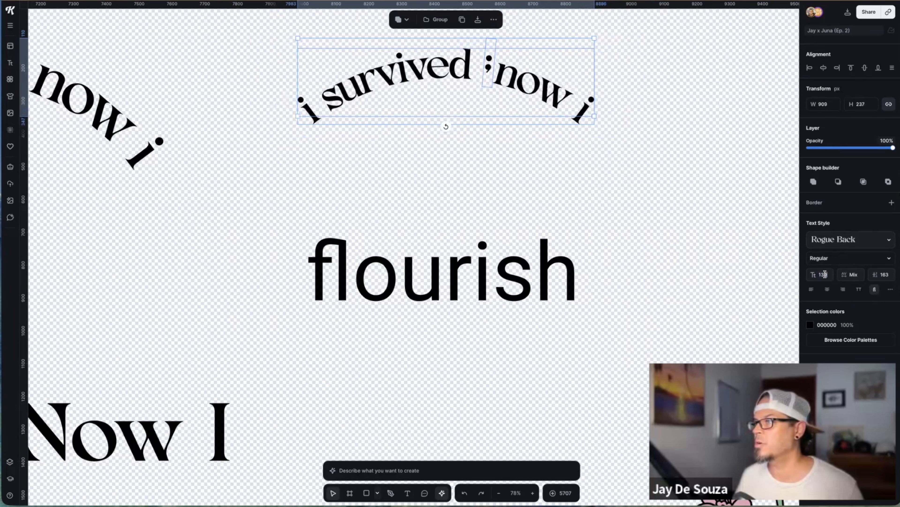
left_click(540, 182)
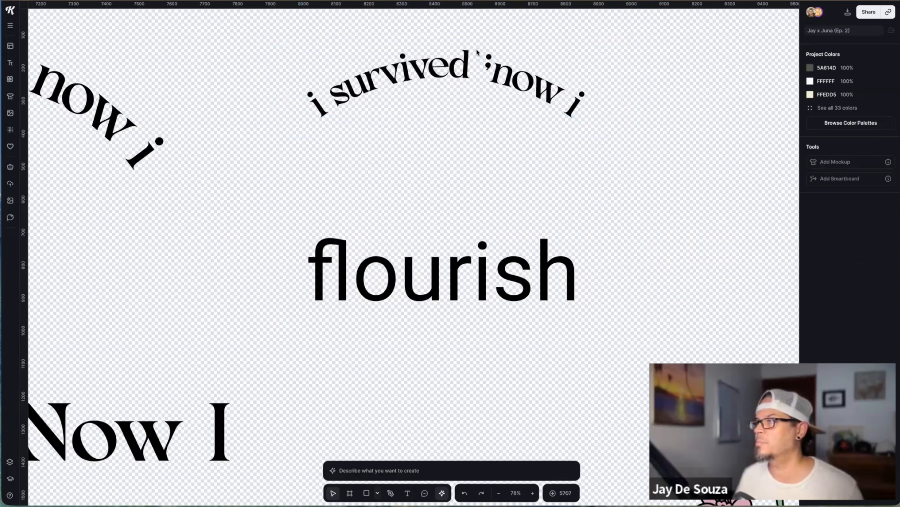
Set the word "flourish" in the Ronds Makode typeface and place it closely beneath the small arched heading
left_click(451, 216)
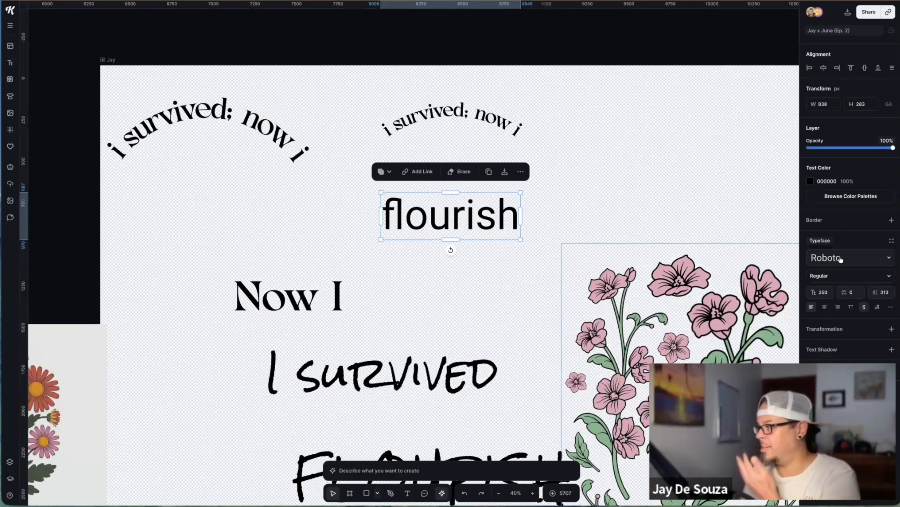
left_click(841, 259)
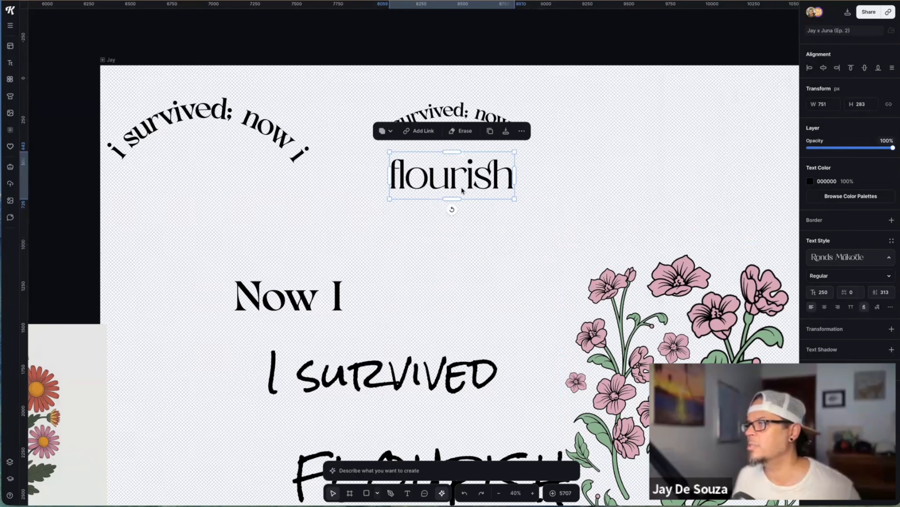
scroll(461, 187, "up", 5)
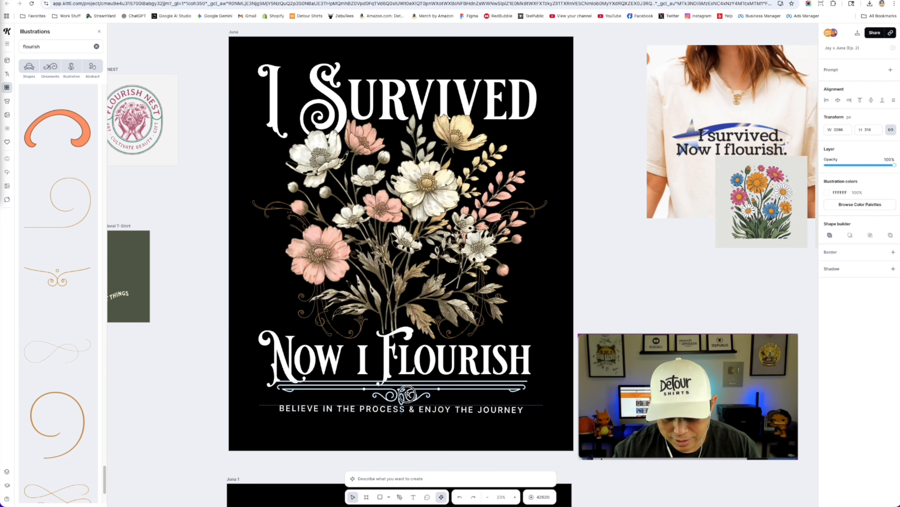
Move the white divider ornament from beneath "Now I Flourish" to above the "I Survived" heading
left_click_drag(406, 394, 440, 46)
left_click(425, 431)
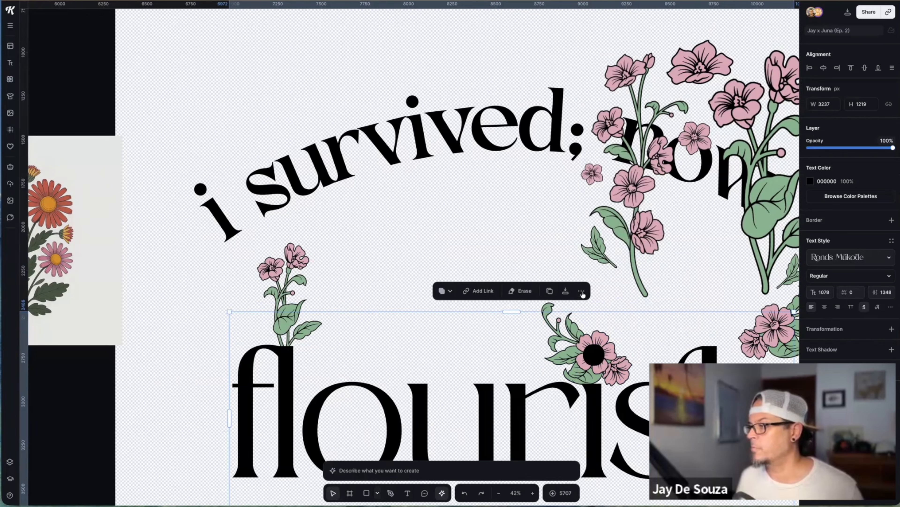
Lock the large "flourish" word and shift the pink flower cluster around the dot of its "i"
left_click(581, 290)
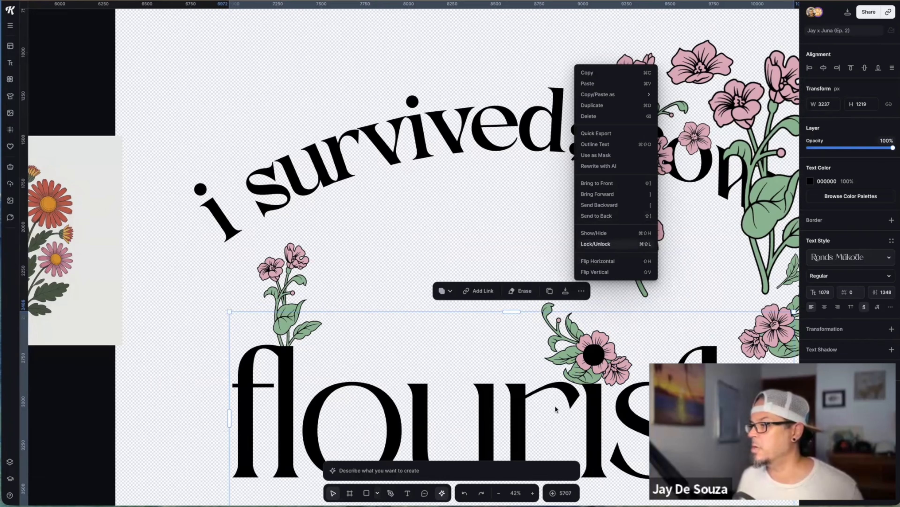
left_click(596, 244)
left_click(566, 268)
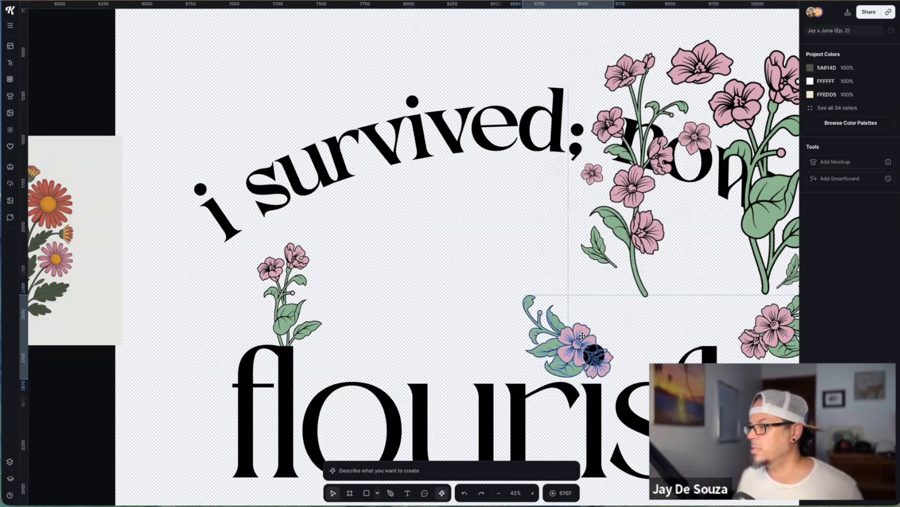
left_click(610, 351)
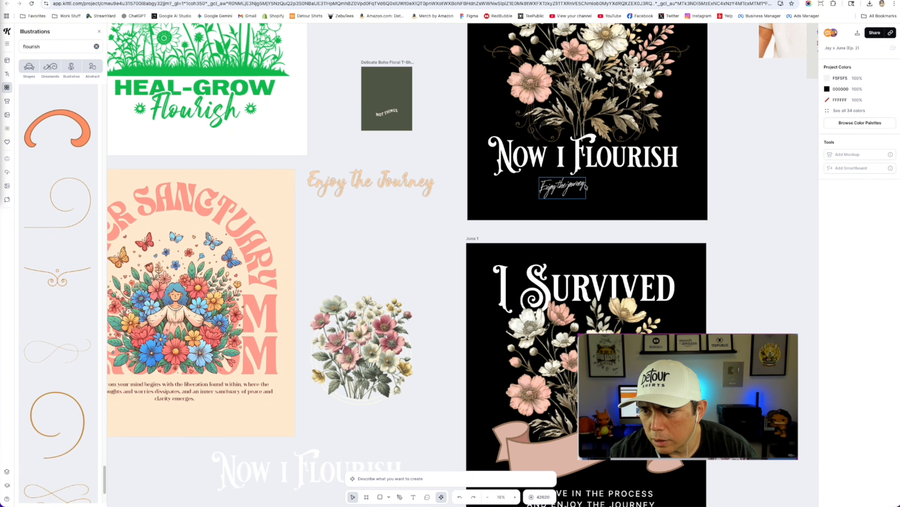
Enlarge the white script line "Enjoy the journey" beneath "Now I Flourish" on the upper black artboard
left_click(581, 187)
left_click_drag(586, 199, 670, 201)
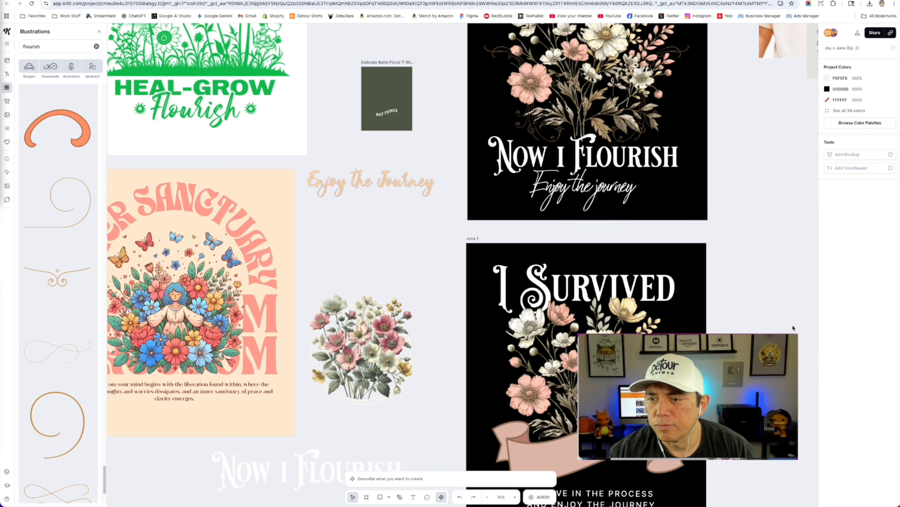
Move the white script line "Enjoy the journey" off the upper black artboard to the open canvas beside the "Decor" lettering
scroll(794, 328, "up", 4)
scroll(553, 355, "up", 2)
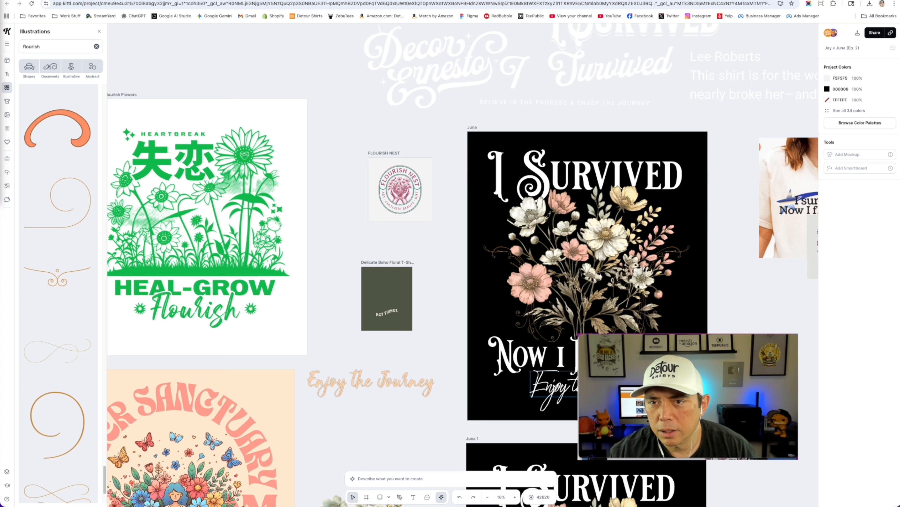
left_click_drag(553, 390, 290, 82)
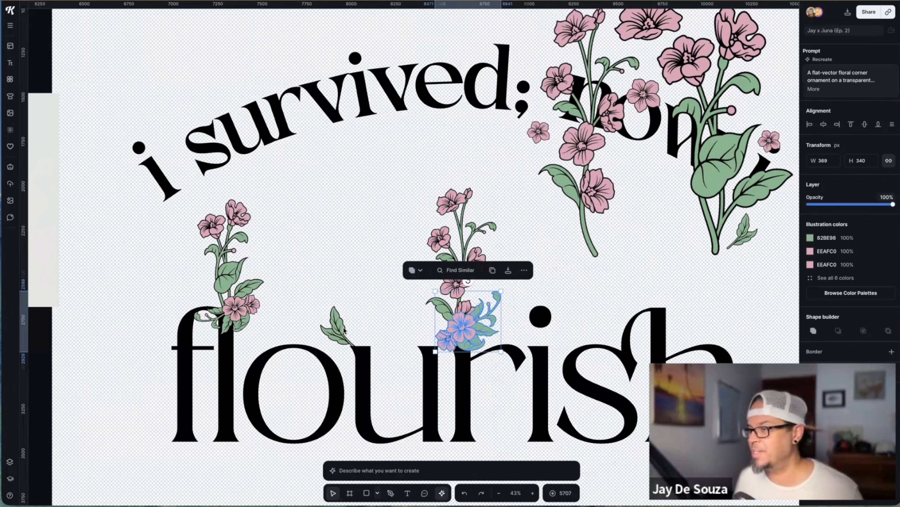
left_click(344, 330)
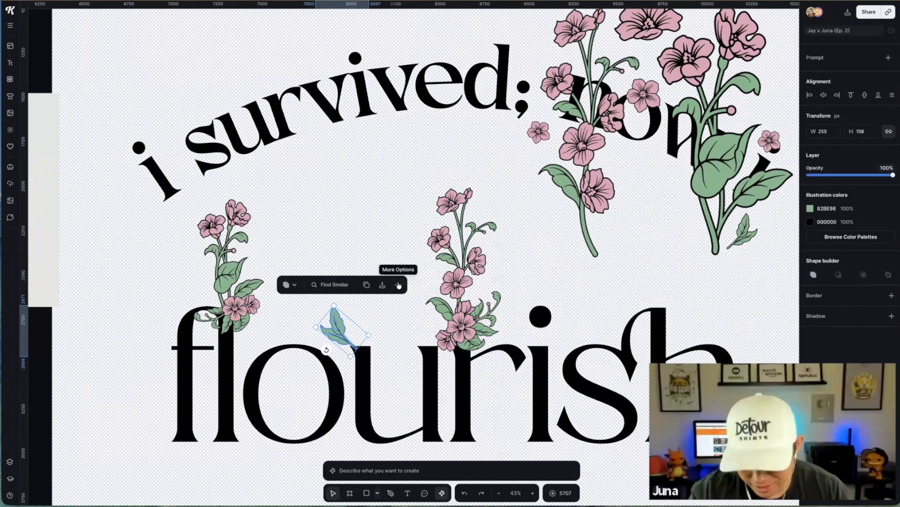
left_click(398, 284)
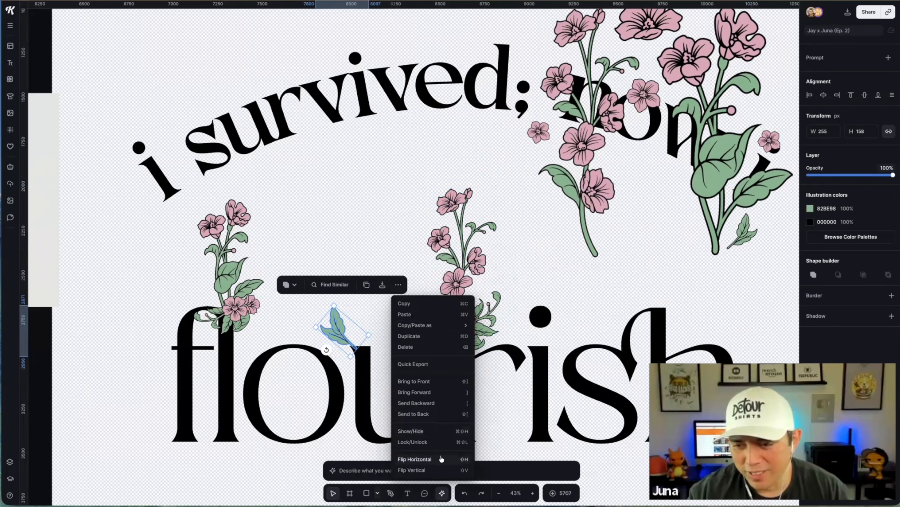
left_click(337, 358)
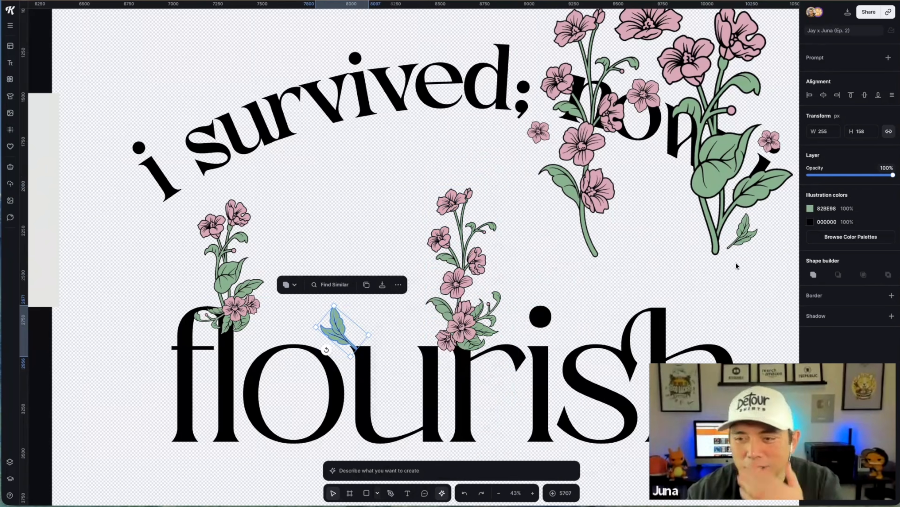
Move the tall pink flower stem off the arched heading so it stands between the "i" and "s" of "flourish"
left_click(606, 197)
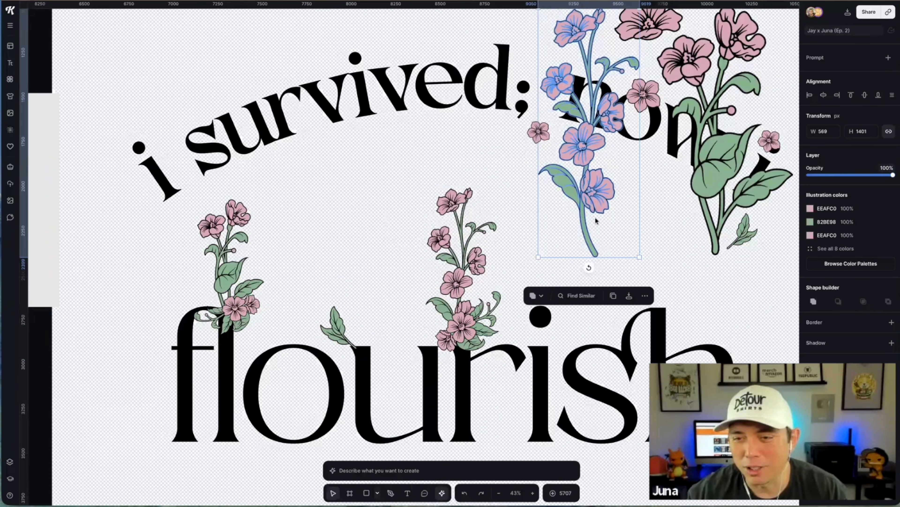
left_click_drag(596, 220, 621, 243)
scroll(613, 243, "down", 3)
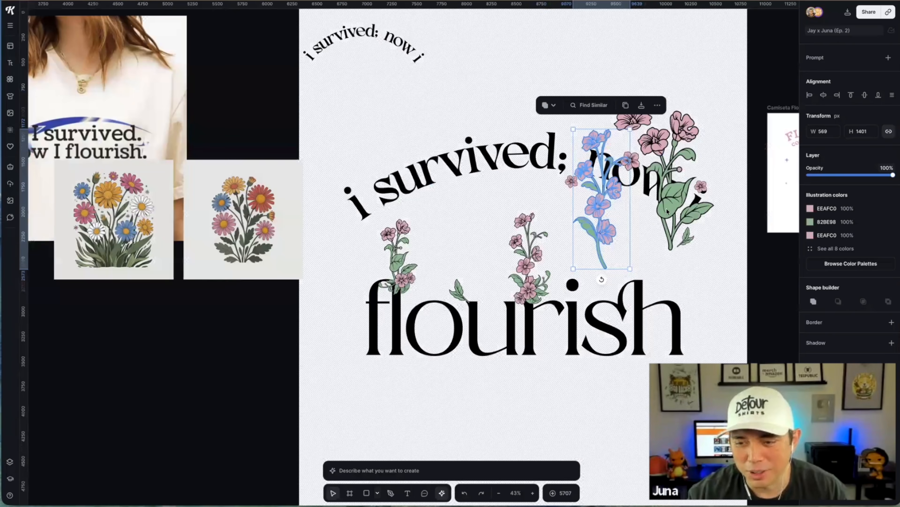
left_click_drag(610, 234, 600, 288)
scroll(615, 294, "up", 3)
Scale the large leafy flower stem down to 1063 × 584 px and place it above the "h" of "flourish"
left_click(714, 250)
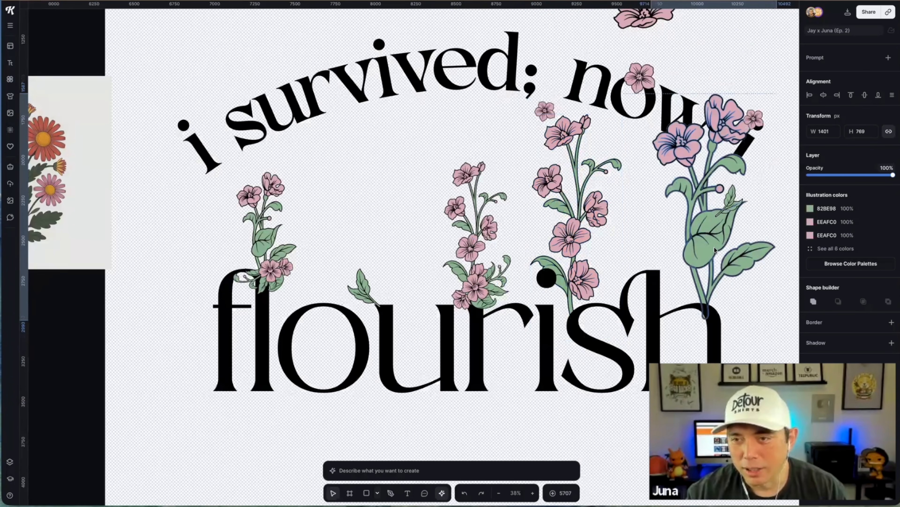
left_click_drag(713, 249, 390, 149)
key("ctrl+z")
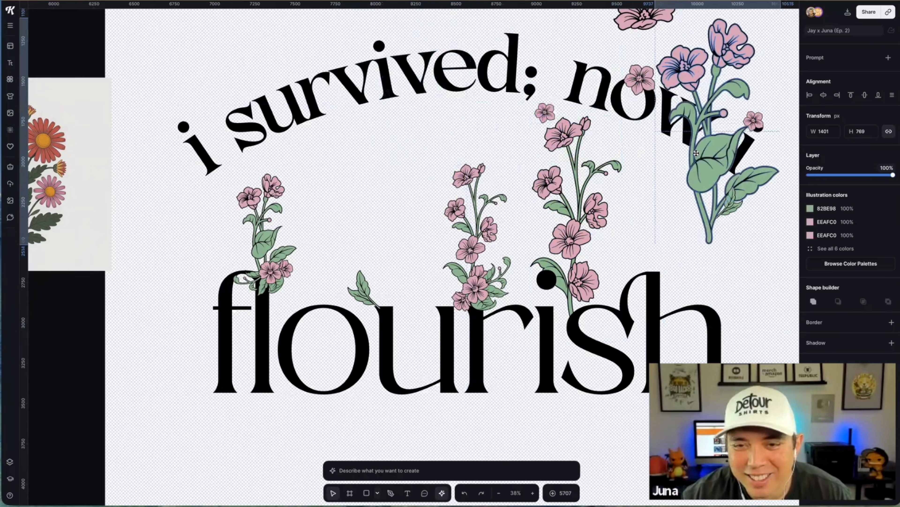
scroll(408, 343, "up", 2)
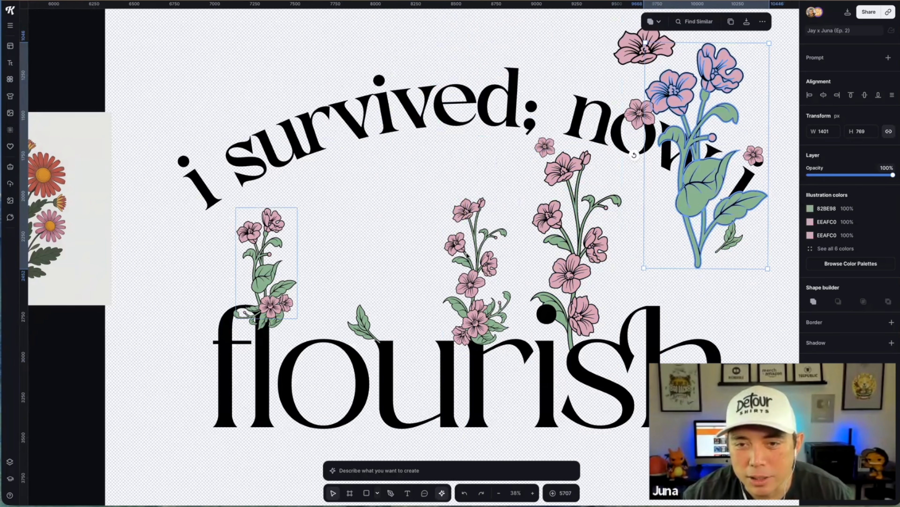
left_click(574, 281)
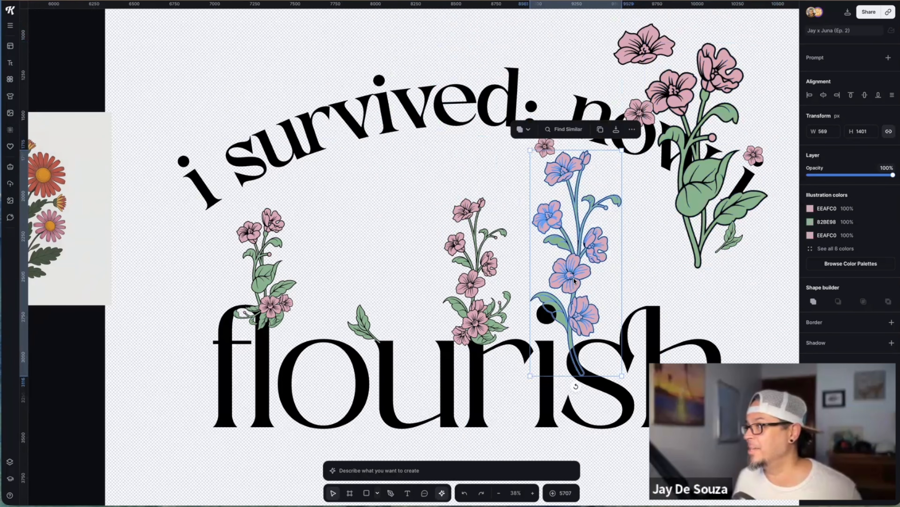
left_click_drag(684, 203, 648, 295)
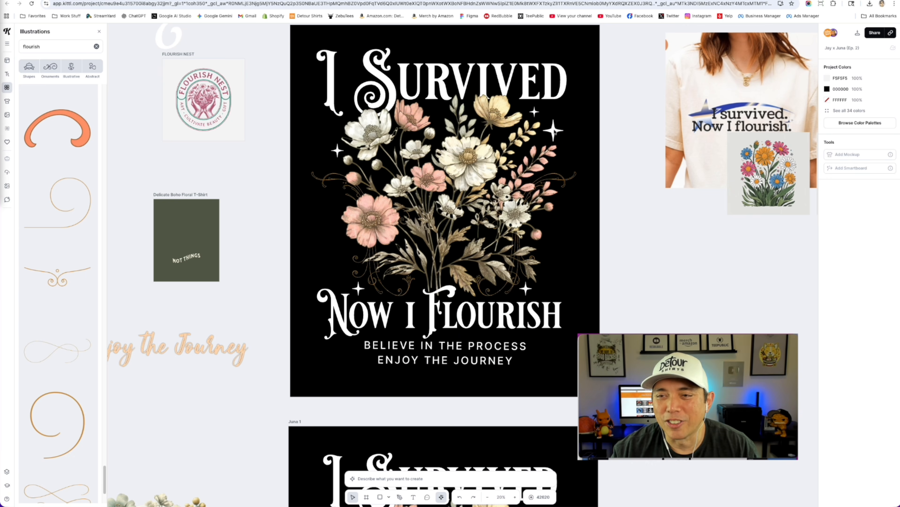
Shrink the larger white starburst beside the yellow flower on the black artboard and shift it slightly inward toward the bouquet
left_click(554, 130)
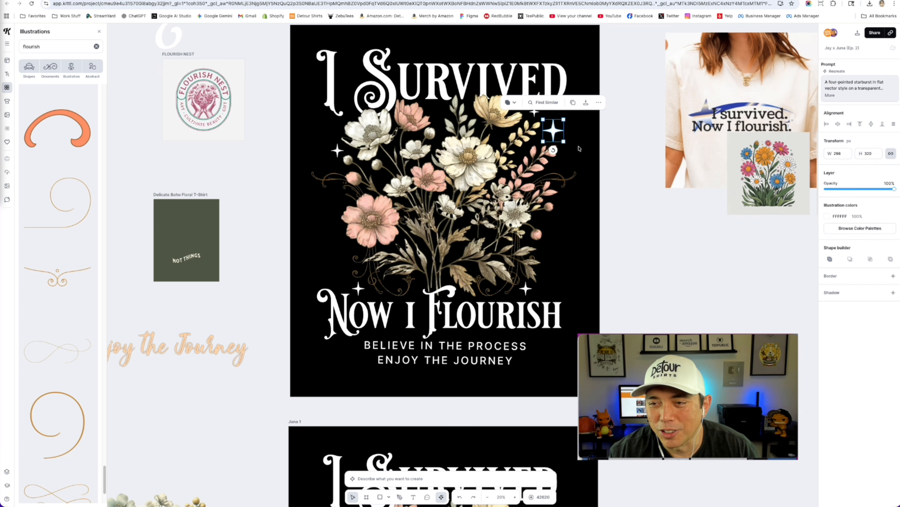
left_click_drag(564, 141, 561, 139)
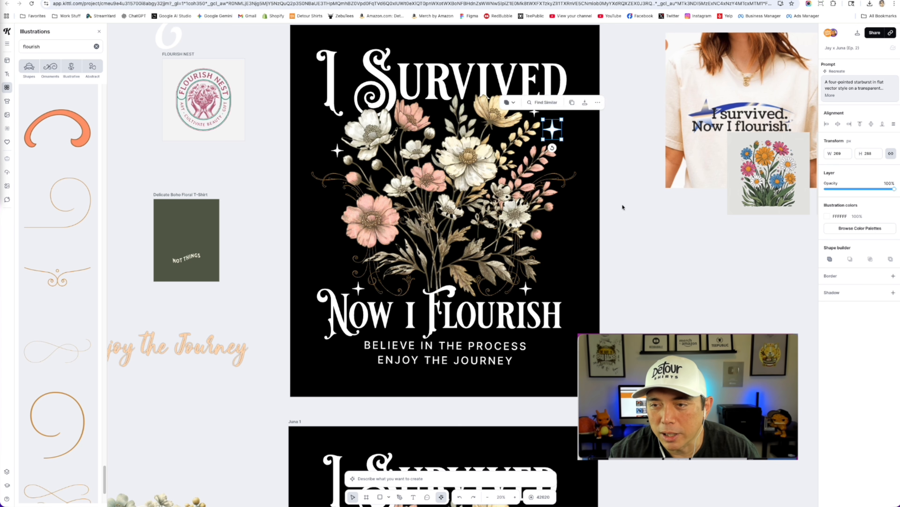
left_click(623, 206)
left_click(552, 130)
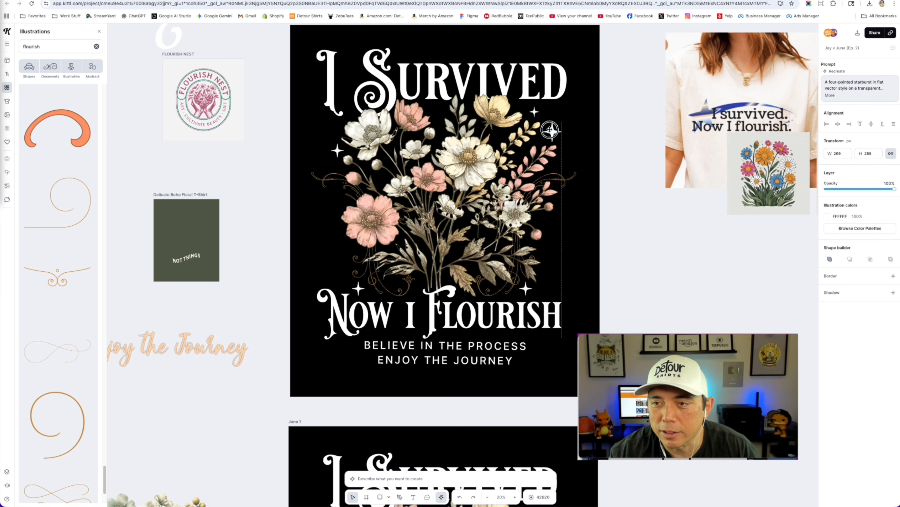
left_click(664, 255)
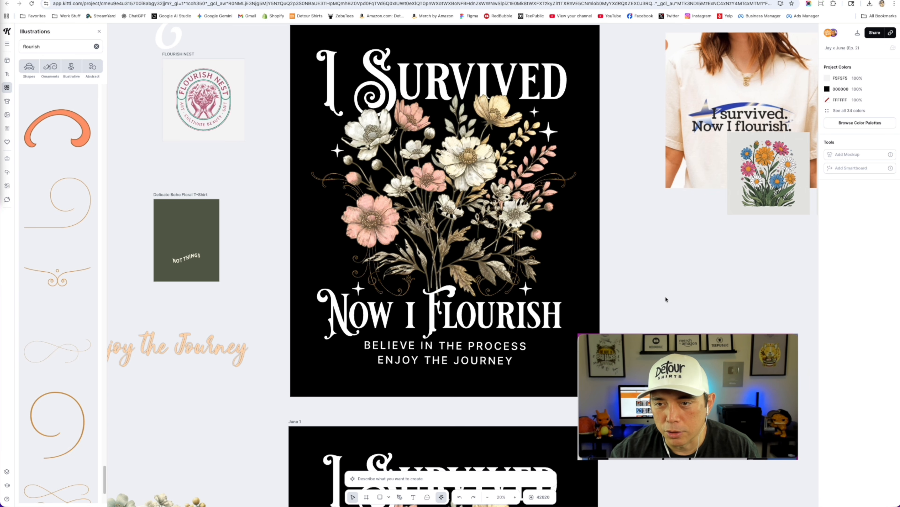
left_click(526, 289)
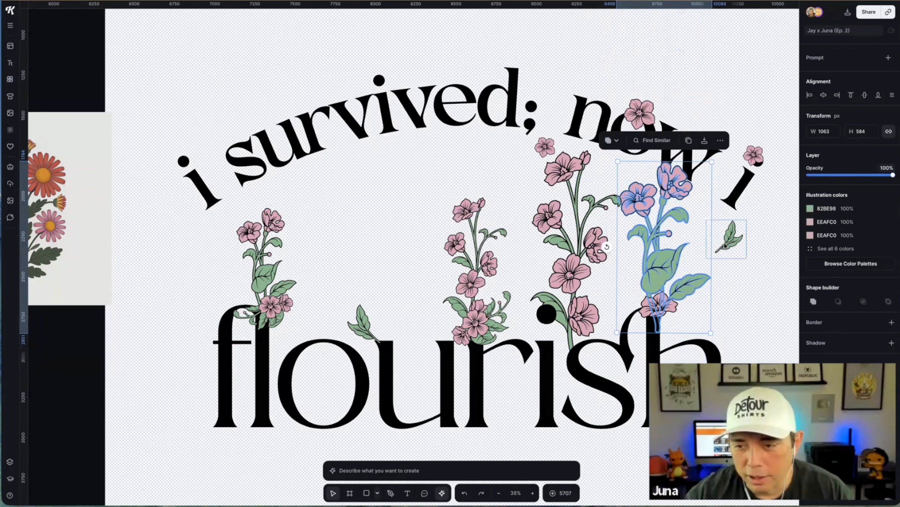
Bring the small loose leaf forward and place it at the base of the leafy stem above the "h"
left_click(725, 237)
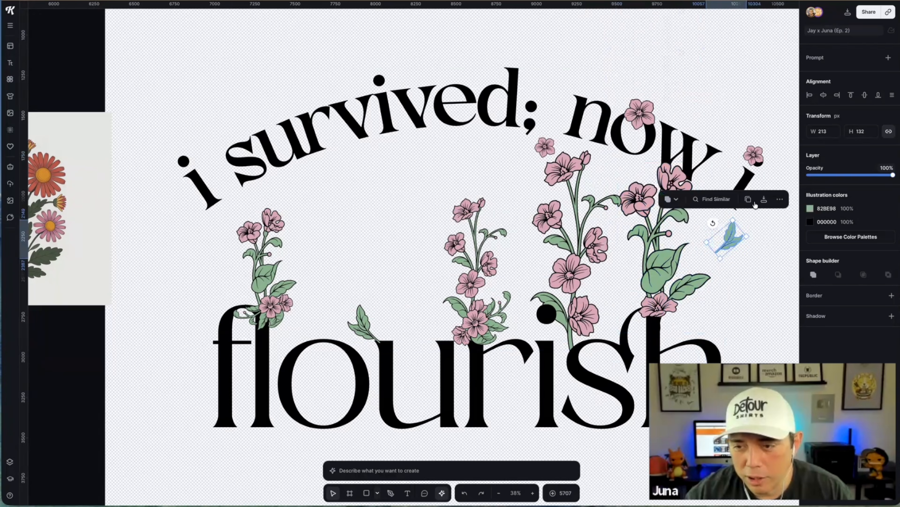
left_click(781, 200)
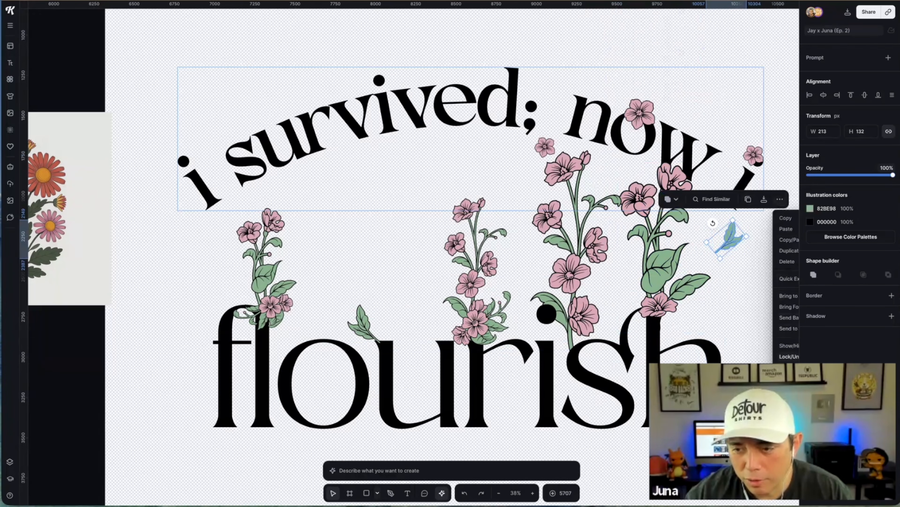
left_click(787, 307)
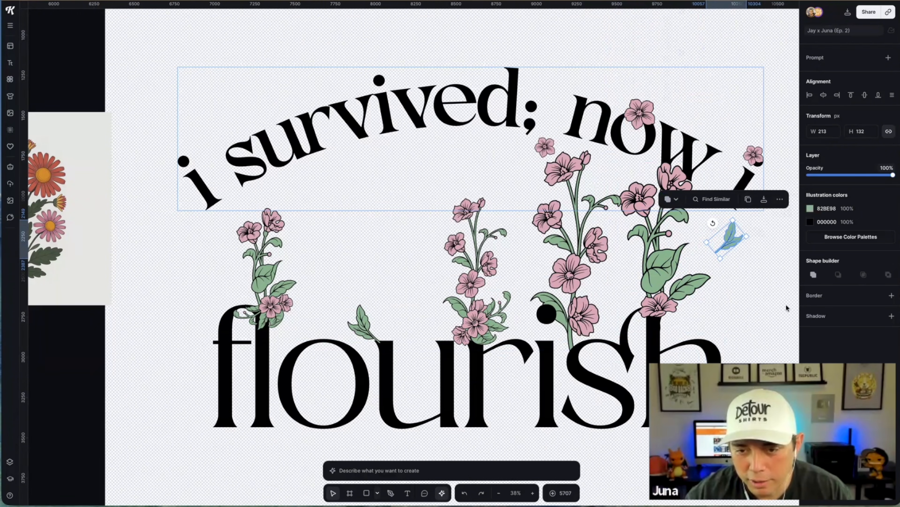
left_click_drag(730, 238, 670, 301)
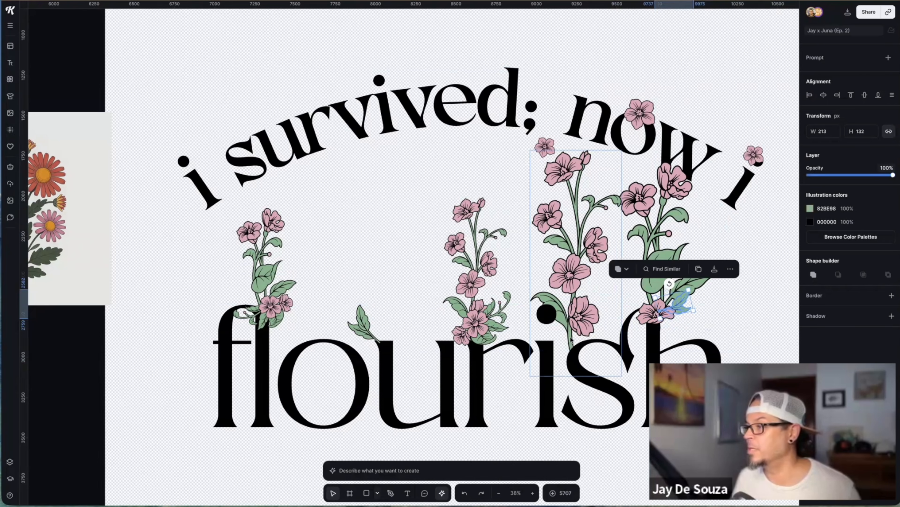
Scale the tall flower stem above the "s" down to 432 × 1064 px and shift it slightly toward the "i"
left_click(584, 299)
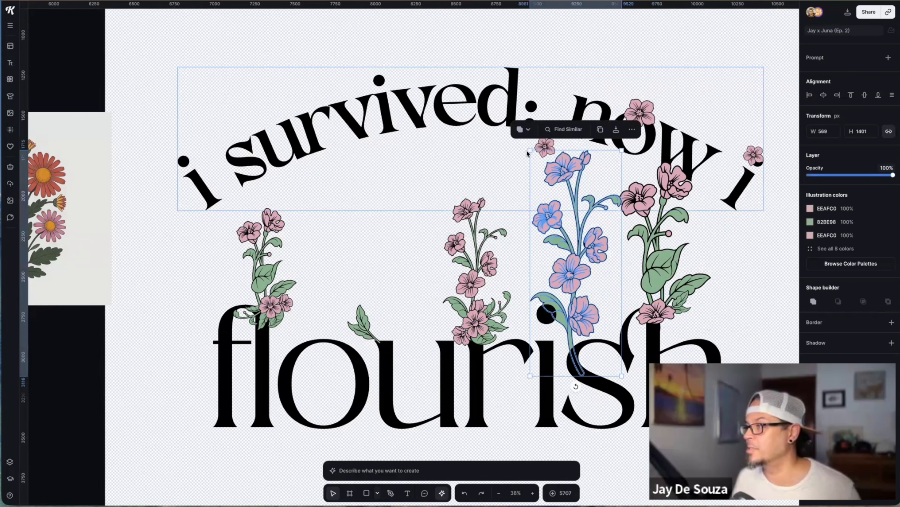
left_click_drag(560, 182, 554, 177)
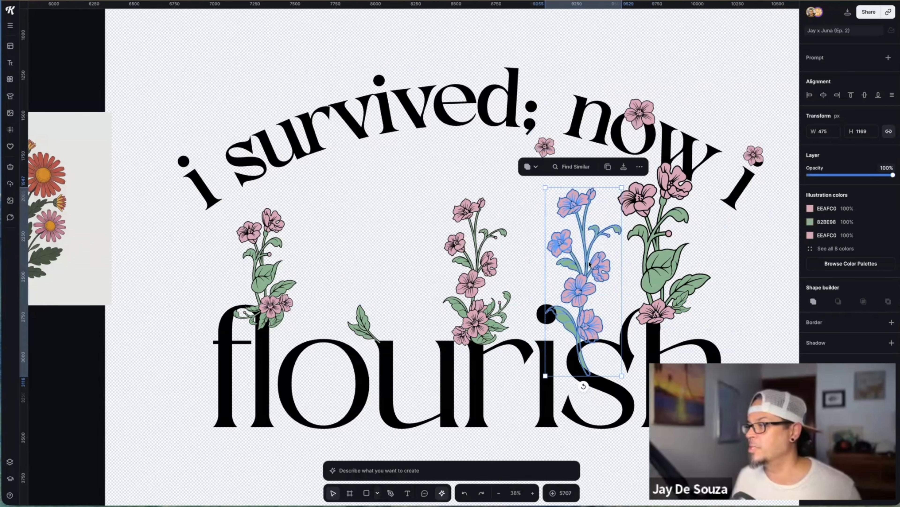
left_click_drag(579, 273, 568, 270)
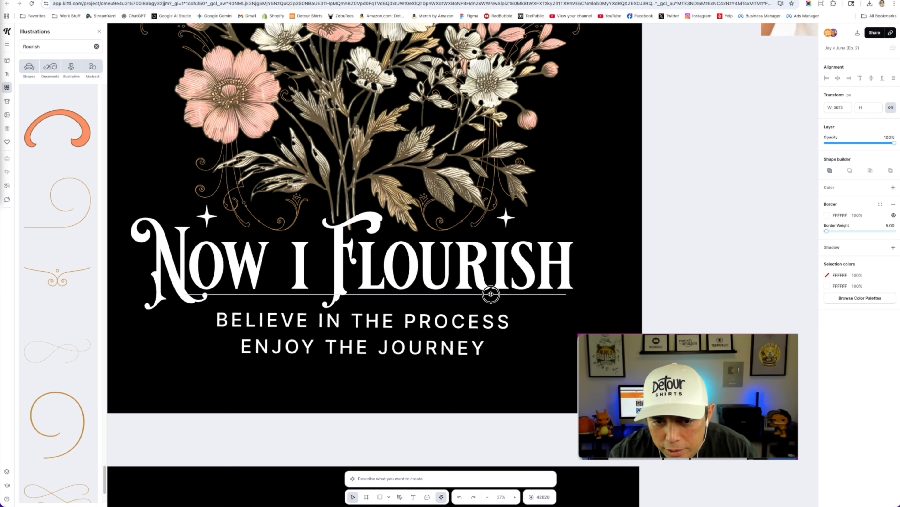
Try a heavier white divider line between "Now I Flourish" and the "Believe in the process" text
left_click(491, 293)
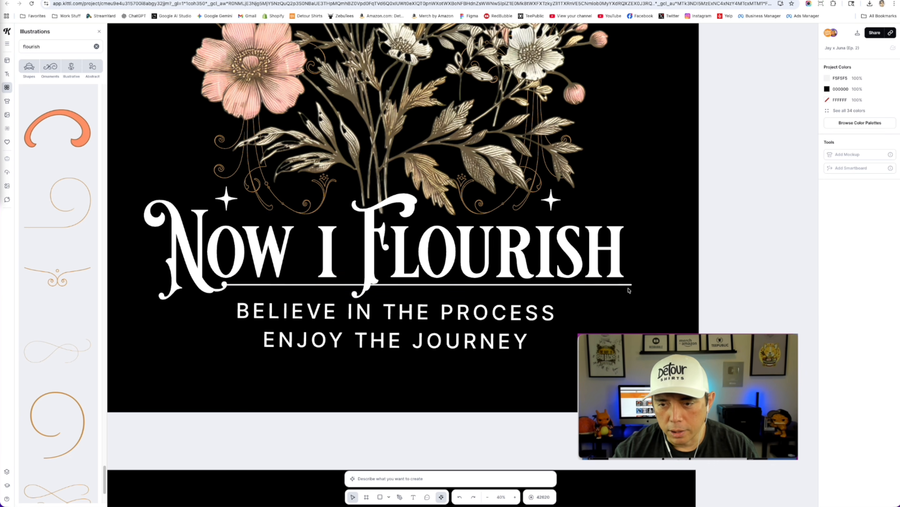
left_click_drag(827, 231, 735, 239)
left_click(827, 215)
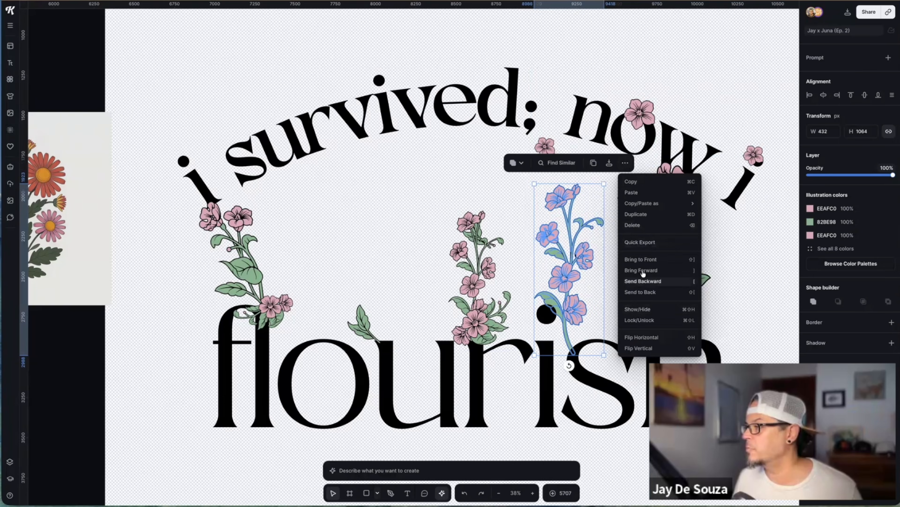
Bring the tall stem to the front and fit the small pink flower cluster over its base on the "s"
left_click(642, 259)
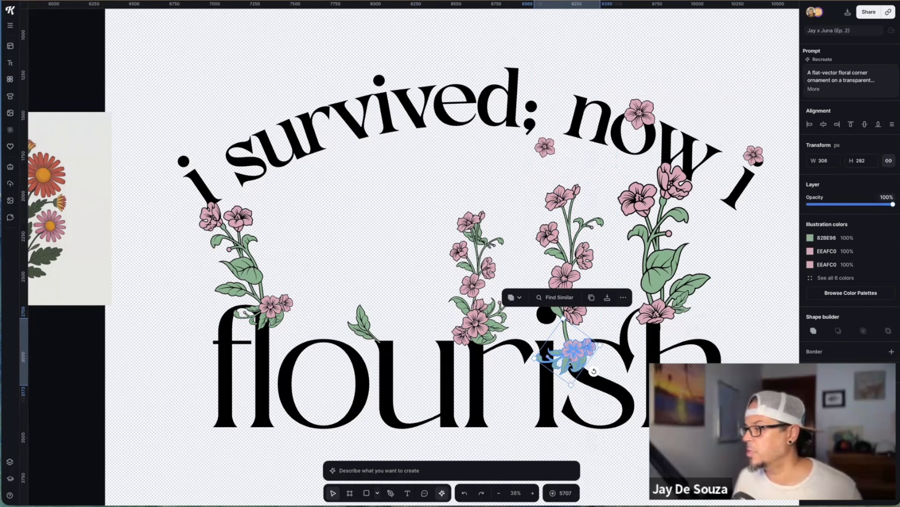
left_click_drag(599, 363, 614, 297)
scroll(589, 371, "up", 5)
left_click(619, 304)
left_click(553, 329)
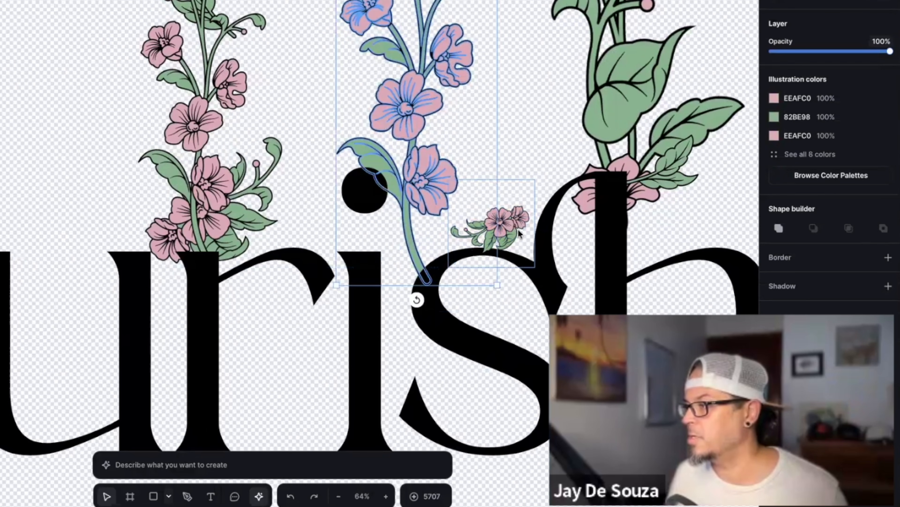
left_click_drag(487, 237, 436, 266)
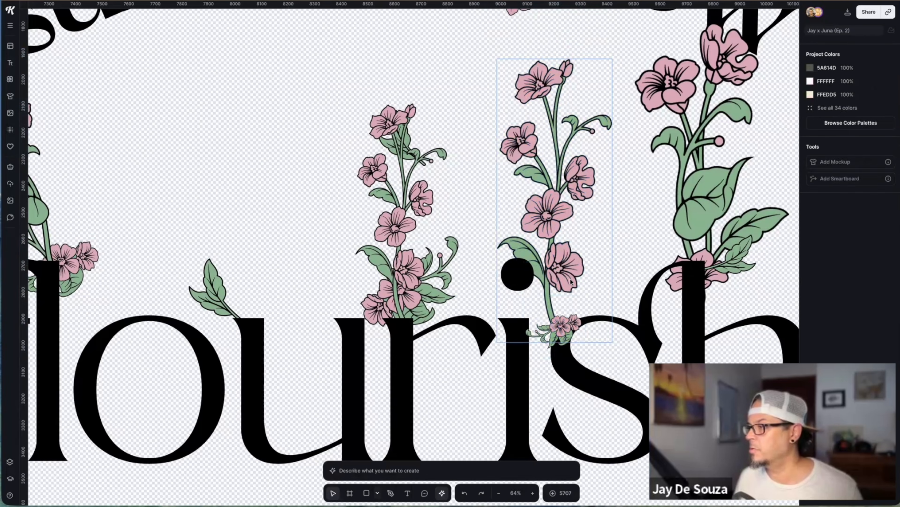
Select the tall stem together with the small flower cluster at its base and bring both to the front
left_click(439, 201)
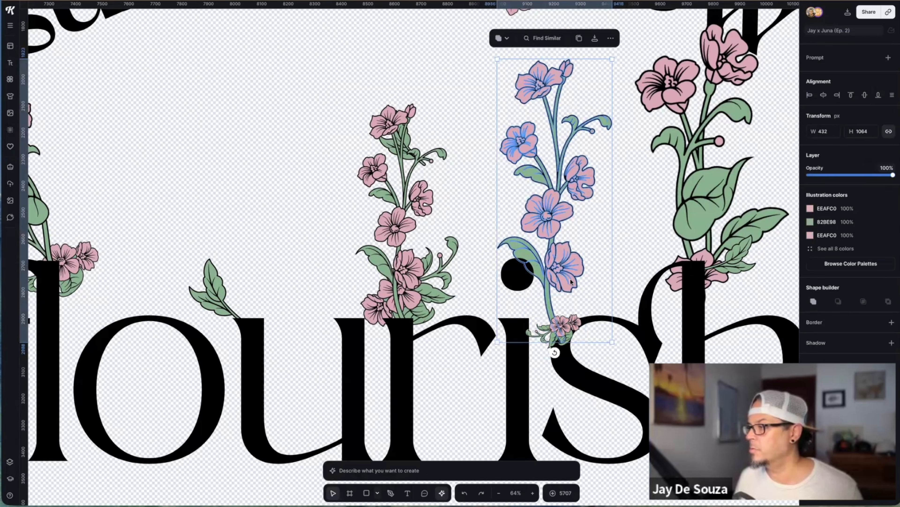
left_click(564, 338, "shift")
left_click(602, 39)
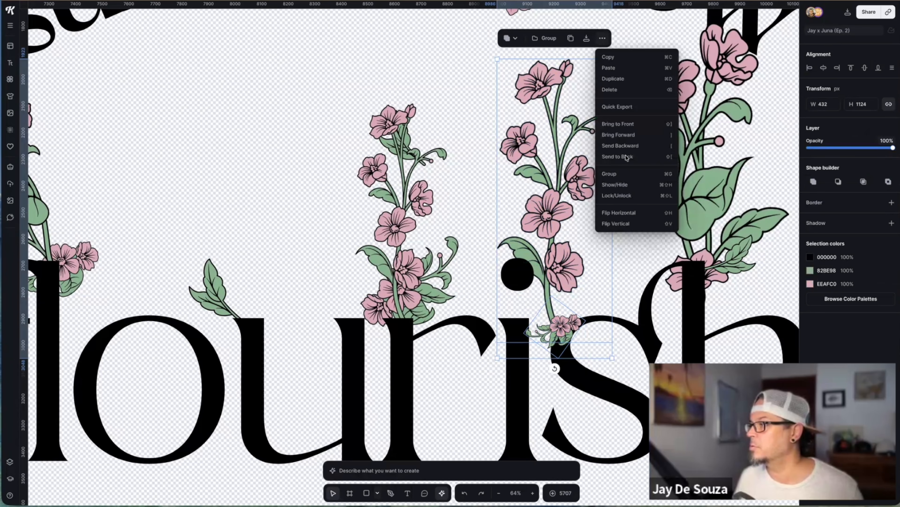
left_click(626, 126)
left_click(474, 166)
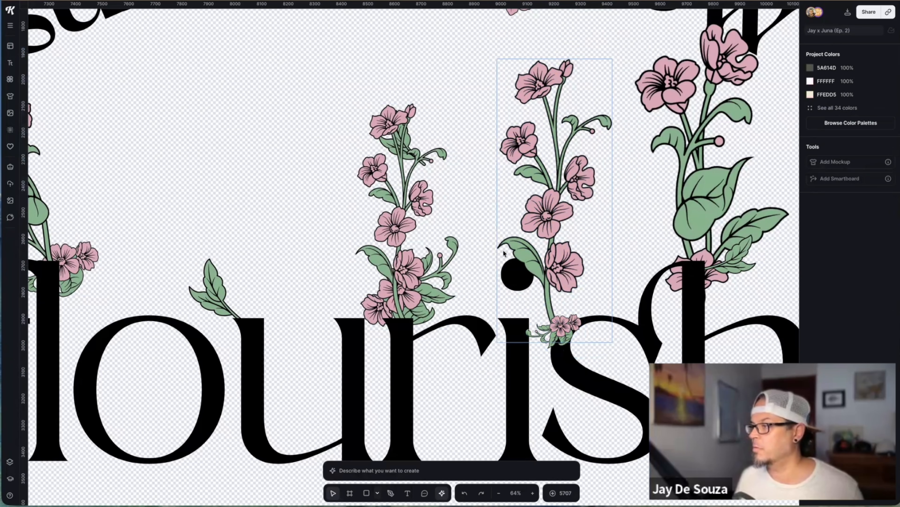
scroll(367, 252, "down", 2)
scroll(379, 244, "down", 4)
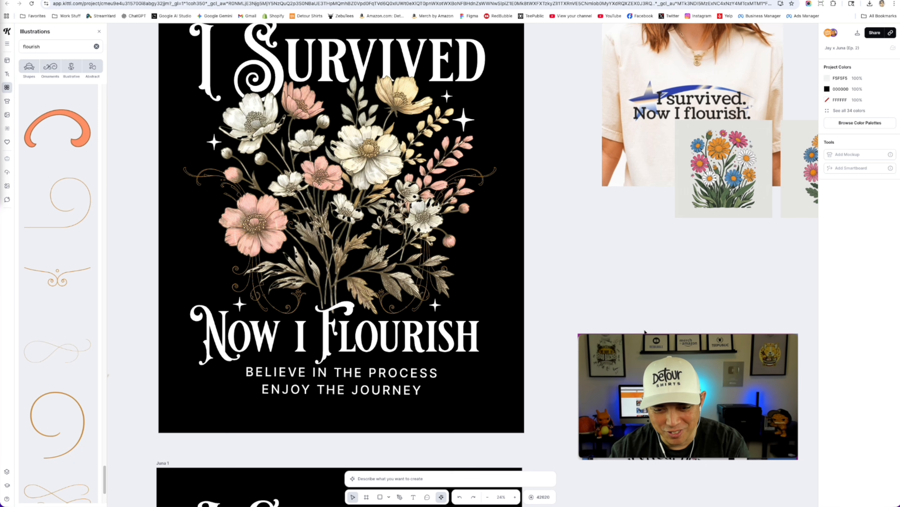
scroll(627, 350, "down", 3)
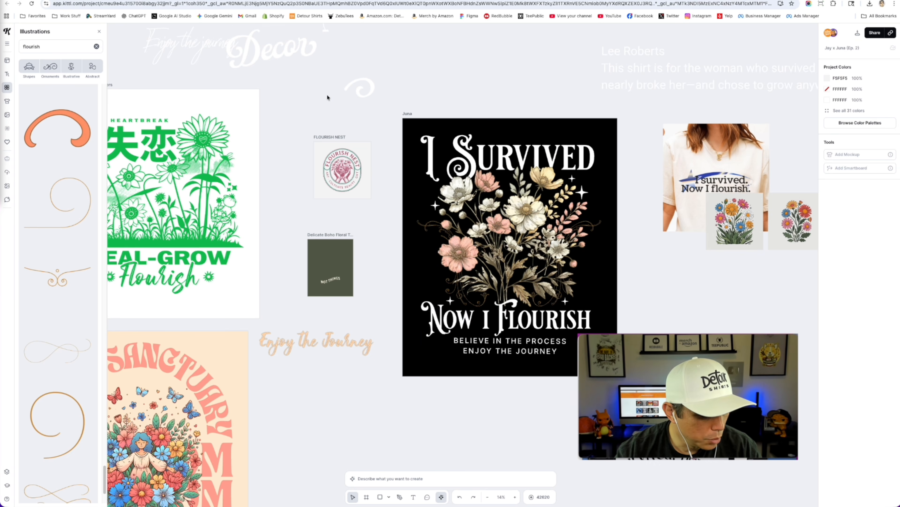
left_click(343, 171)
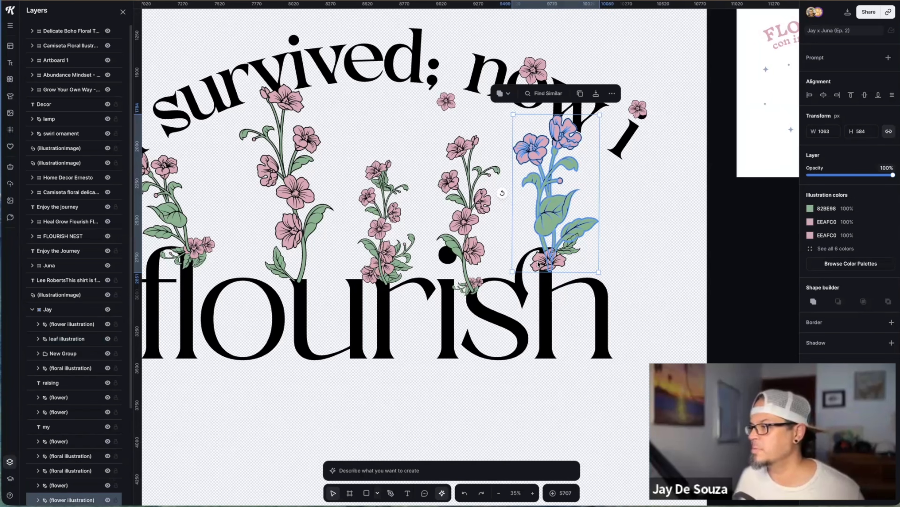
left_click(539, 263)
left_click(462, 272)
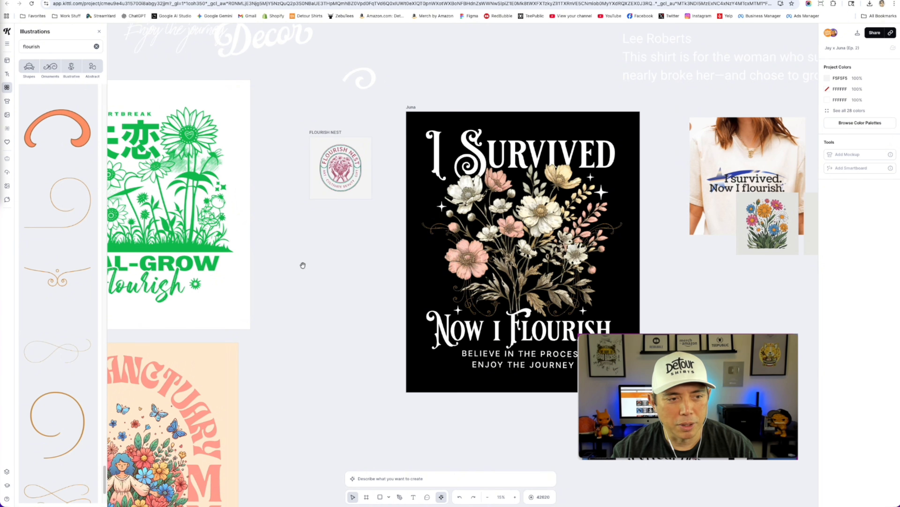
Delete the "Grow Your Own Way" reference artboard from the shared canvas
scroll(304, 264, "left", 7)
scroll(303, 263, "up", 1)
scroll(230, 220, "left", 4)
scroll(230, 220, "down", 1)
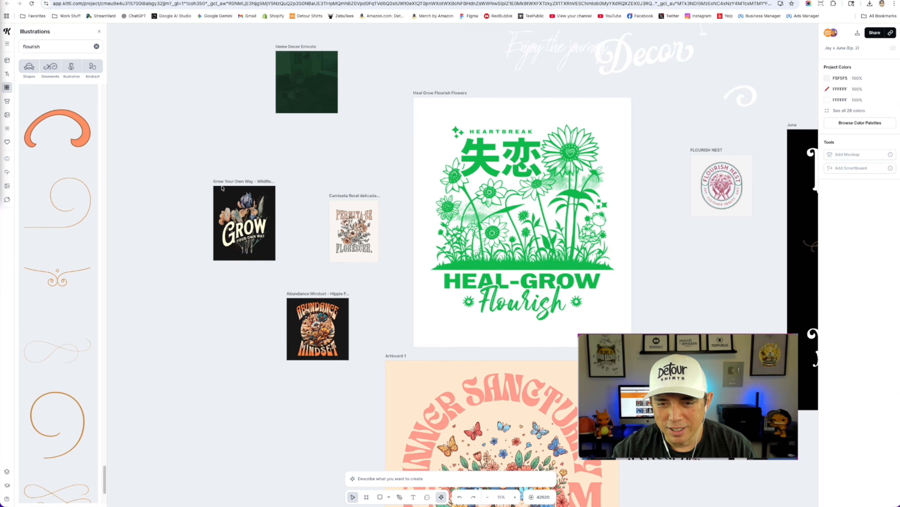
left_click(223, 187)
key("Delete")
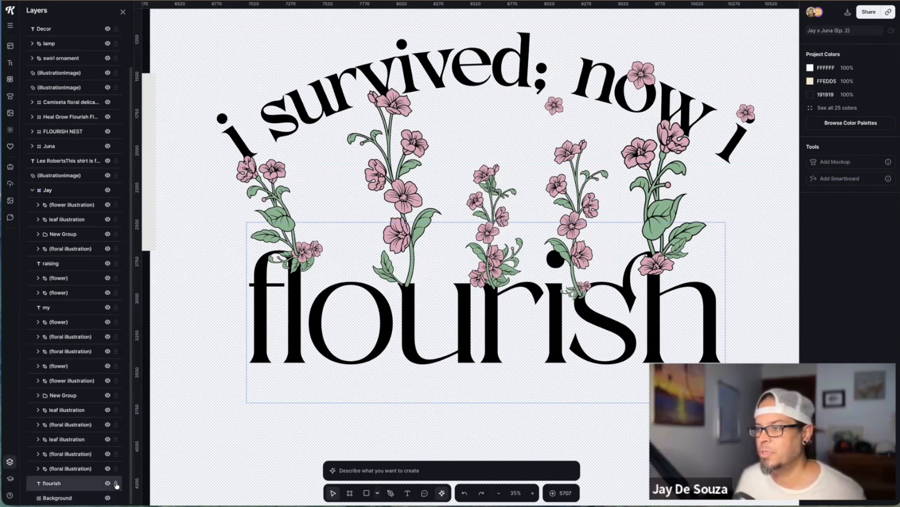
Fit a small flower cluster in front of the tall stem's base above the "u" and adjust the short middle stem's layer order
left_click(377, 305)
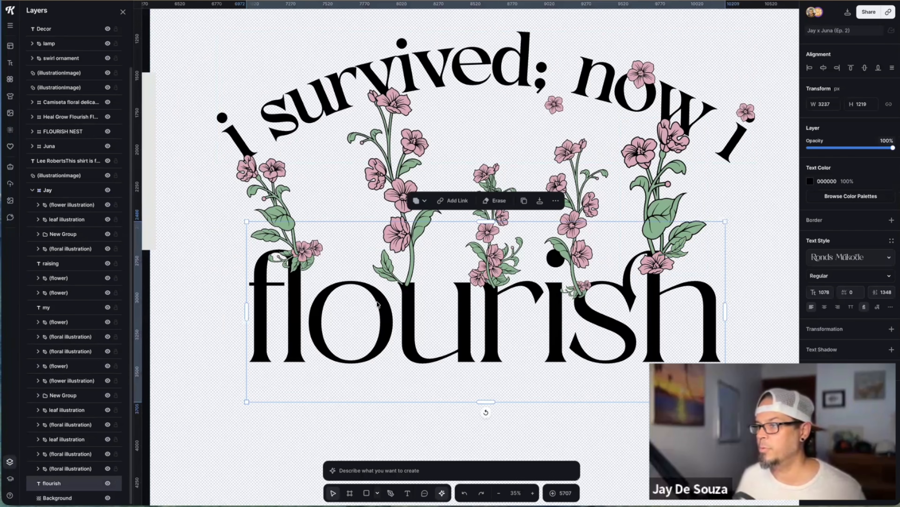
left_click(408, 283)
left_click(458, 231)
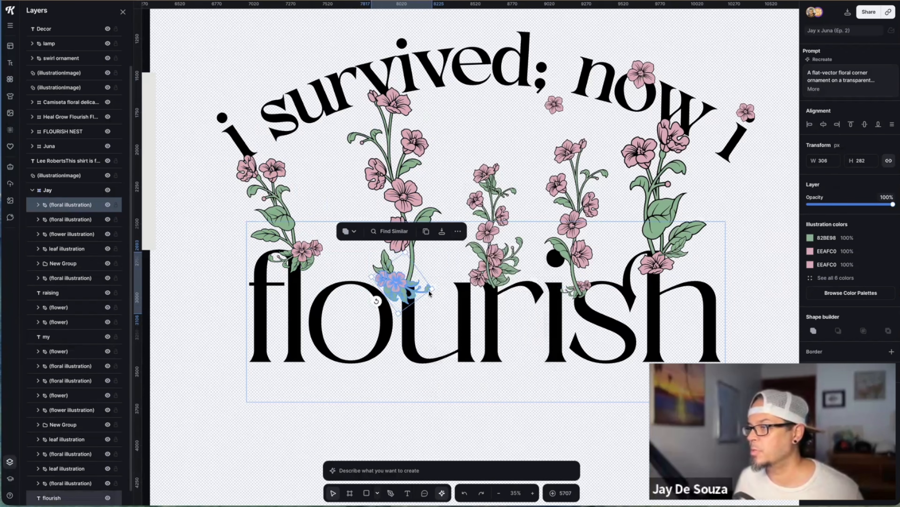
left_click_drag(430, 292, 400, 285)
left_click(494, 263)
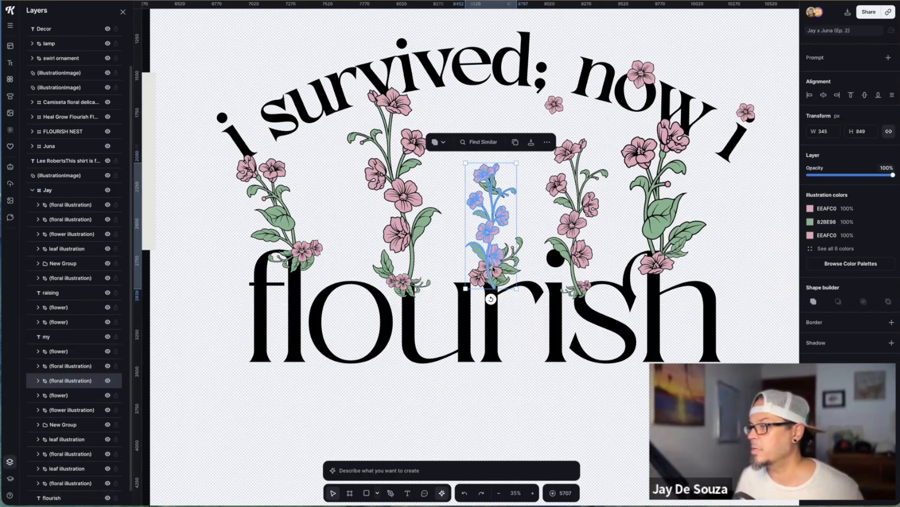
left_click(546, 143)
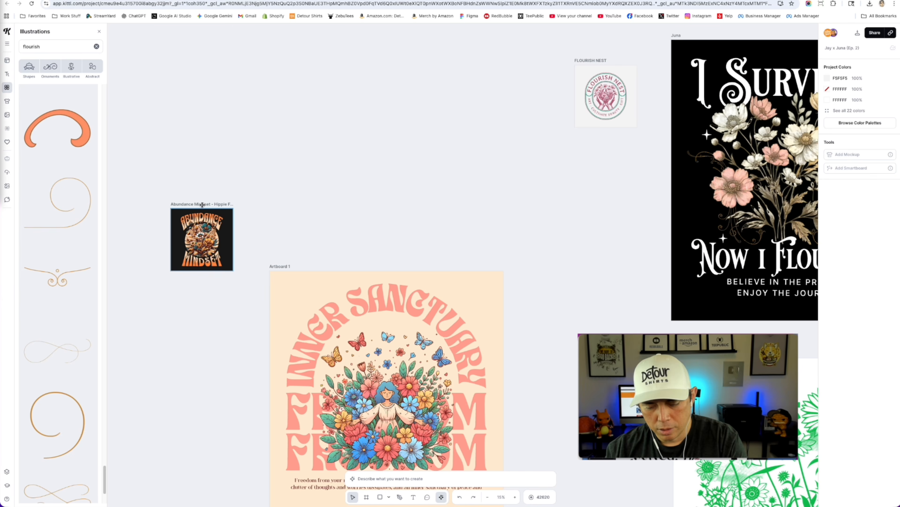
Delete the "Abundance Mindset" artboard and move the "Inner Sanctuary" artboard up beside the "Flourish Nest" one
left_click(201, 237)
key("Delete")
left_click_drag(281, 265, 331, 44)
left_click(459, 336)
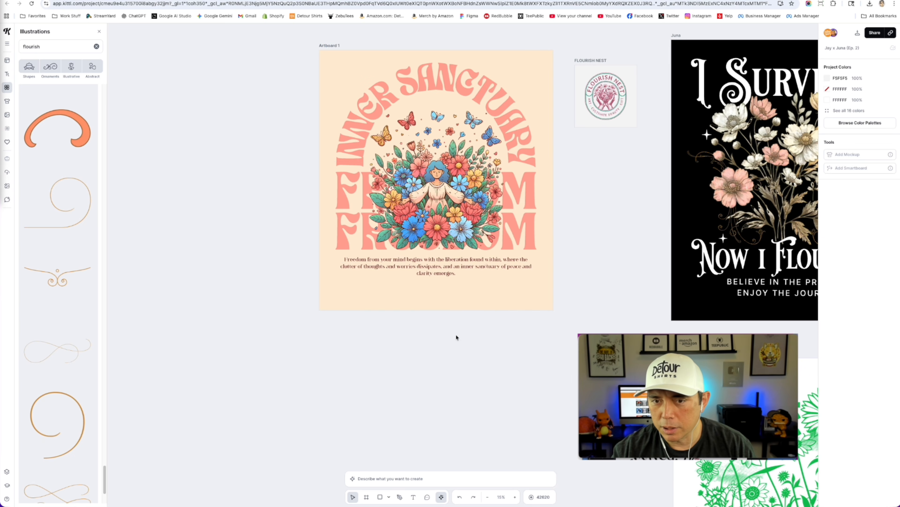
Replace the arched "INNER SANCTUARY" heading with "I SURVIVED"
left_click_drag(625, 239, 464, 282)
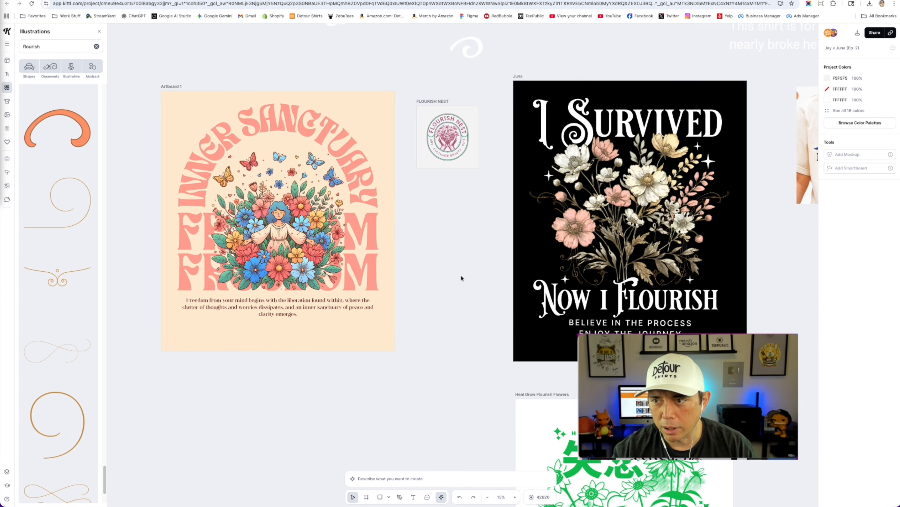
left_click(252, 125)
type("I SURVIVED")
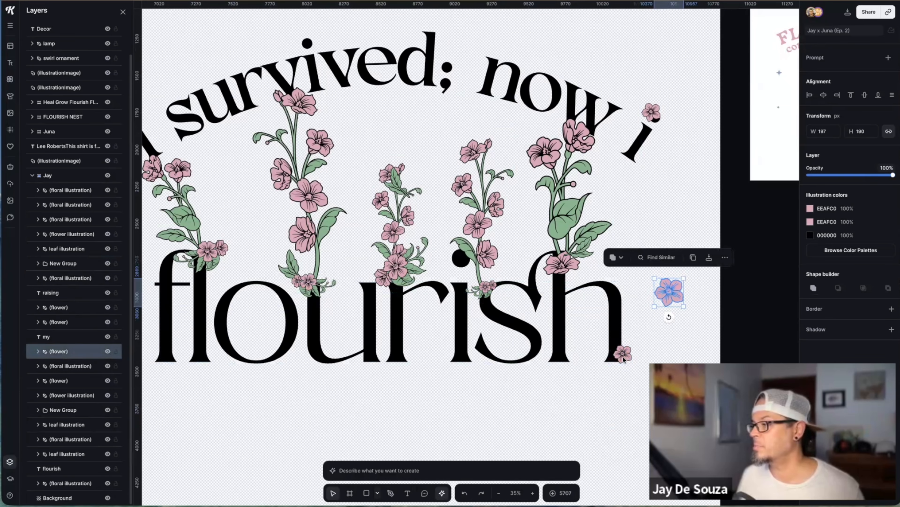
Place a small floral cluster with the little pink flower at the foot of the "h" and delete the loose pink flower beside it
left_click(626, 359)
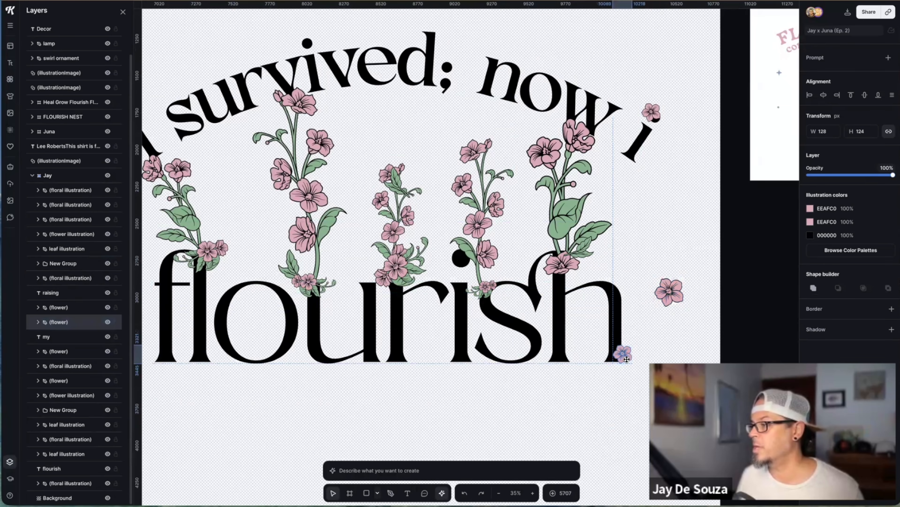
left_click(487, 291)
left_click(682, 324)
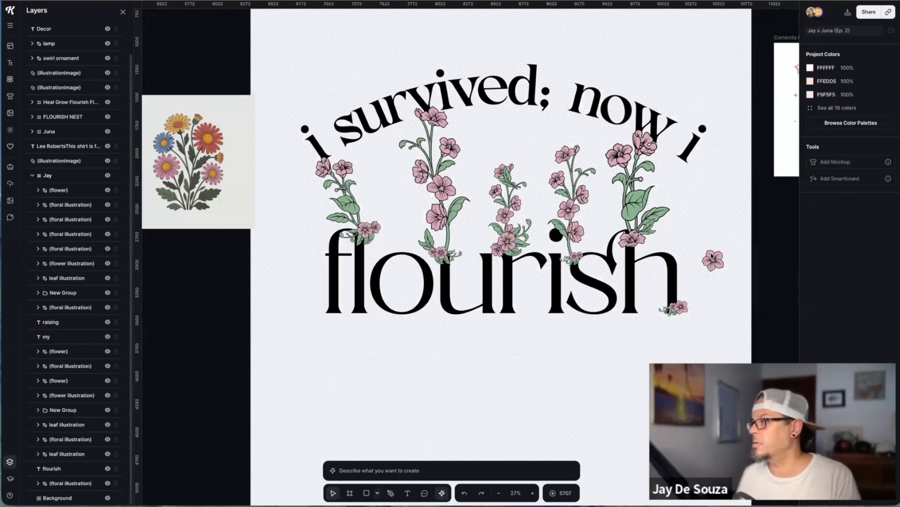
left_click(711, 256)
key("Delete")
scroll(530, 219, "down", 3)
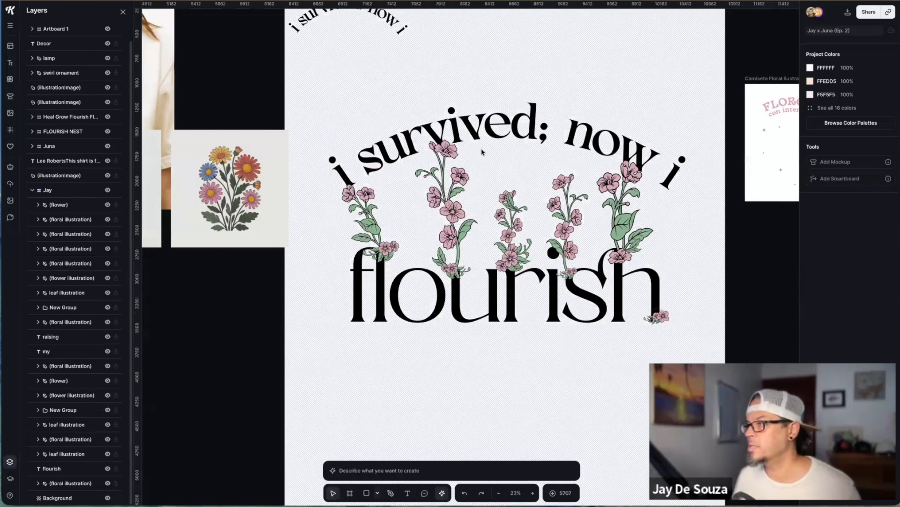
Select the large arched "i survived; now i" lettering group above "flourish"
left_click(511, 131)
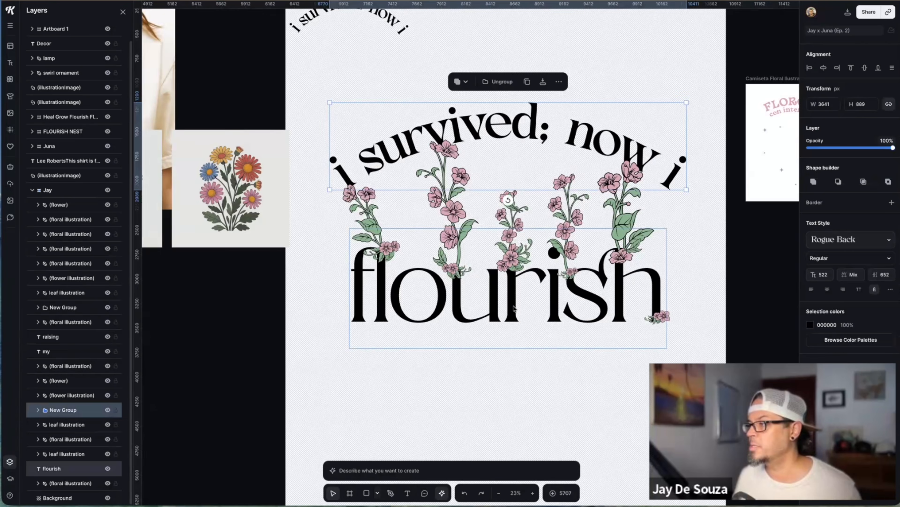
scroll(514, 306, "up", 2)
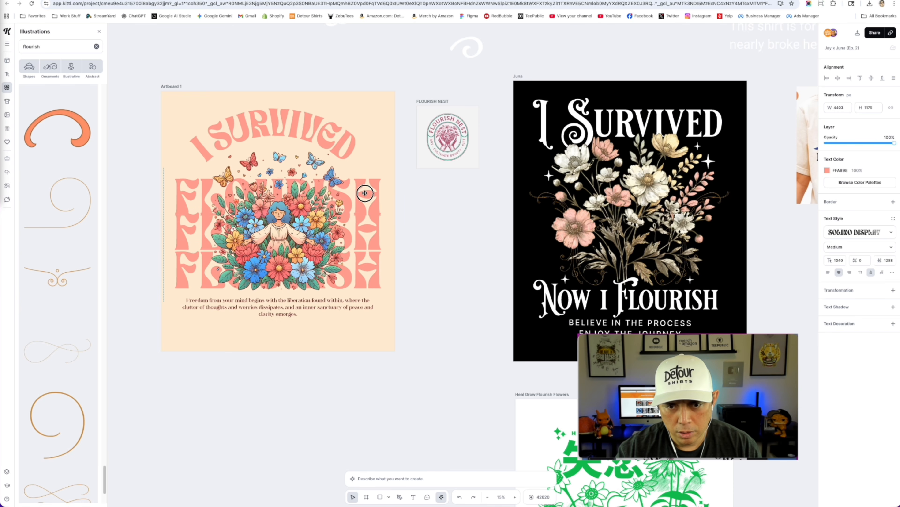
Nudge the top "FLOURISH" line slightly upward and narrow the "NOW I FLOURISH" text box below the illustration
left_click_drag(365, 193, 365, 188)
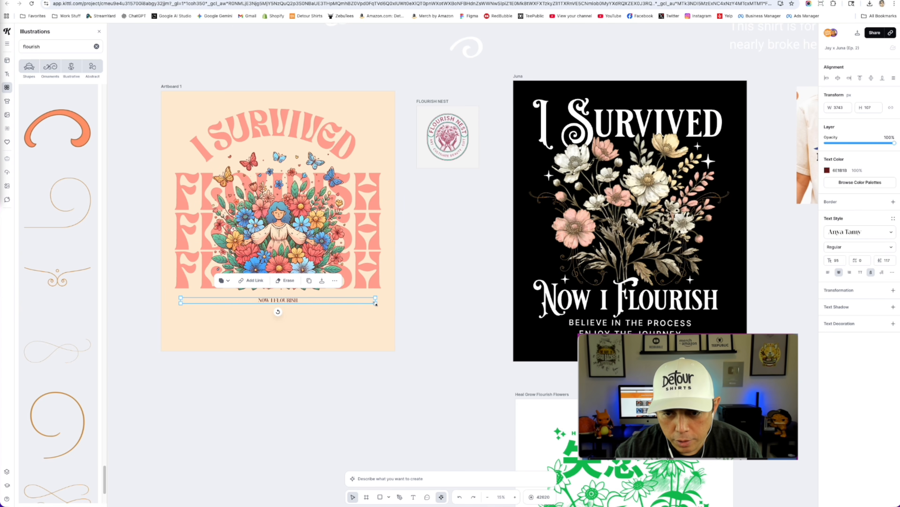
left_click_drag(374, 301, 314, 299)
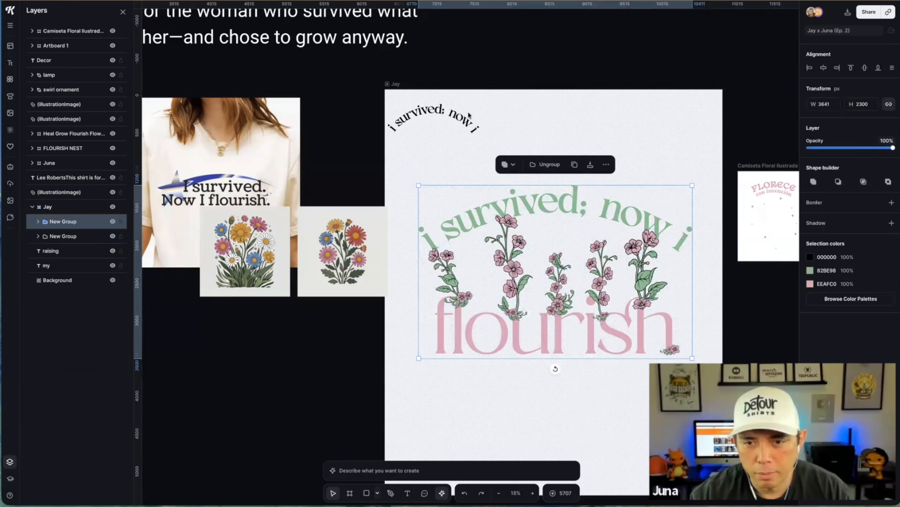
Move the small spare black "i survived; now i" arch off the artboard to the empty canvas above it
left_click(472, 117)
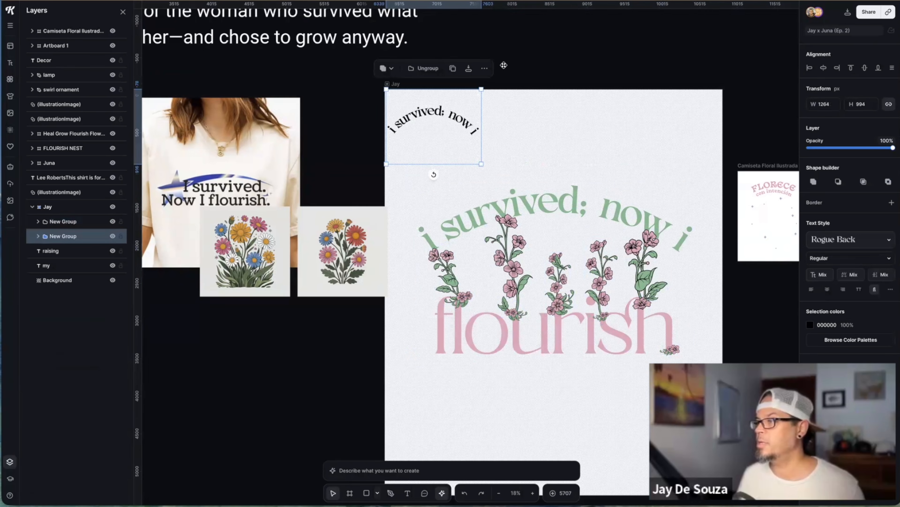
left_click_drag(489, 130, 552, 55)
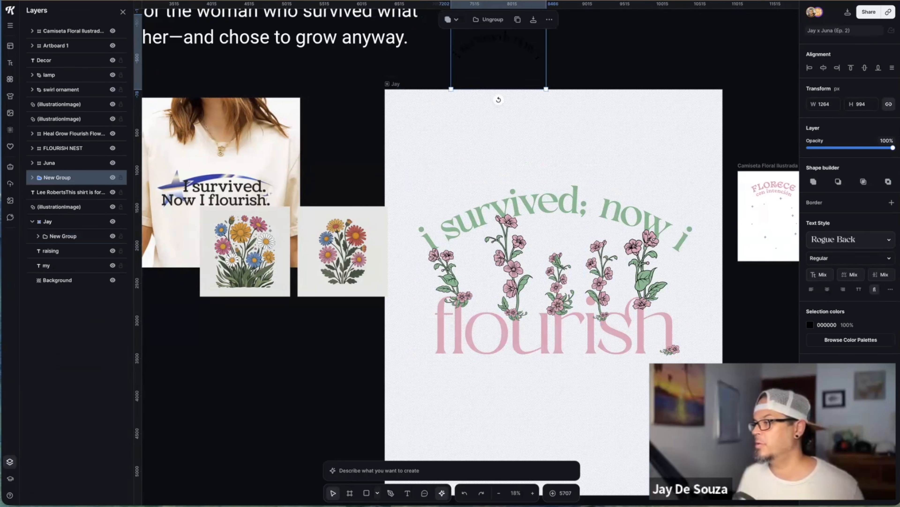
Delete the green "Heal Grow Flourish Flowers" artboard below the black floral design
scroll(629, 376, "left", 15)
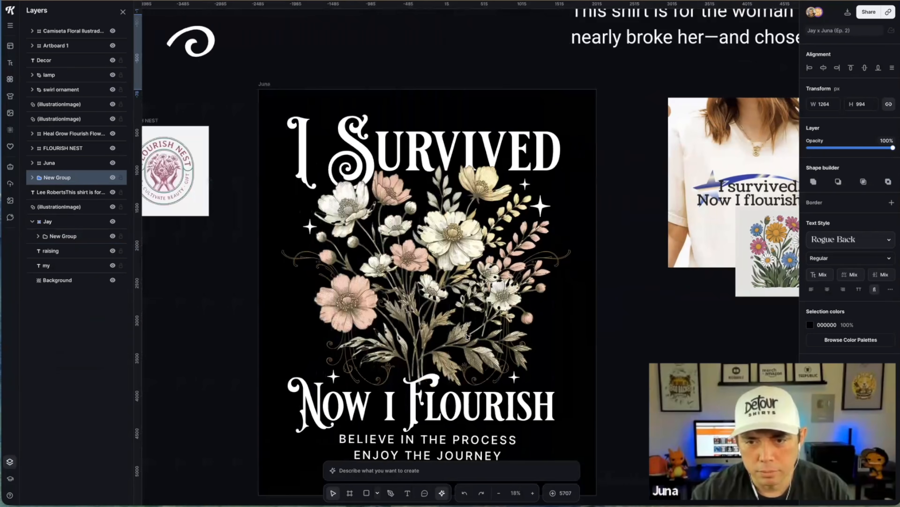
scroll(472, 341, "down", 3)
scroll(578, 375, "right", 3)
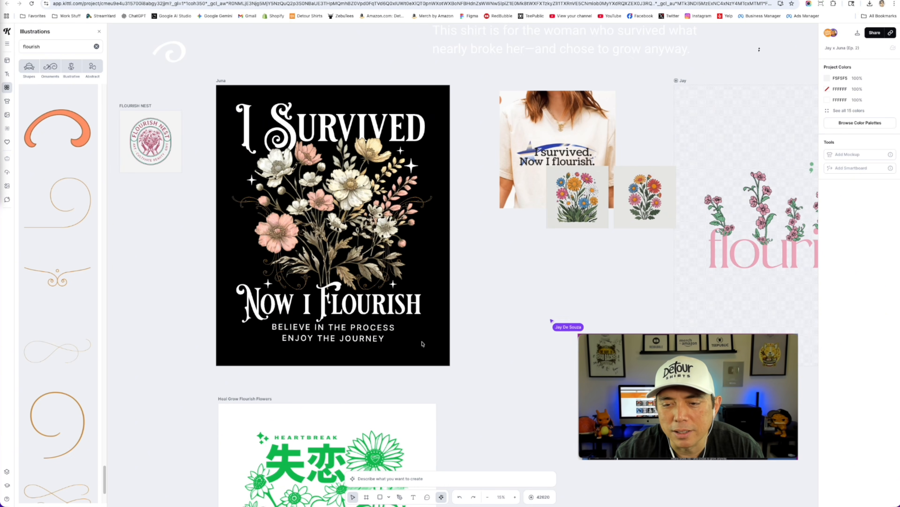
left_click(409, 192)
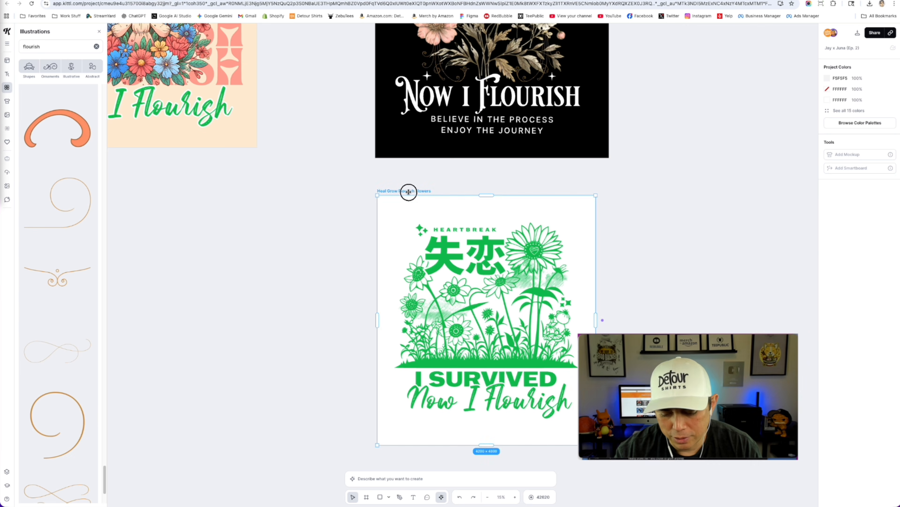
key("Delete")
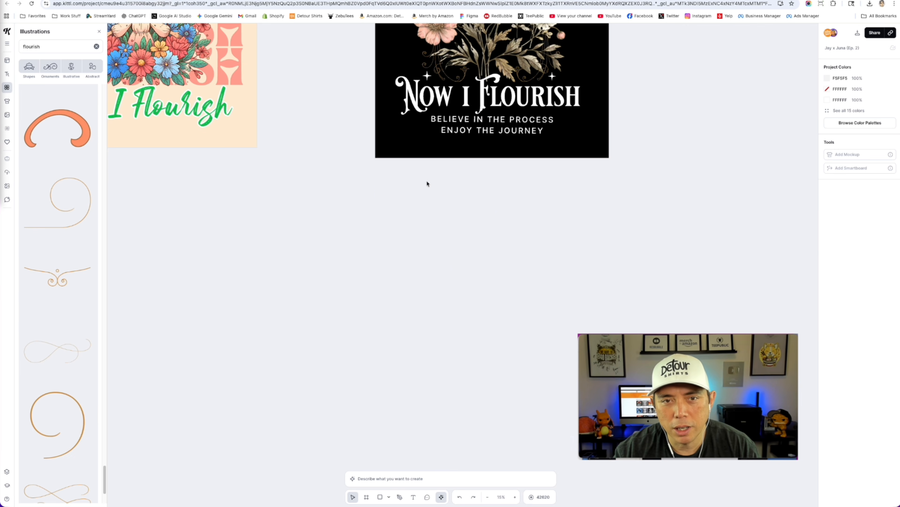
Shift the orange and pink daisy bouquet reference image away from the edge of the arched "flourish" design's artboard
left_click_drag(330, 217, 593, 423)
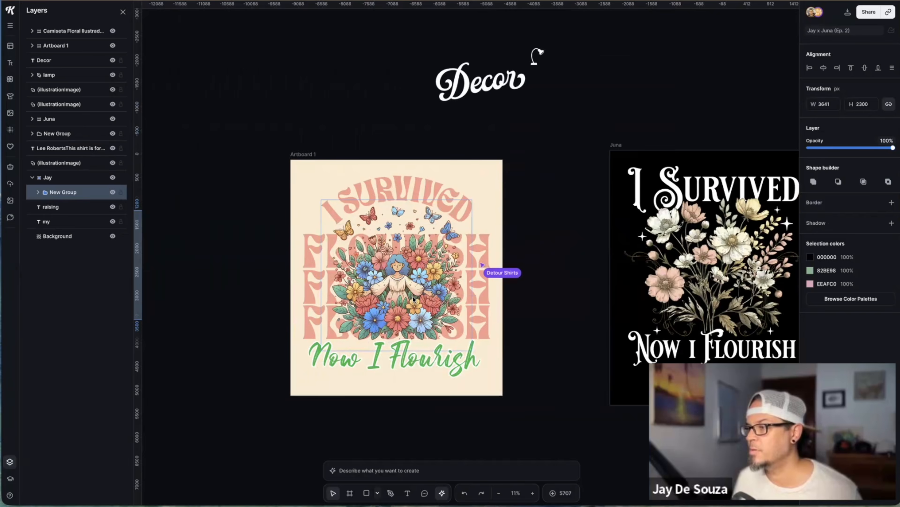
scroll(413, 299, "right", 5)
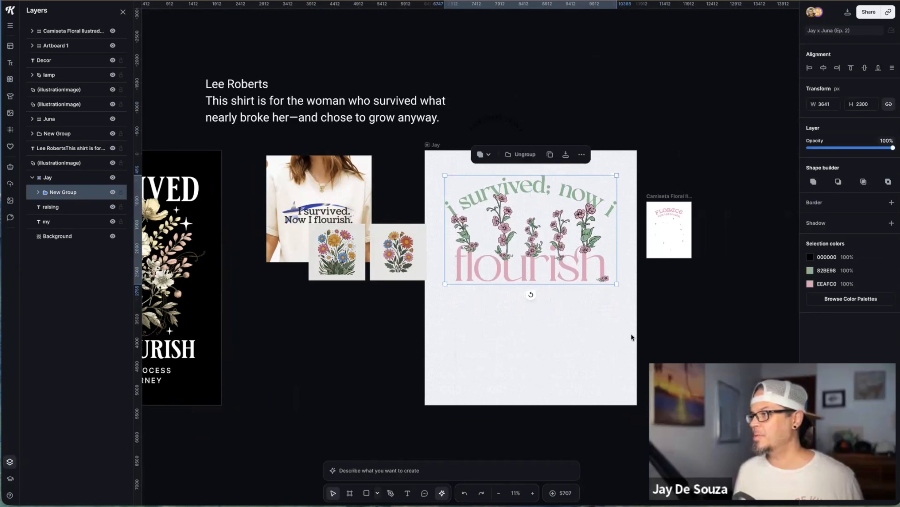
scroll(564, 323, "up", 5)
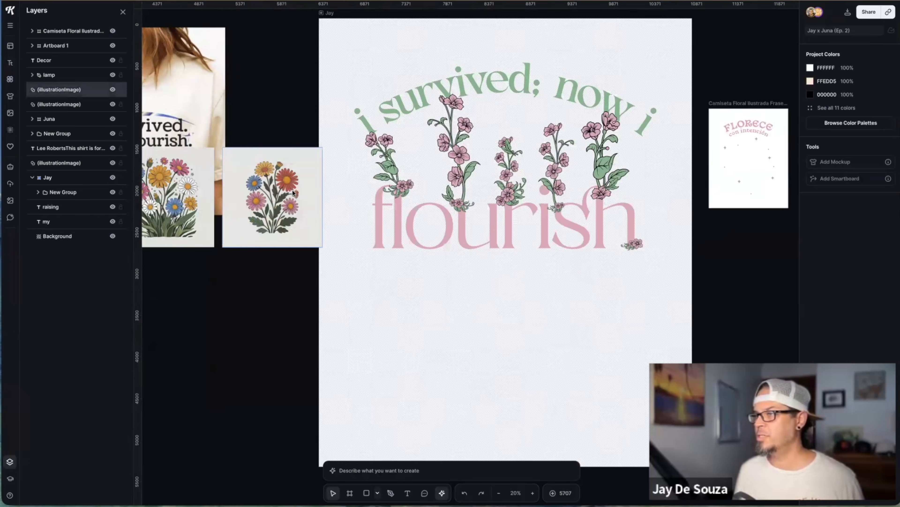
left_click(277, 195)
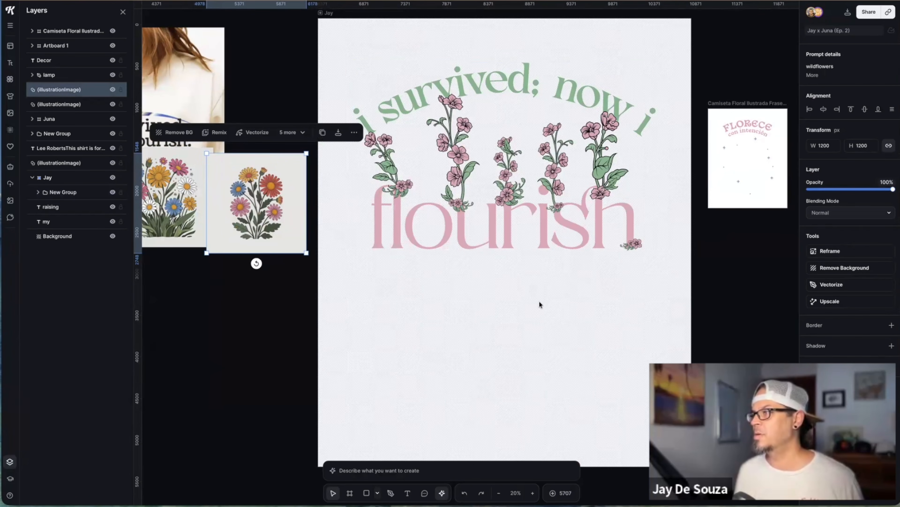
Examine the green and pink "i survived; now i flourish" design up close and beside the original T-shirt and flower references
scroll(537, 300, "left", 3)
scroll(537, 300, "up", 1)
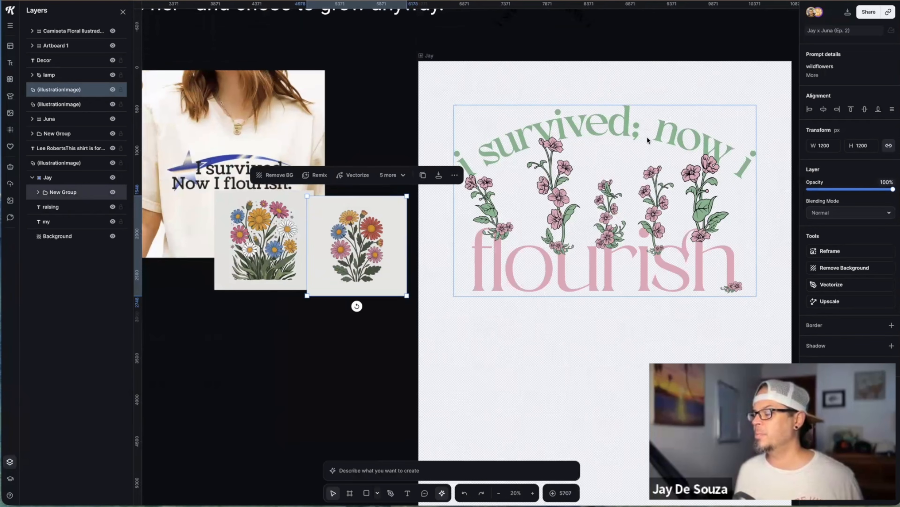
scroll(608, 90, "right", 1)
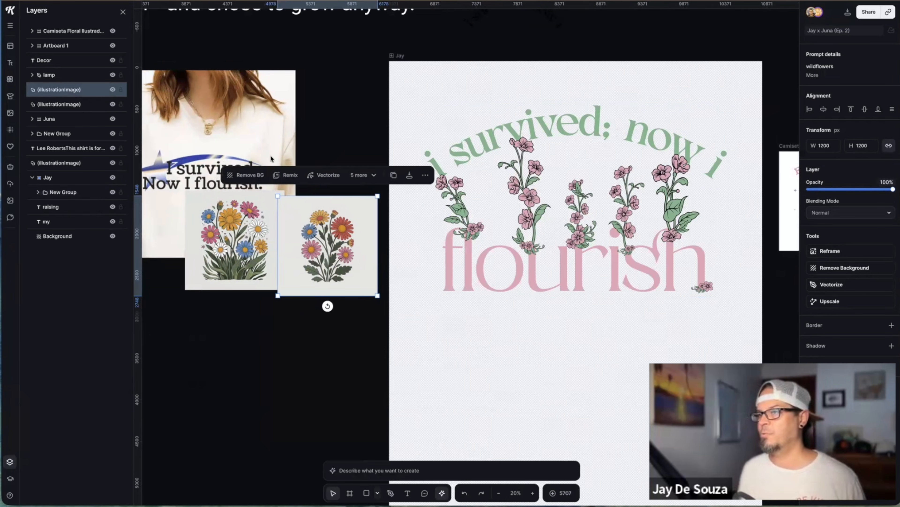
scroll(553, 50, "right", 1)
left_click(553, 50)
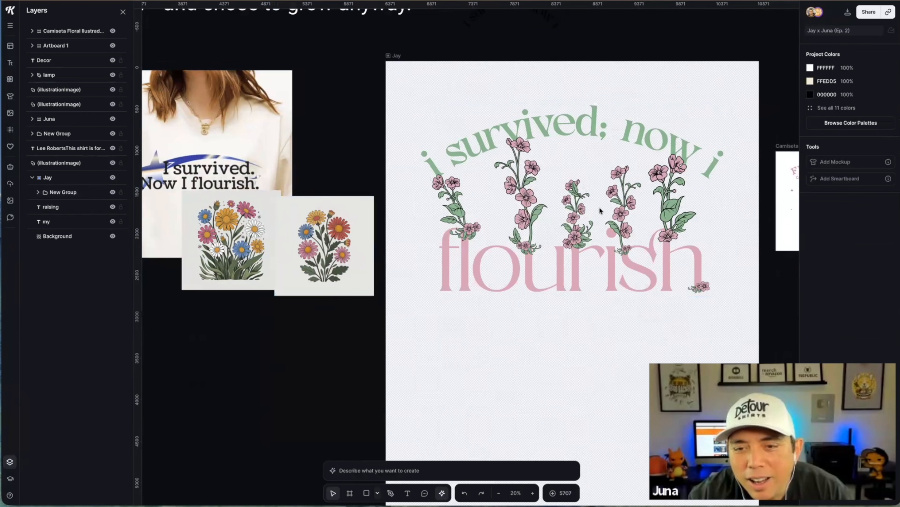
scroll(605, 204, "up", 1)
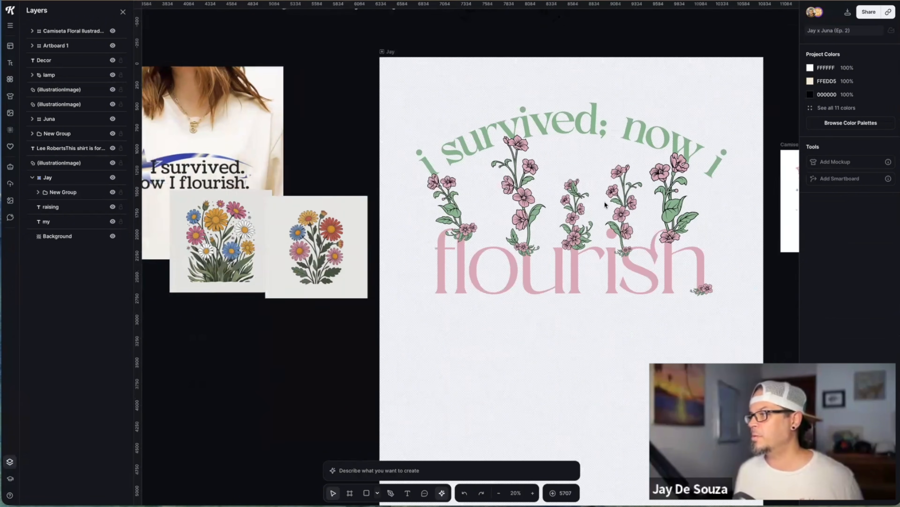
scroll(599, 203, "up", 1)
scroll(504, 201, "up", 3)
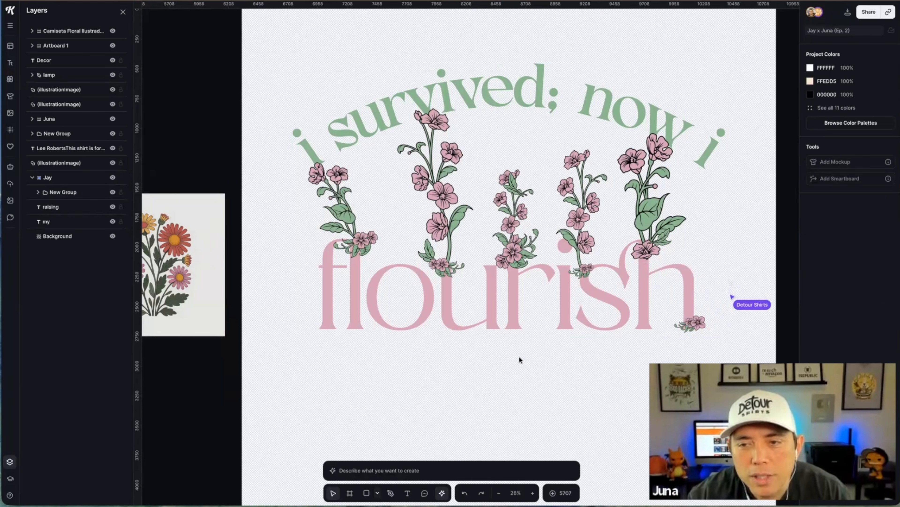
scroll(517, 356, "down", 4)
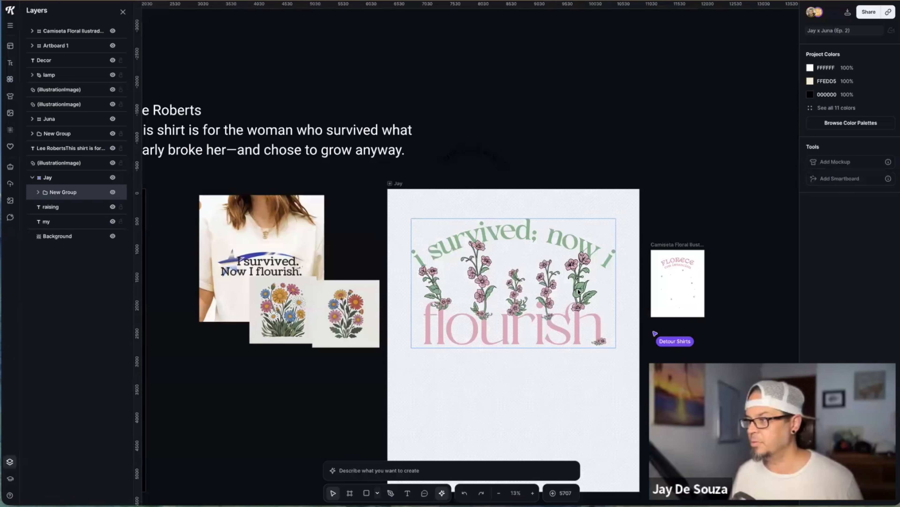
scroll(546, 326, "up", 5)
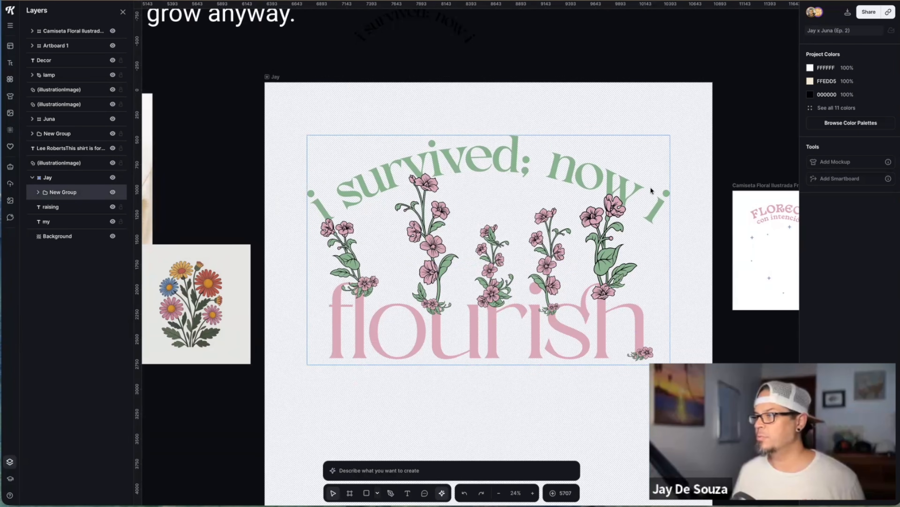
left_click(518, 296)
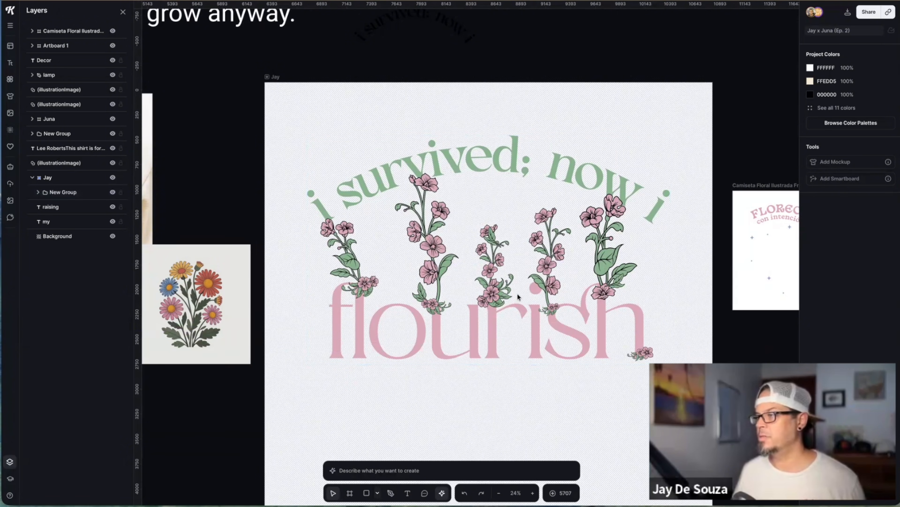
Try a black and then a pale pink background colour on the artboard of the arched "flourish" design
scroll(515, 299, "down", 5)
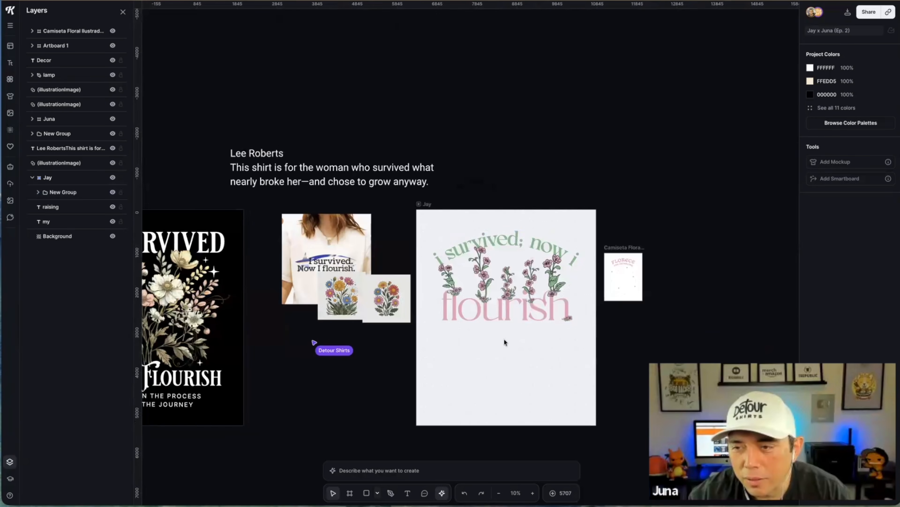
scroll(501, 343, "left", 3)
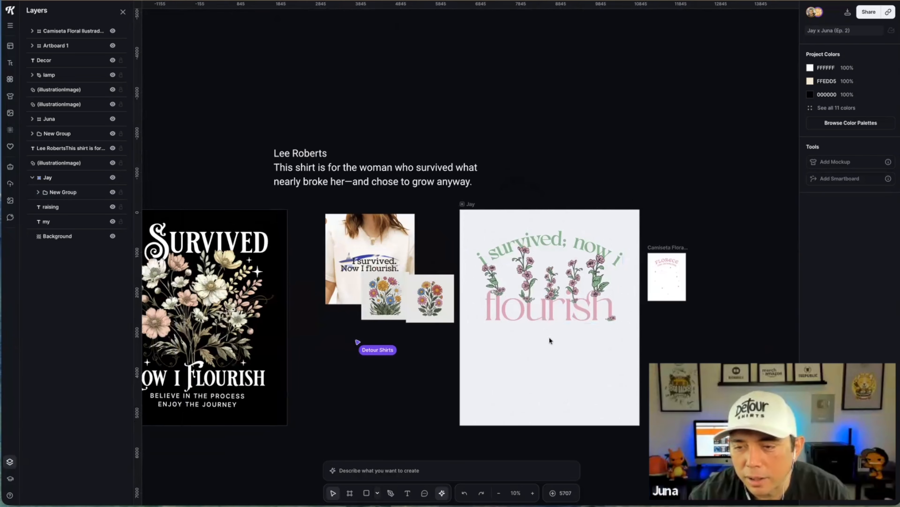
left_click(584, 342)
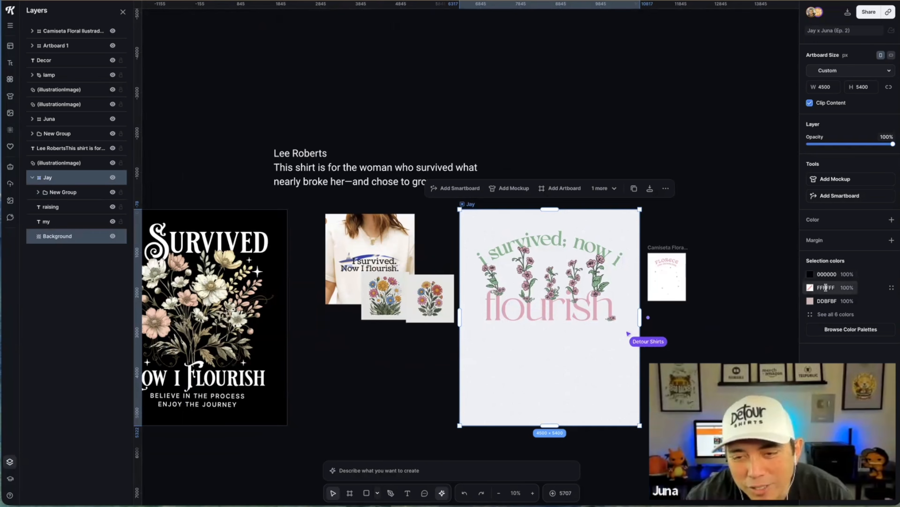
left_click(863, 220)
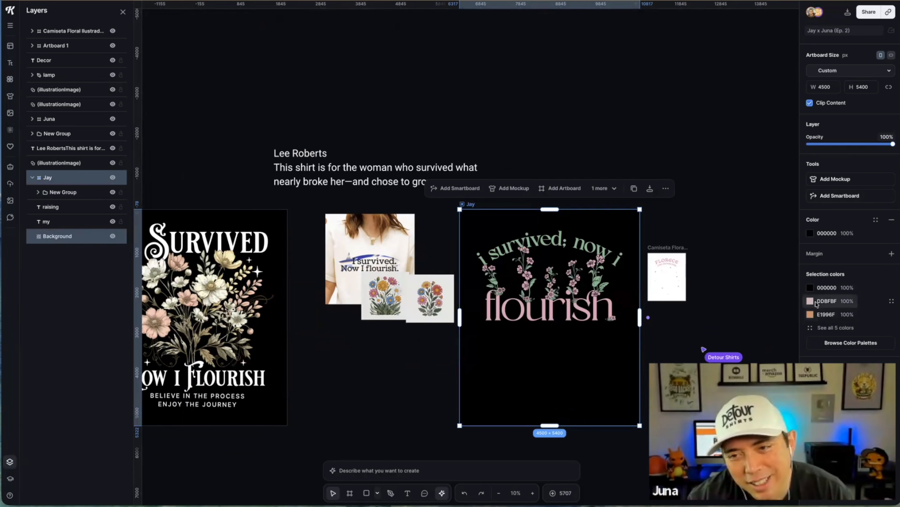
left_click(810, 288)
mouse_move(736, 342)
left_mouse_down()
mouse_move(743, 324)
mouse_move(717, 316)
mouse_move(710, 339)
mouse_move(713, 323)
mouse_move(742, 330)
mouse_move(693, 314)
left_mouse_up()
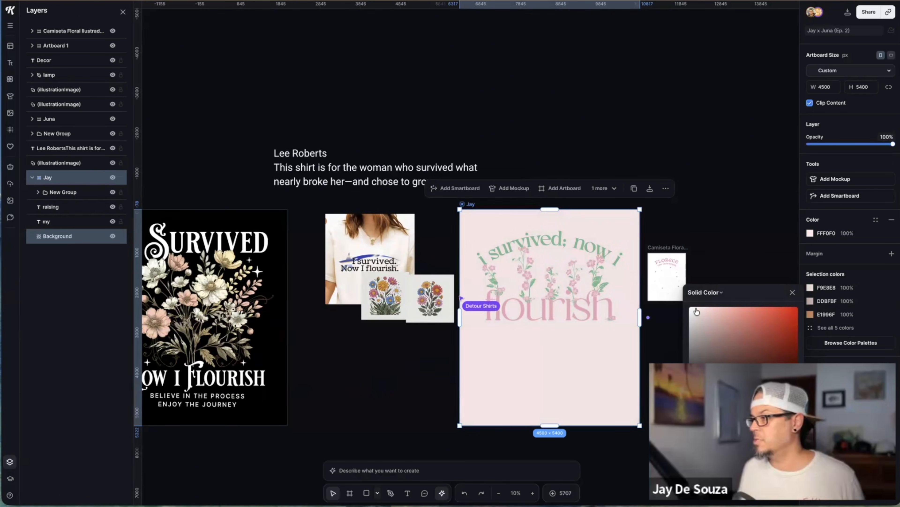
left_click(568, 309)
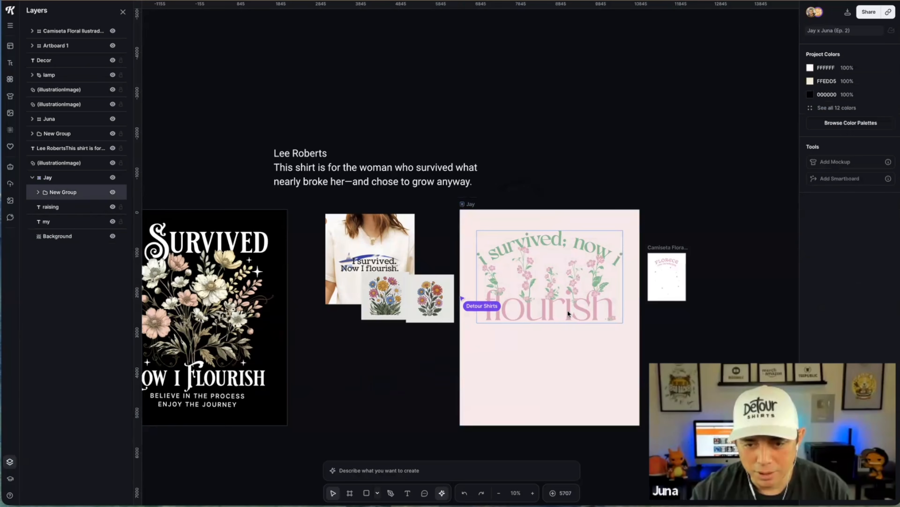
Compare the arched "flourish" design and the black floral design with the original T-shirt photo between them
scroll(567, 310, "up", 5)
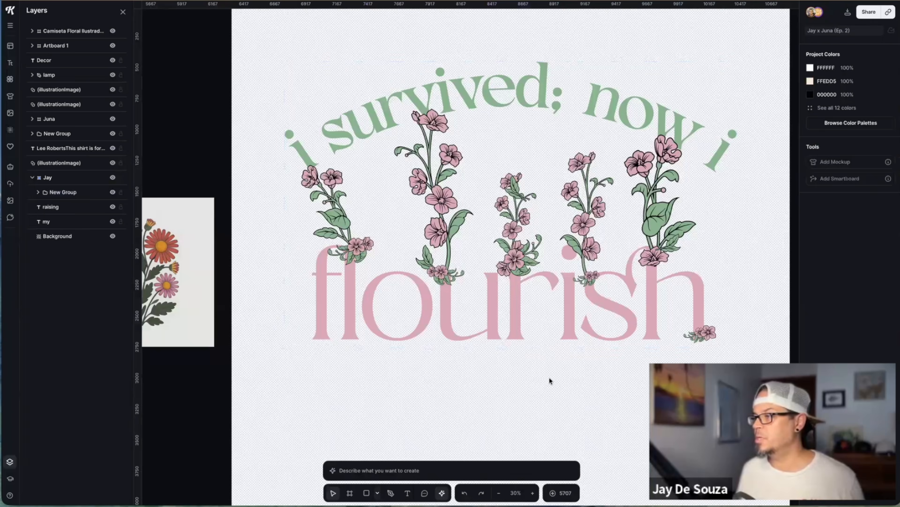
scroll(549, 376, "down", 3)
scroll(506, 280, "down", 3)
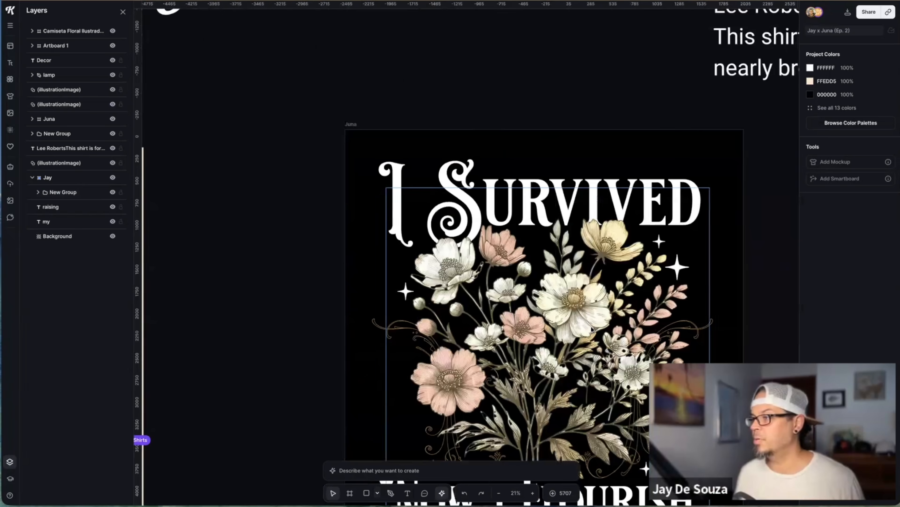
scroll(591, 330, "down", 3)
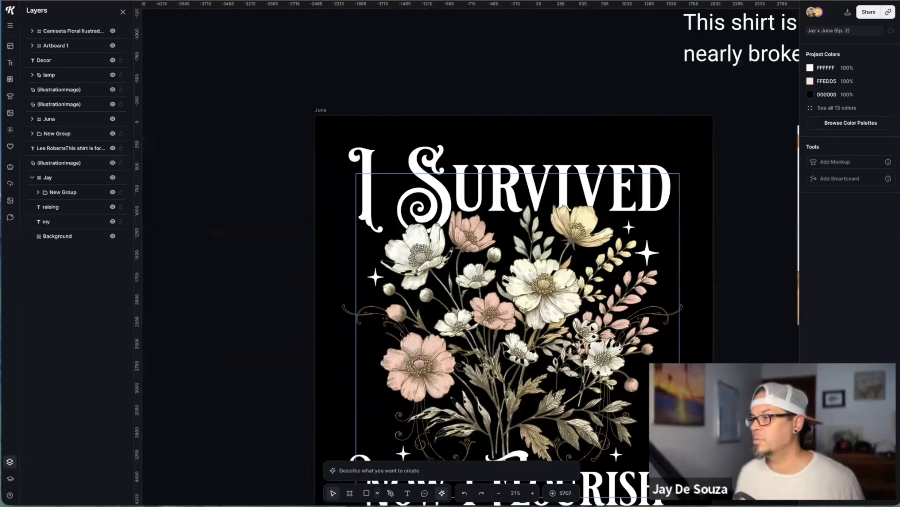
scroll(533, 297, "down", 5)
scroll(534, 297, "right", 4)
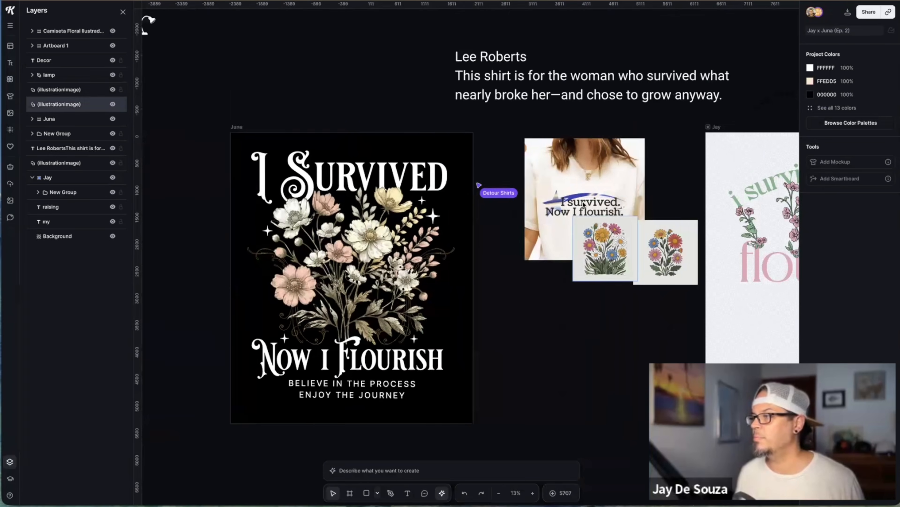
left_click_drag(611, 200, 608, 228)
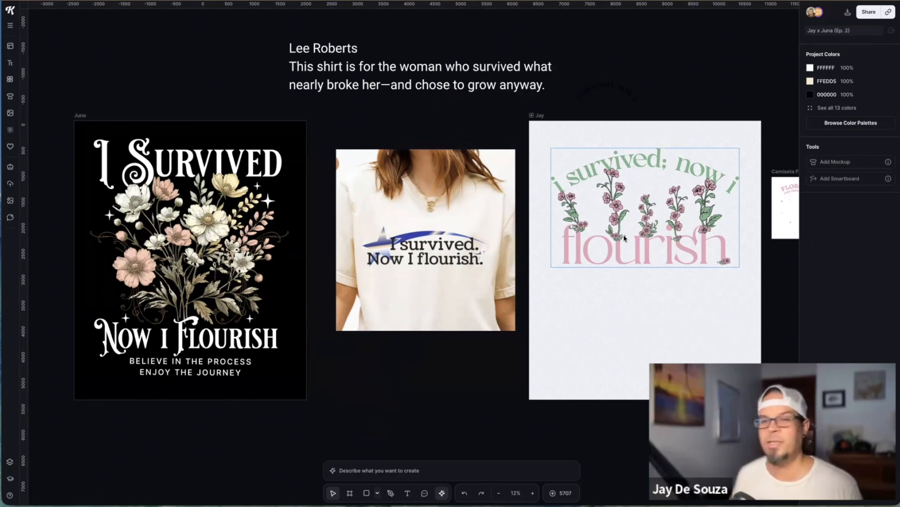
scroll(471, 261, "down", 2)
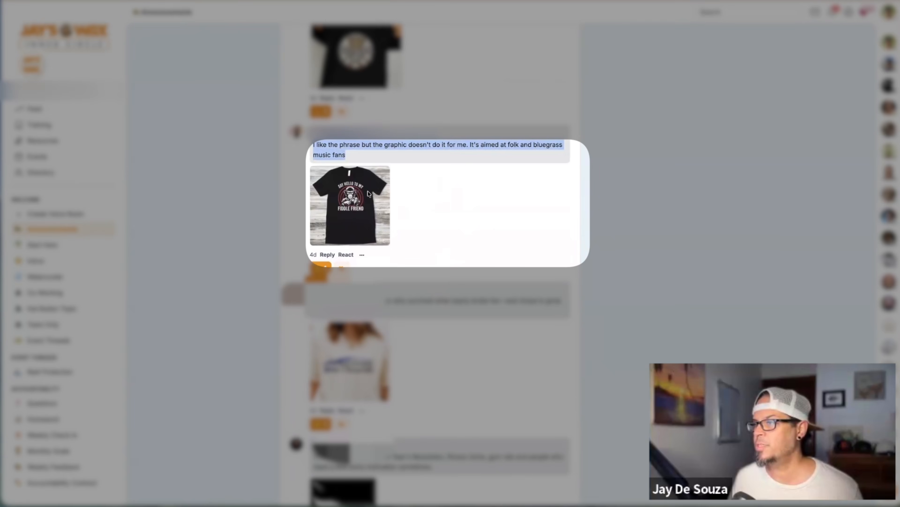
In the community comments, view the "Say Hello to My Fiddle Friend" shirt enlarged and highlight the remark about folk and bluegrass fans
left_click(378, 198)
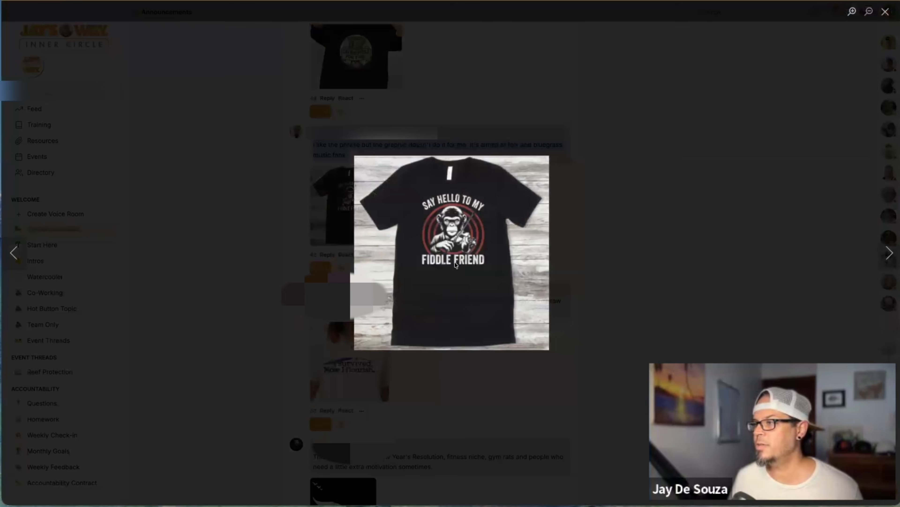
left_click(324, 151)
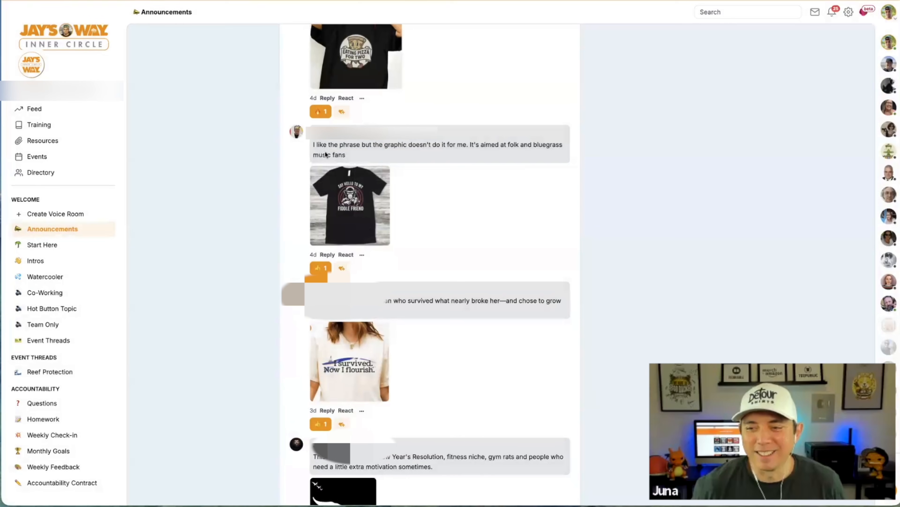
left_click_drag(312, 148, 494, 158)
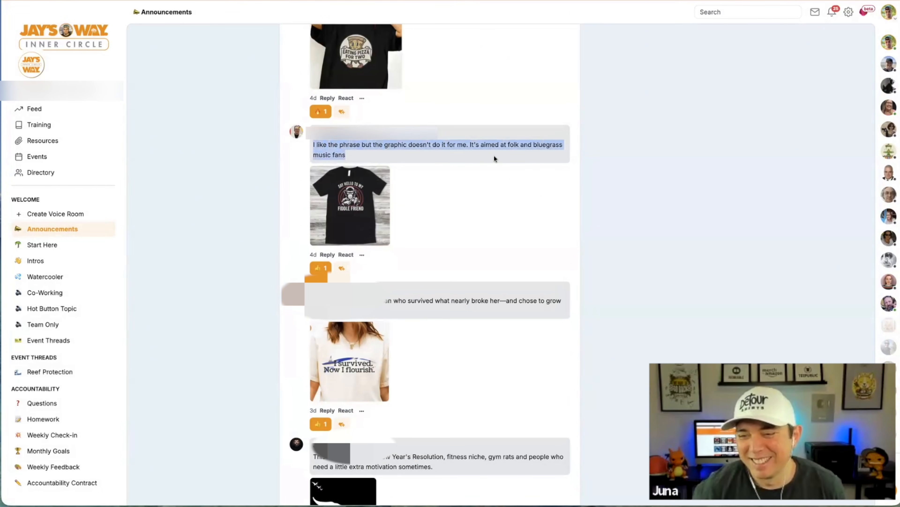
scroll(494, 156, "up", 1)
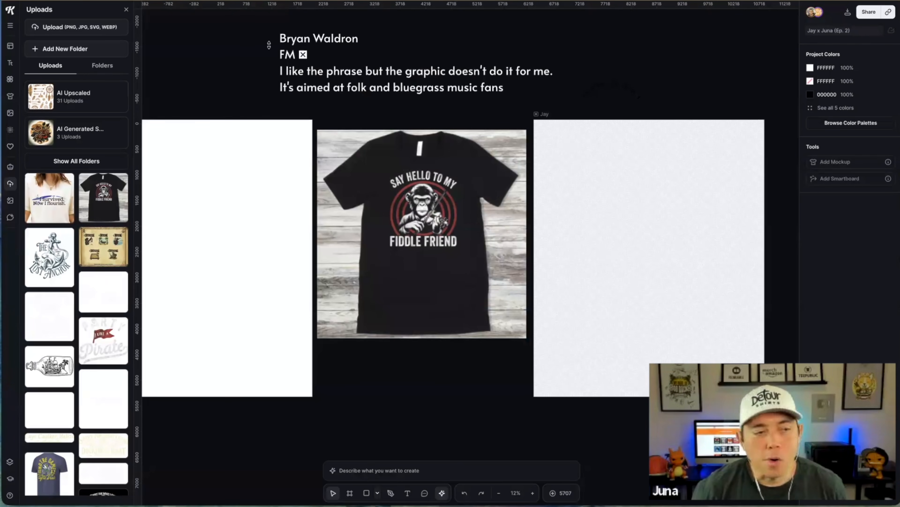
Shift the client's note down closer to the fiddle shirt photo in Kittl and inspect the monkey graphic up close
left_click_drag(356, 83, 358, 93)
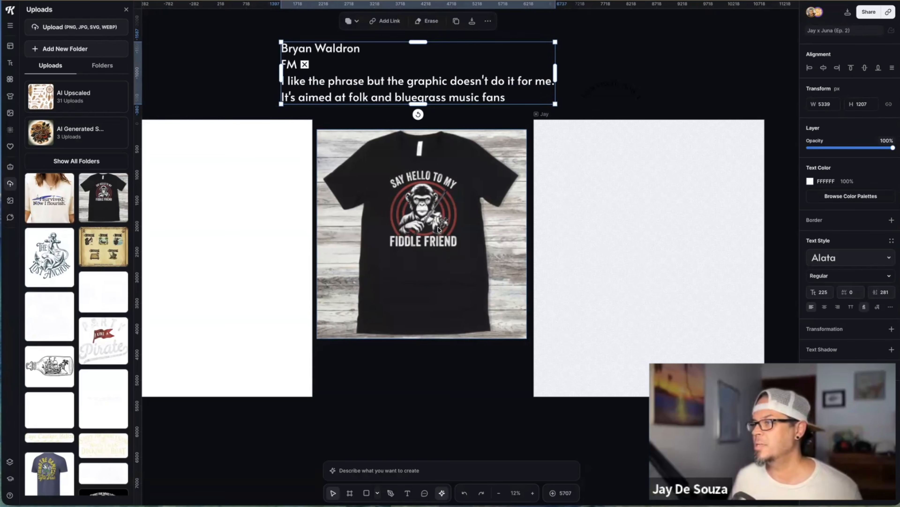
scroll(438, 229, "up", 6)
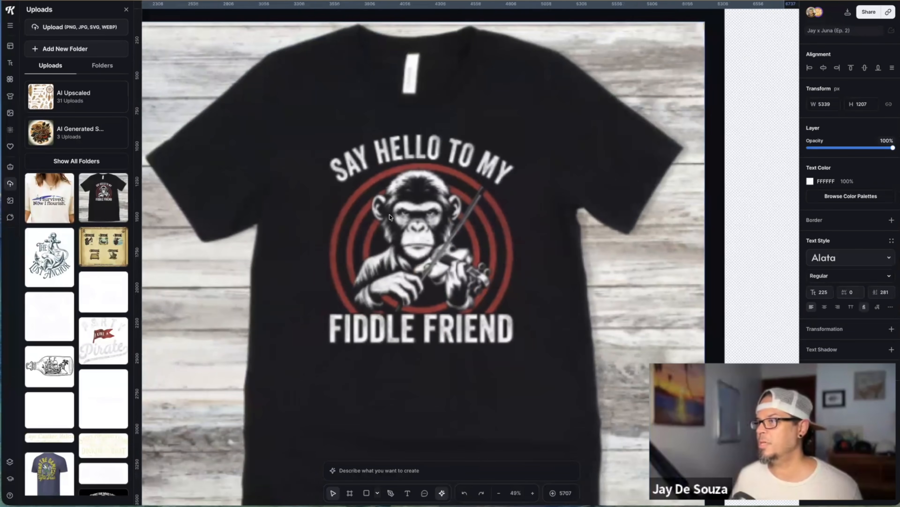
scroll(440, 270, "down", 2)
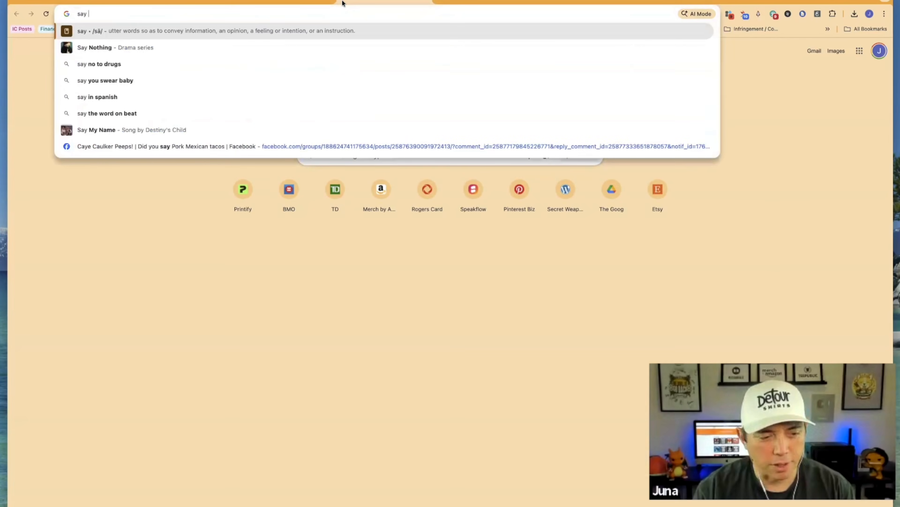
Search Google Images for "say hello to my little friend" and review the fiddle shirt photo in Kittl against that reference
type("hello")
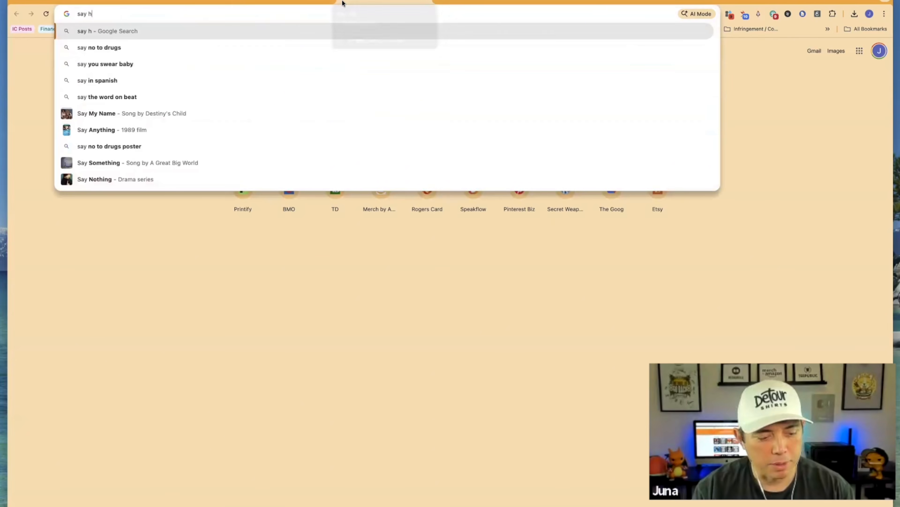
key("Return")
left_click(226, 85)
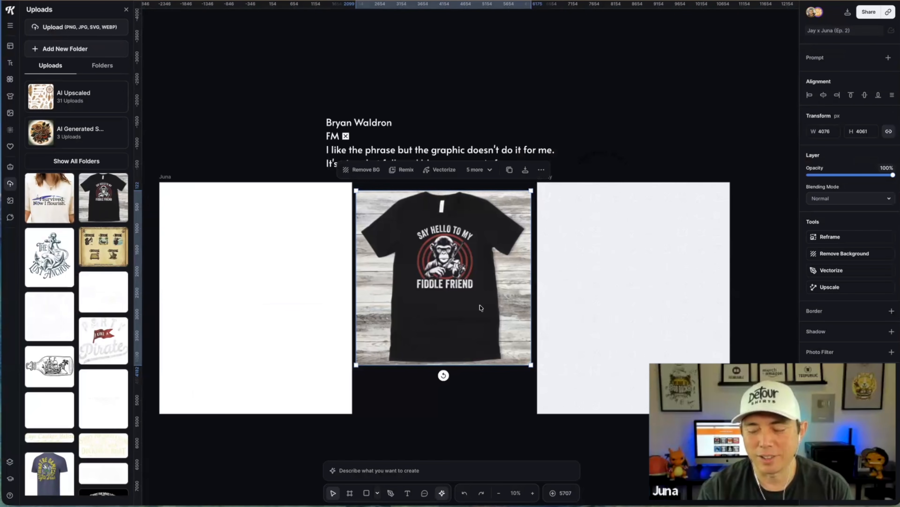
left_click(617, 141)
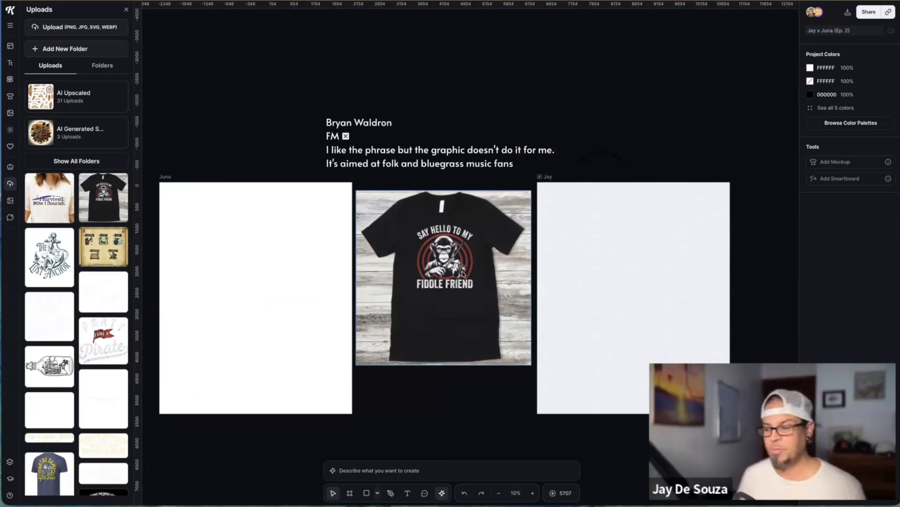
scroll(462, 271, "up", 5)
scroll(462, 271, "down", 4)
left_click(463, 268)
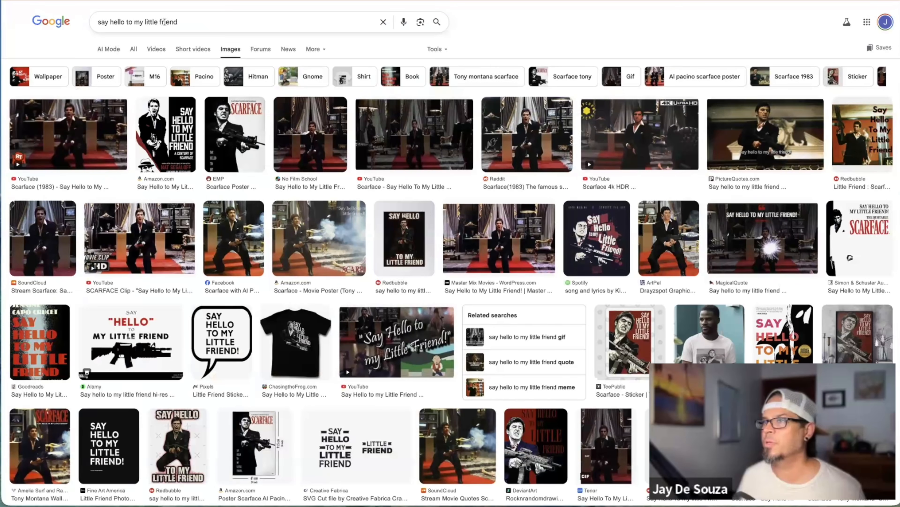
Search Google Images for "monkey on red circle movie logo" and look through the results for a matching graphic
left_click(164, 22)
type("monkey on red circle movie logo")
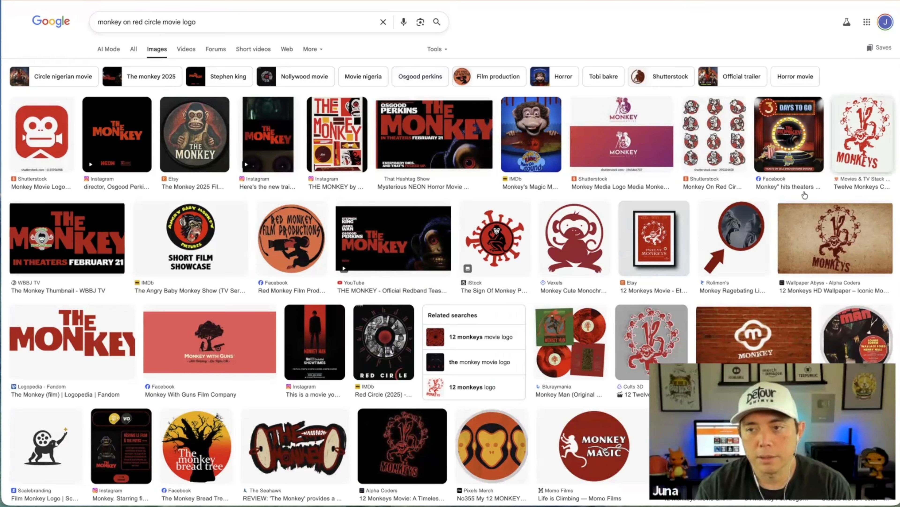
scroll(805, 195, "down", 15)
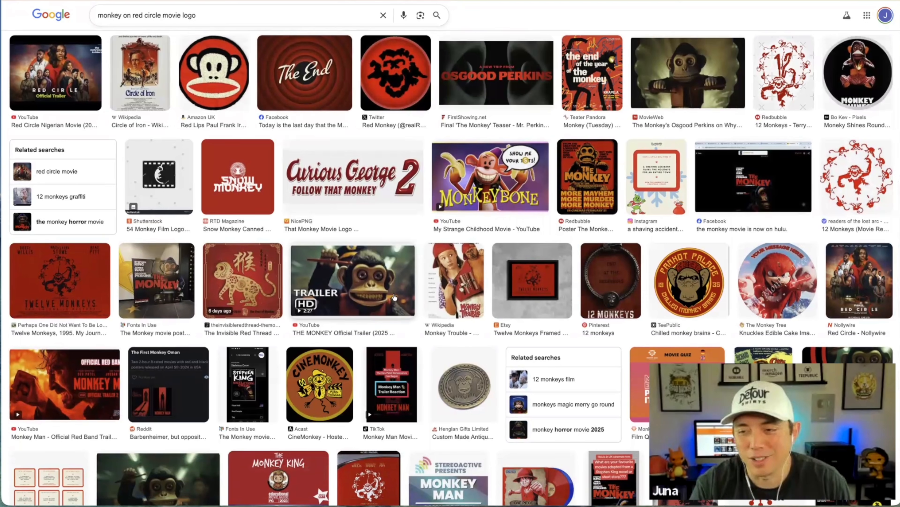
scroll(395, 297, "down", 3)
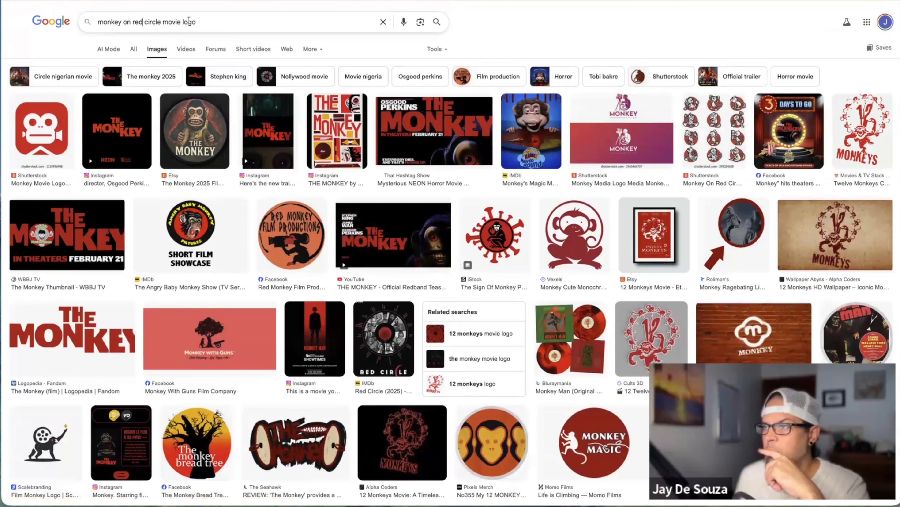
Change the image search to "monkey and red circle movie logo" and re-examine the monkey graphic on the shirt in Kittl
left_click(132, 22)
key("BackSpace")
key("BackSpace")
key("BackSpace")
type("and")
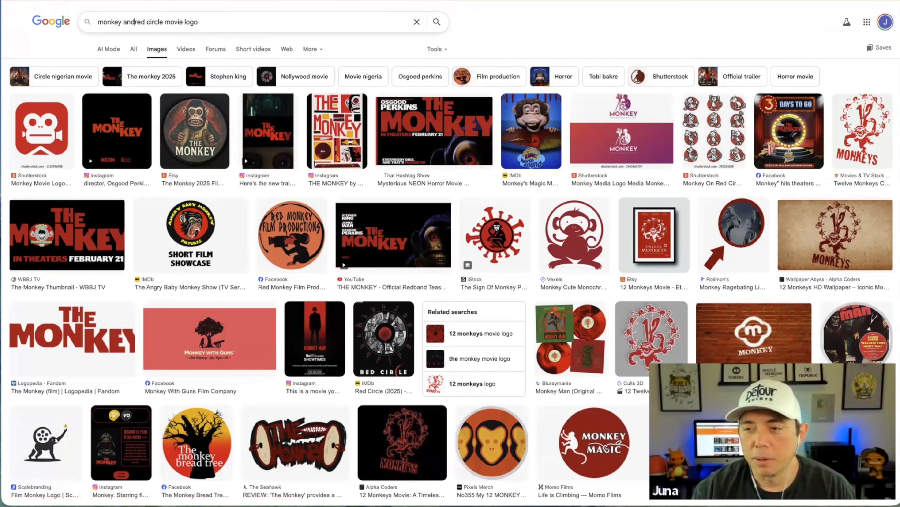
key("Return")
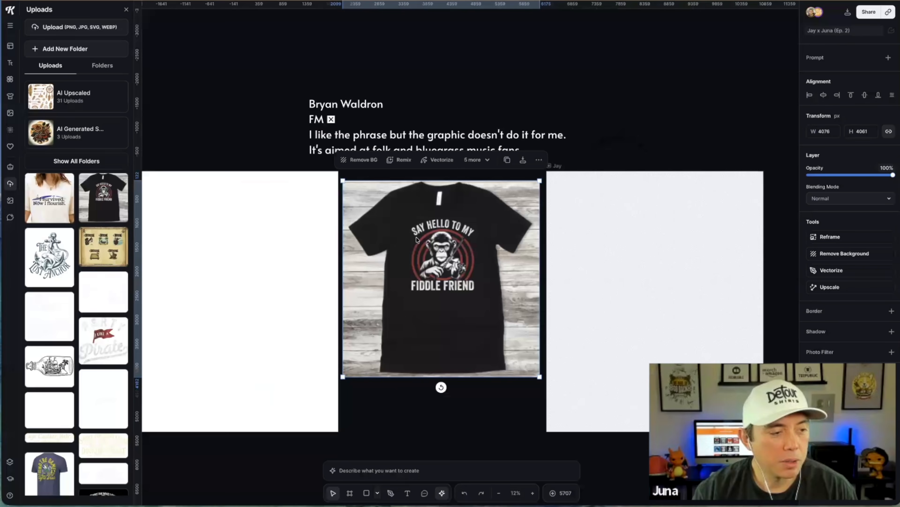
scroll(502, 278, "up", 1)
scroll(502, 276, "up", 3)
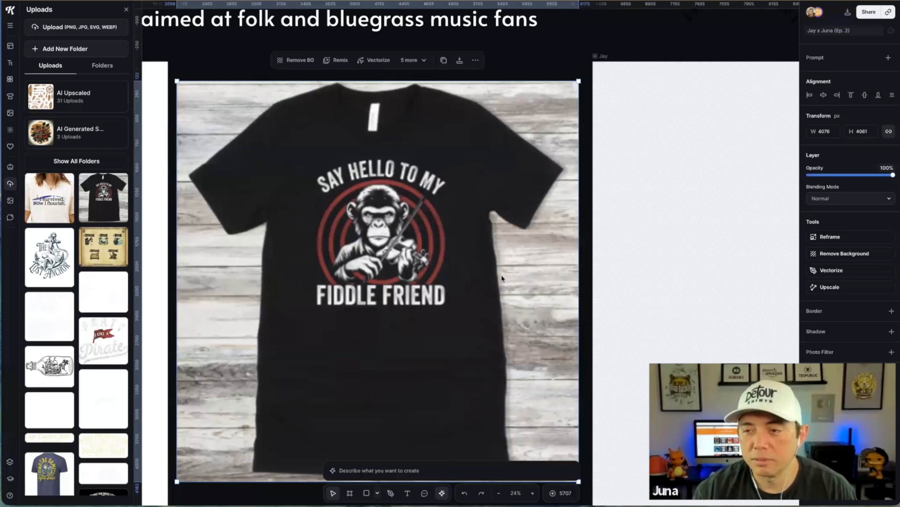
scroll(502, 276, "down", 3)
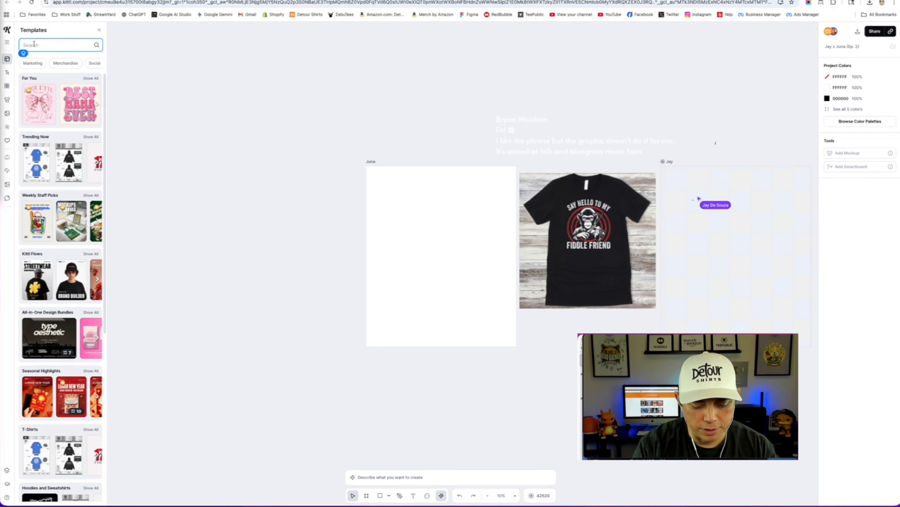
Search the templates for "FIDDLE" and add the Sing Along cowgirl fiddler template to the project
type("FIDDLE")
left_click(37, 61)
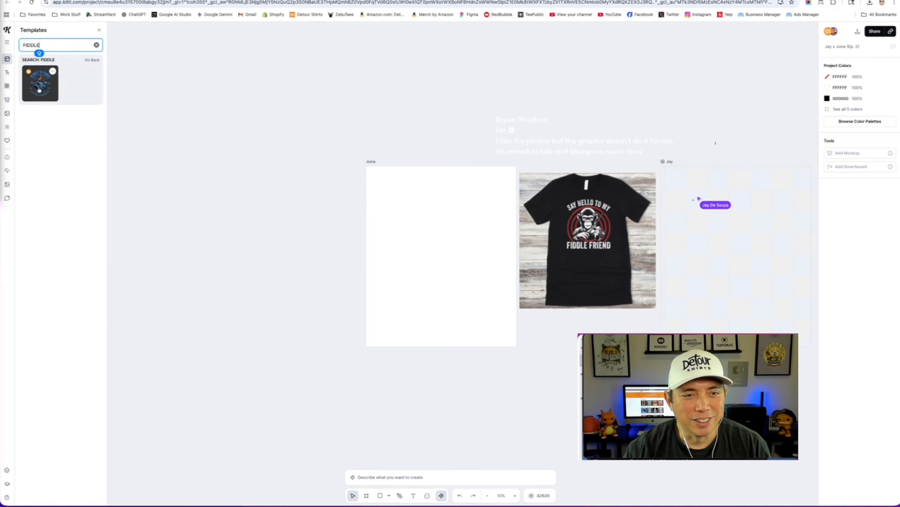
left_click_drag(257, 154, 730, 166)
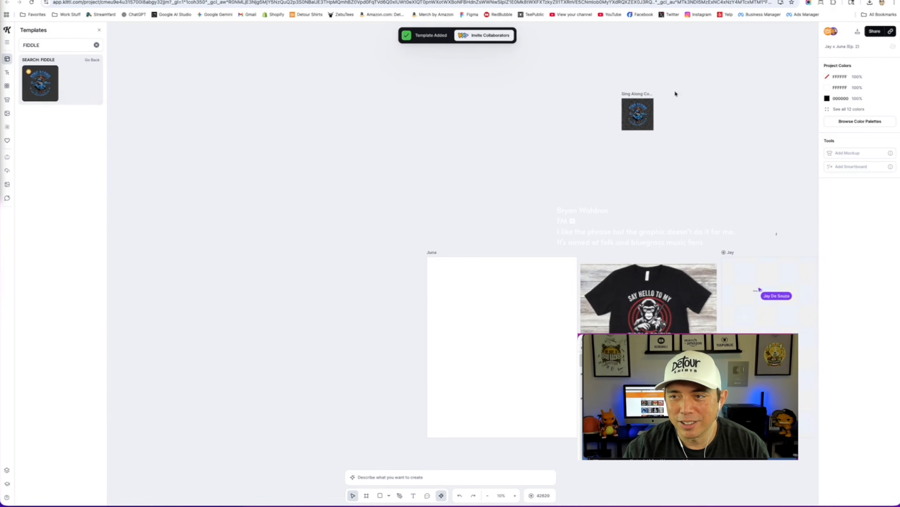
Enlarge the Sing Along cowgirl artboard to nearly the blank artboard's height and place it on the empty canvas beside it
left_click_drag(625, 96, 266, 219)
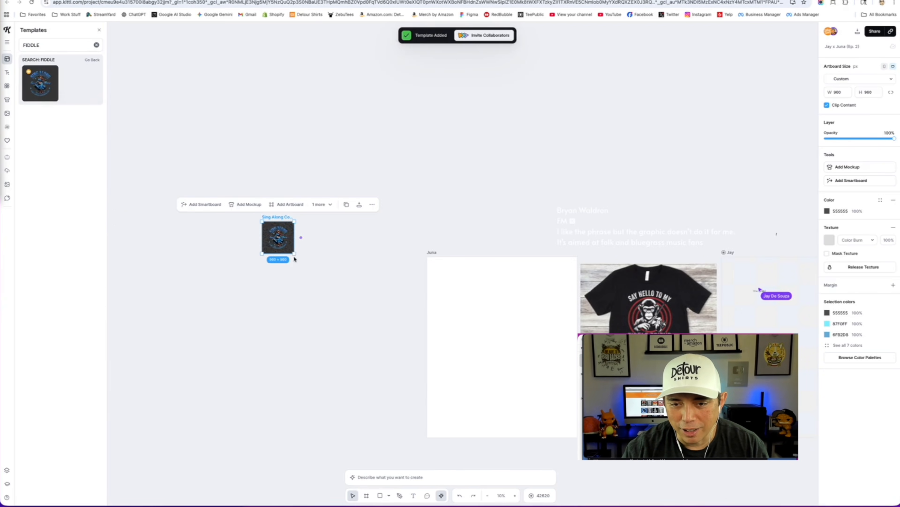
left_click_drag(294, 253, 427, 386)
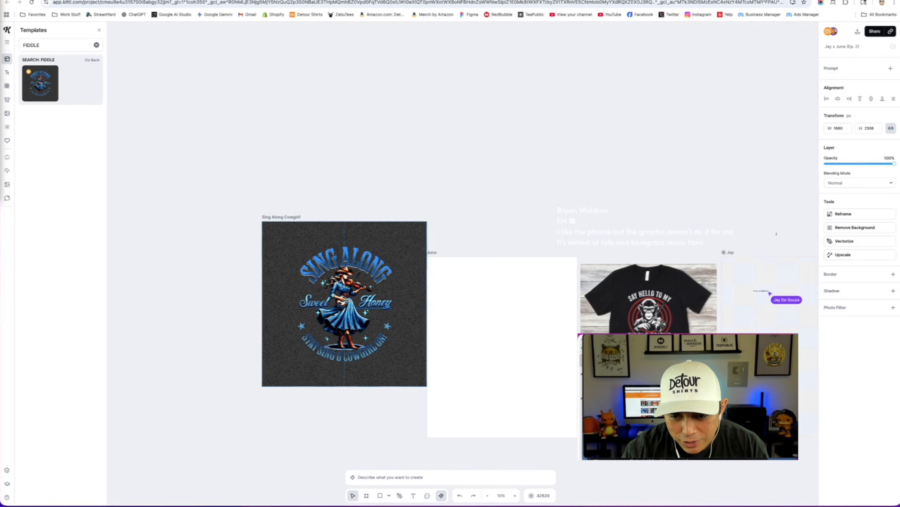
left_click(326, 164)
left_click_drag(295, 220, 224, 264)
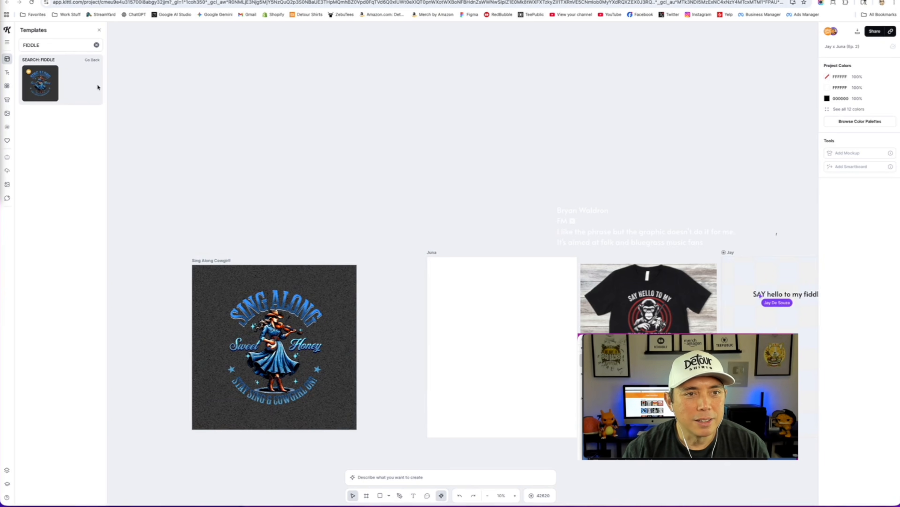
Search the illustrations for "FIDDLE" and look through the violin and banjo graphics
left_click(6, 87)
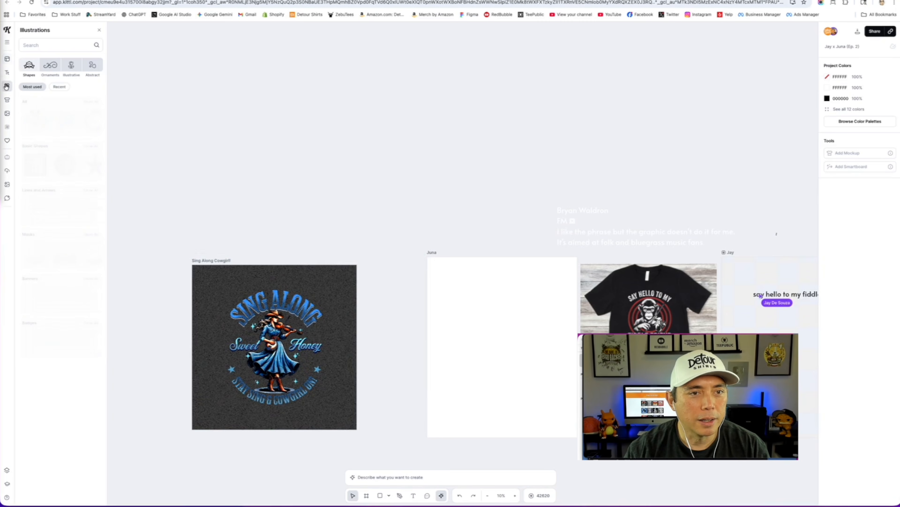
left_click(39, 44)
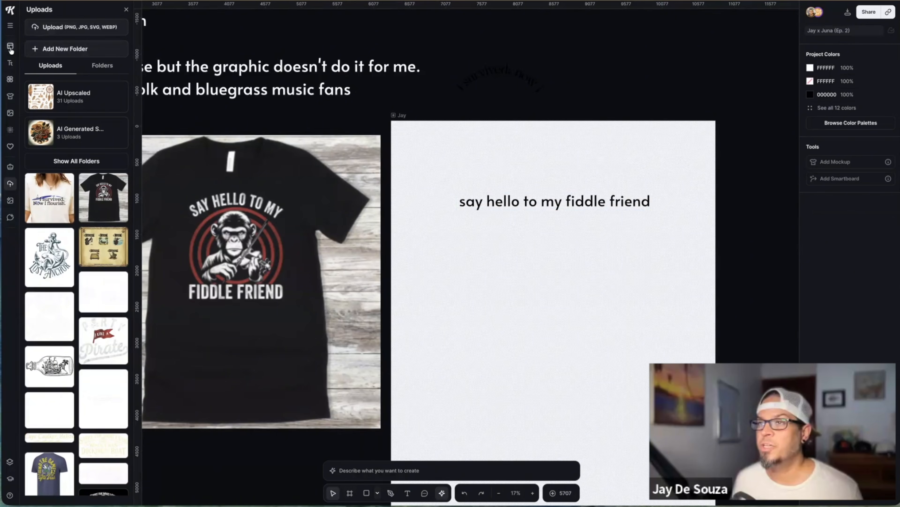
left_click(10, 45)
left_click(40, 29)
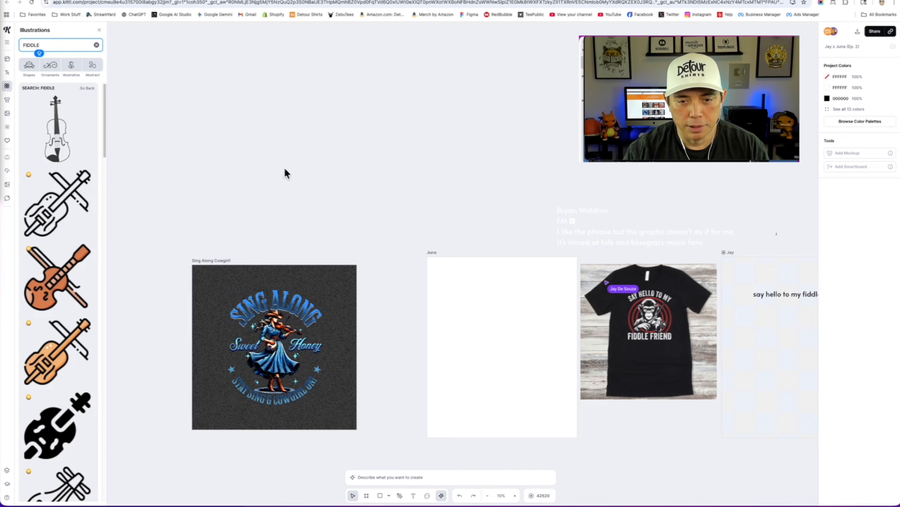
scroll(54, 298, "down", 8)
scroll(54, 298, "down", 15)
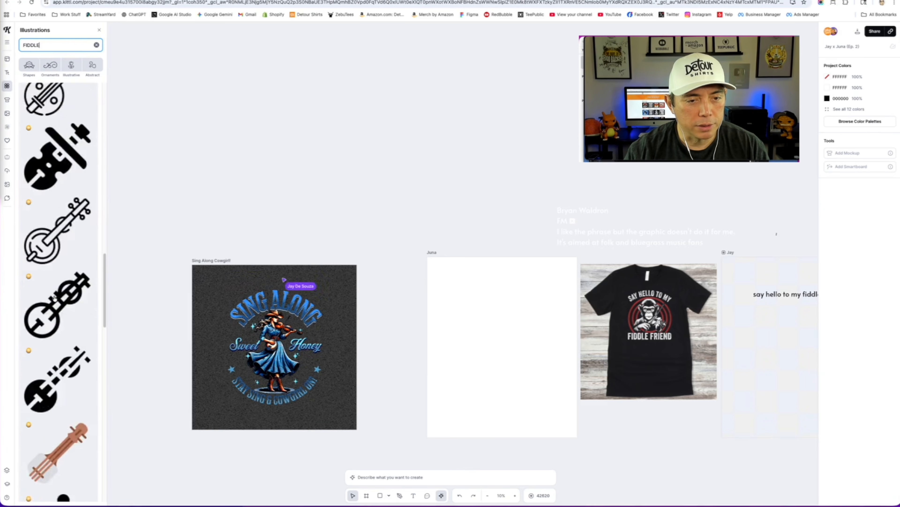
Change the illustration search to "FIDDLER" and run the same search in the templates
left_click(48, 44)
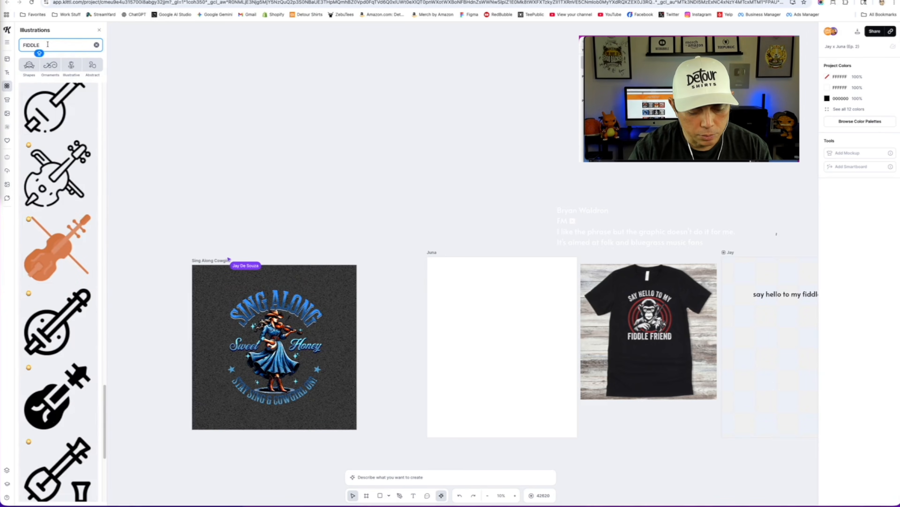
key("Return")
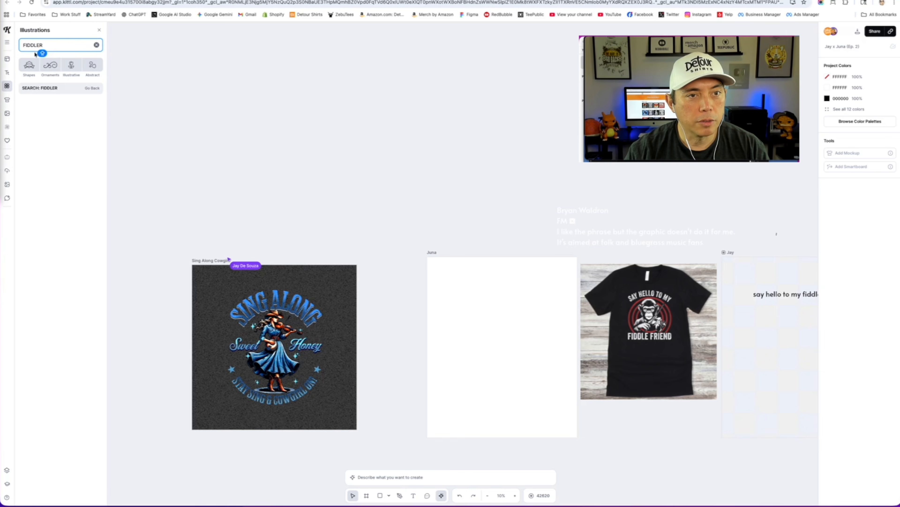
left_click(7, 59)
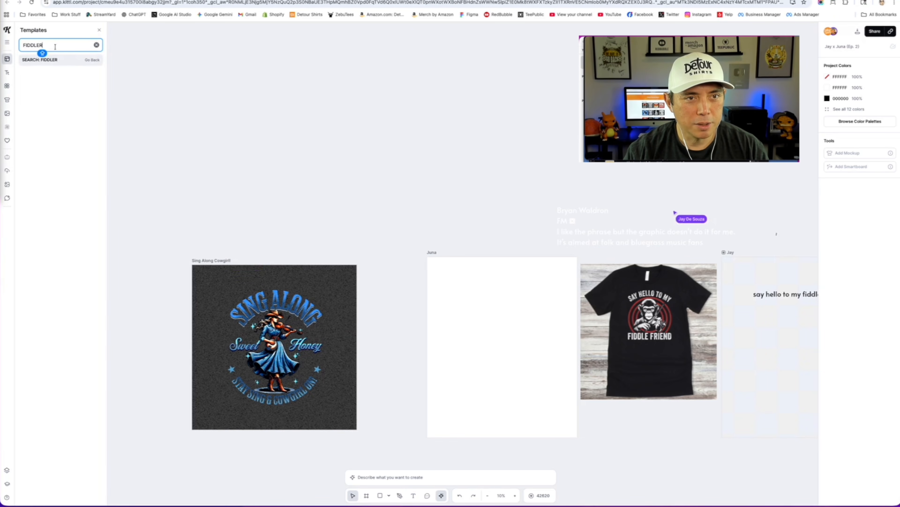
Search the templates for "FOLK TSHIRT" and add the Country Roads cowgirl template above the Sing Along Cowgirl artboard
double_click(33, 45)
key("BackSpace")
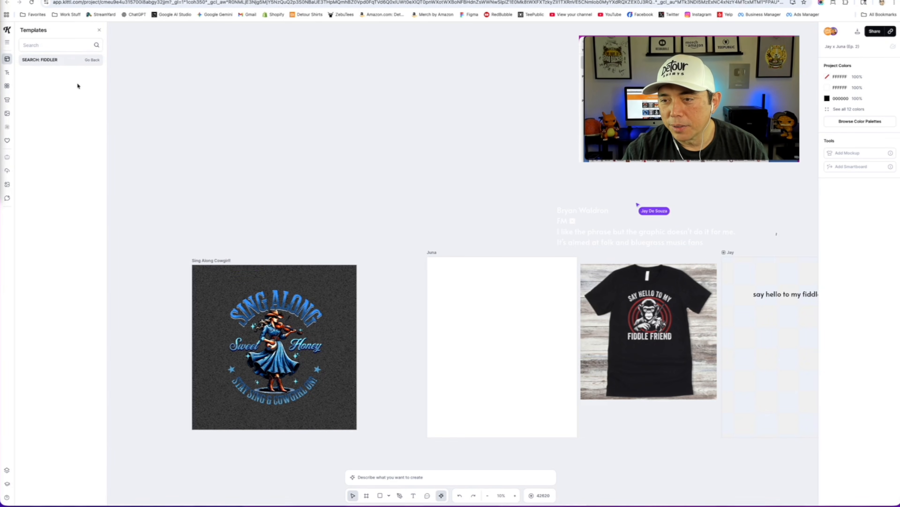
type("FOLK")
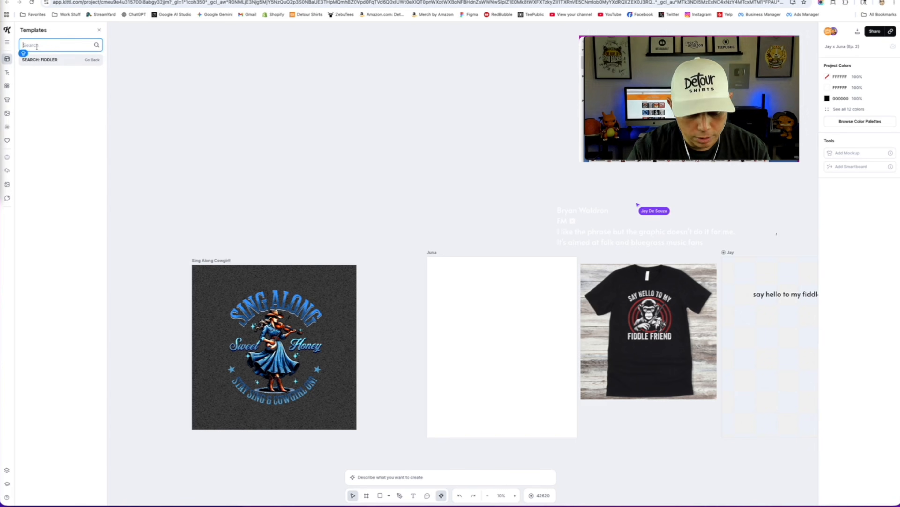
key("Return")
type("TSHIRT")
key("Return")
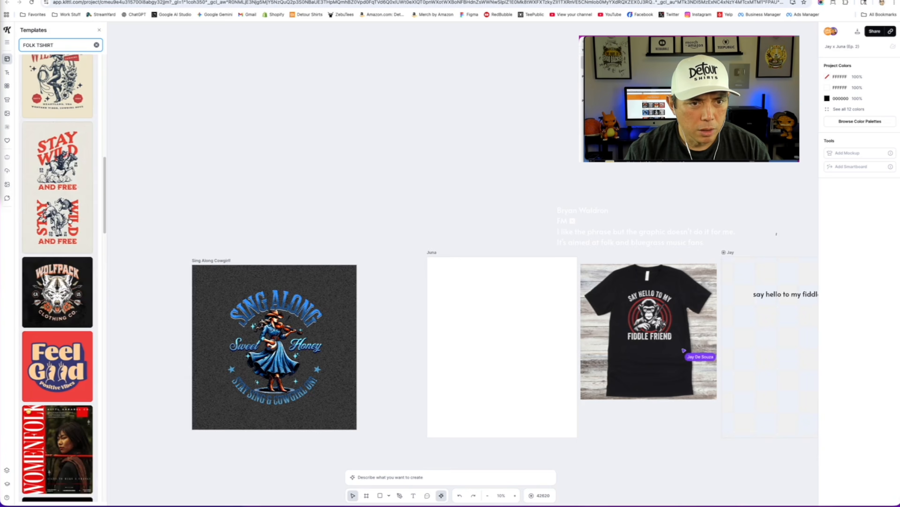
scroll(70, 220, "down", 5)
scroll(70, 220, "down", 10)
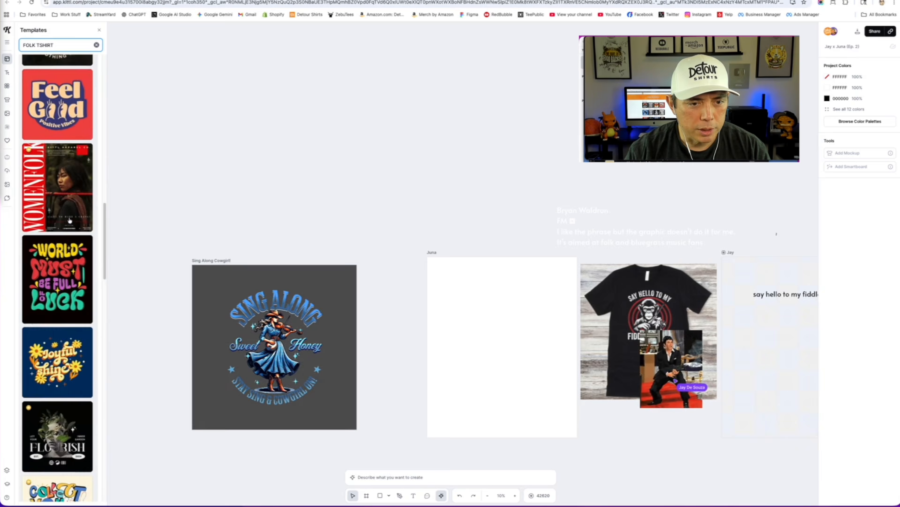
scroll(75, 288, "down", 9)
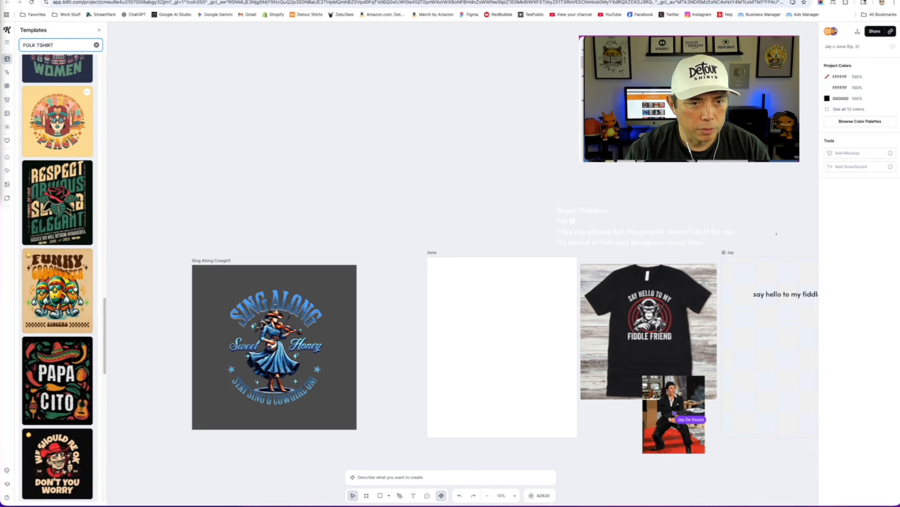
scroll(75, 288, "down", 14)
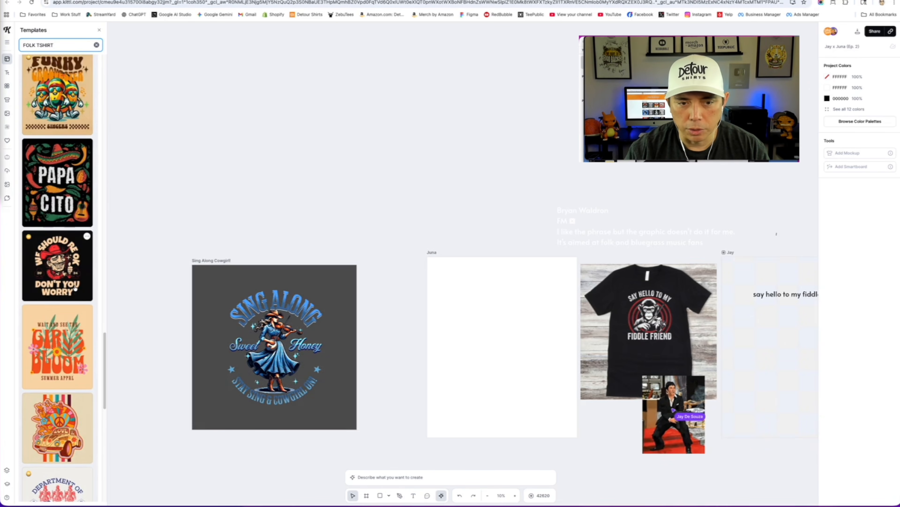
scroll(67, 332, "down", 11)
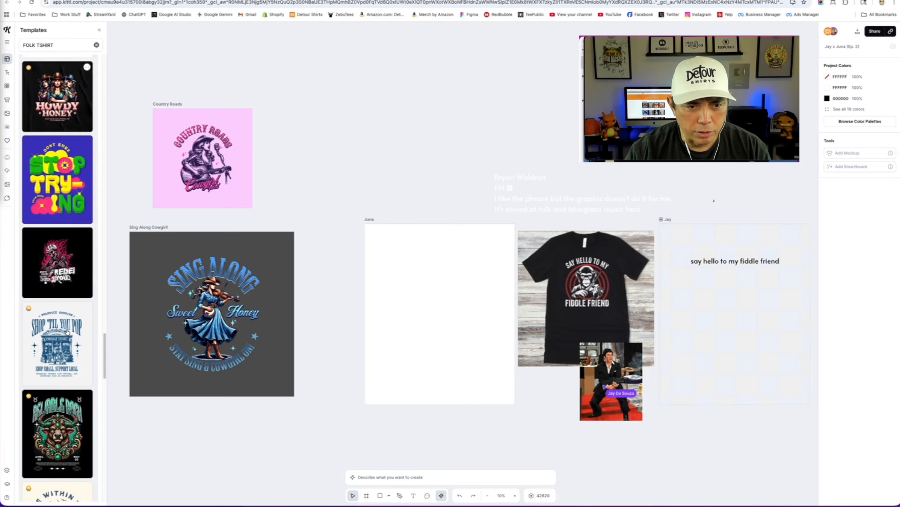
Browse further through the folk T-shirt templates for more designs that suit the fiddle theme
scroll(67, 328, "down", 1)
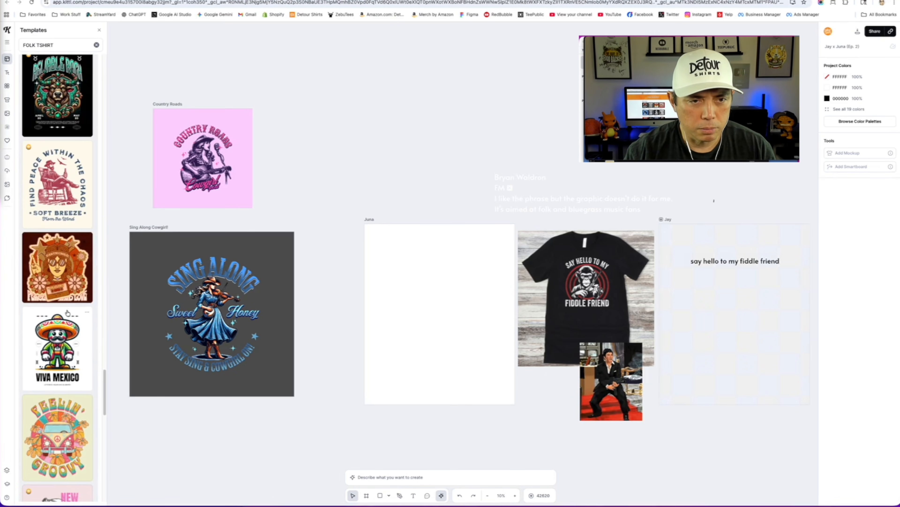
scroll(60, 337, "down", 15)
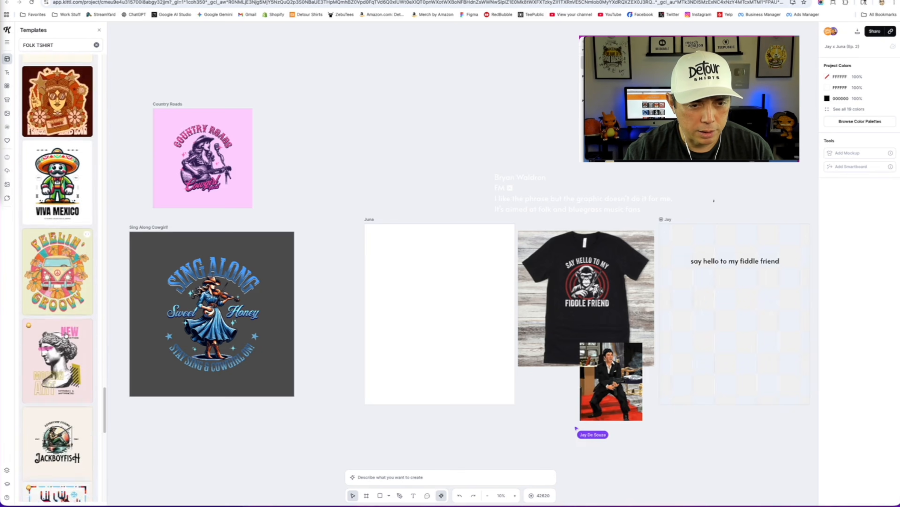
scroll(56, 359, "down", 5)
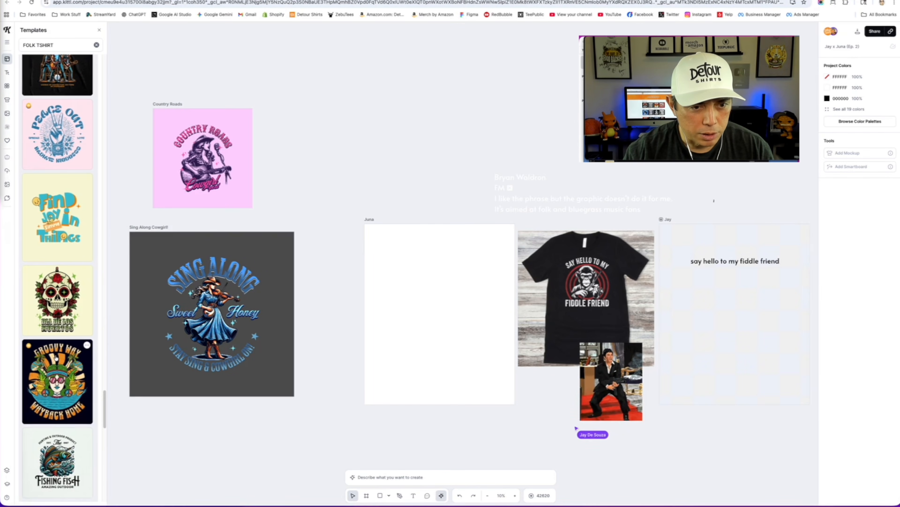
scroll(56, 359, "down", 5)
Search Google Images in a new browser tab for "FOLK & BLUEGRASS FIDDLE SHIRT" and examine the existing shirt designs
key("super+t")
type("folk ")
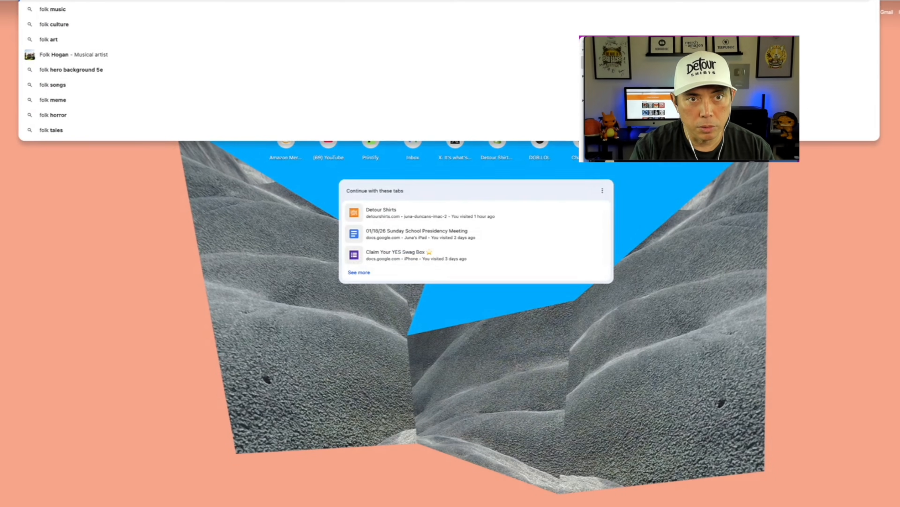
type("bluegrass")
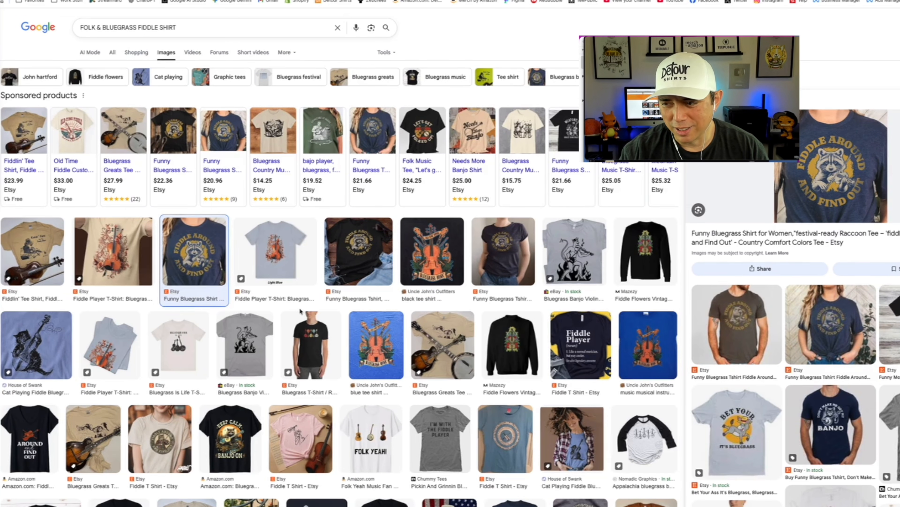
scroll(299, 311, "down", 3)
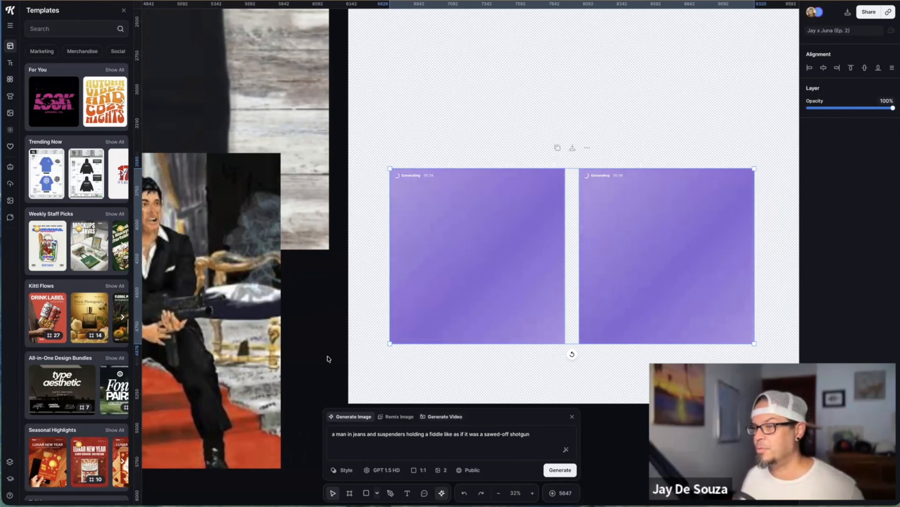
Compare the generated pictures of a man aiming a fiddle with the movie still and delete the one with the brimmed hat
scroll(328, 356, "left", 5)
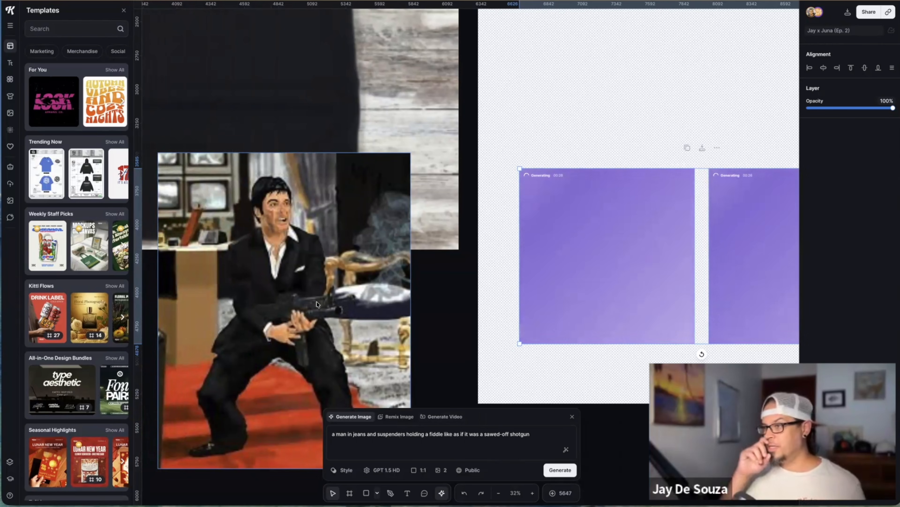
scroll(412, 279, "down", 5)
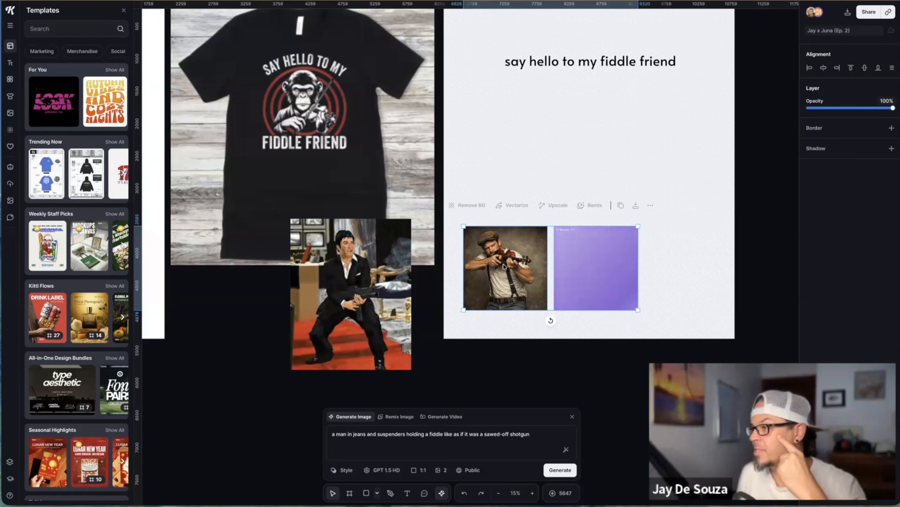
scroll(505, 267, "up", 5)
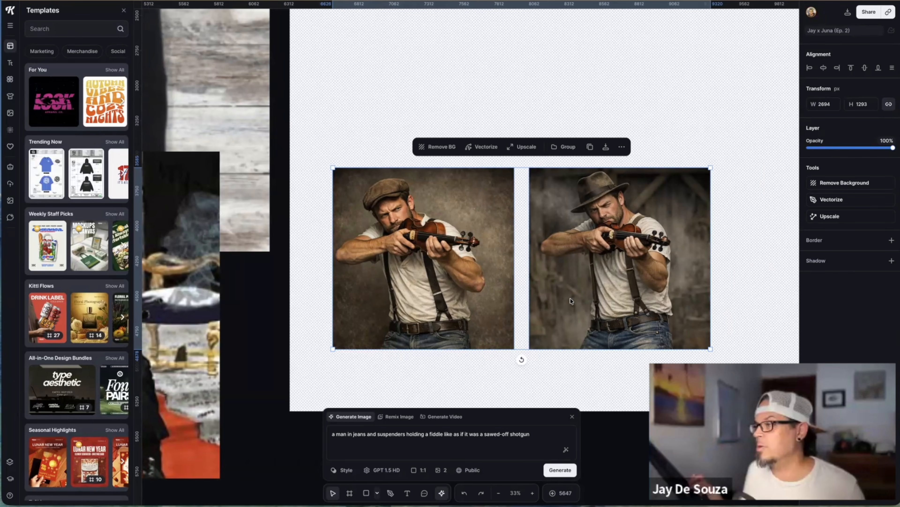
scroll(518, 309, "down", 5)
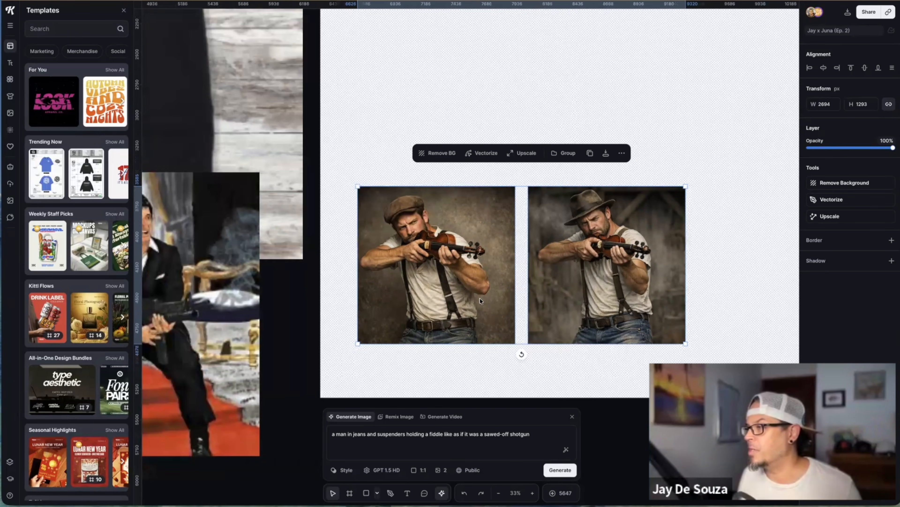
left_click(685, 341)
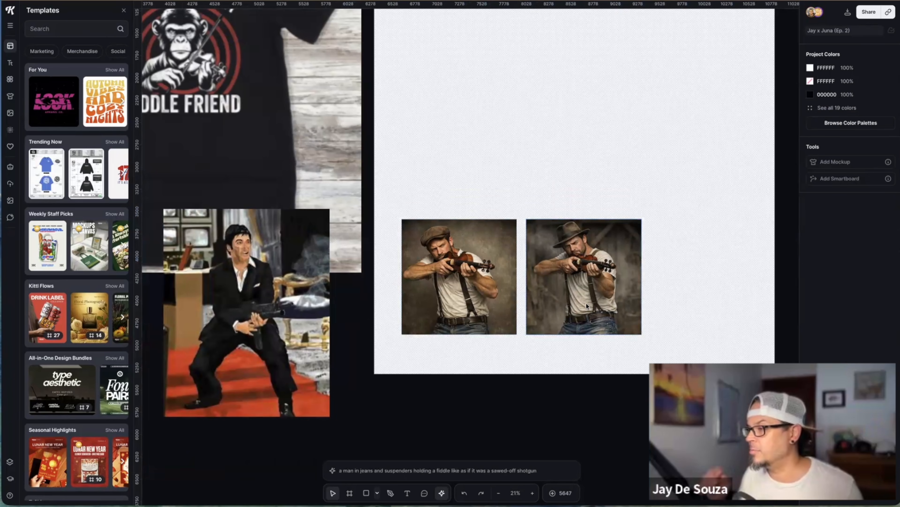
left_click(604, 288)
key("Delete")
Set up an AI image remix with the flat-cap fiddler picture on the canvas as its source
left_click(453, 295)
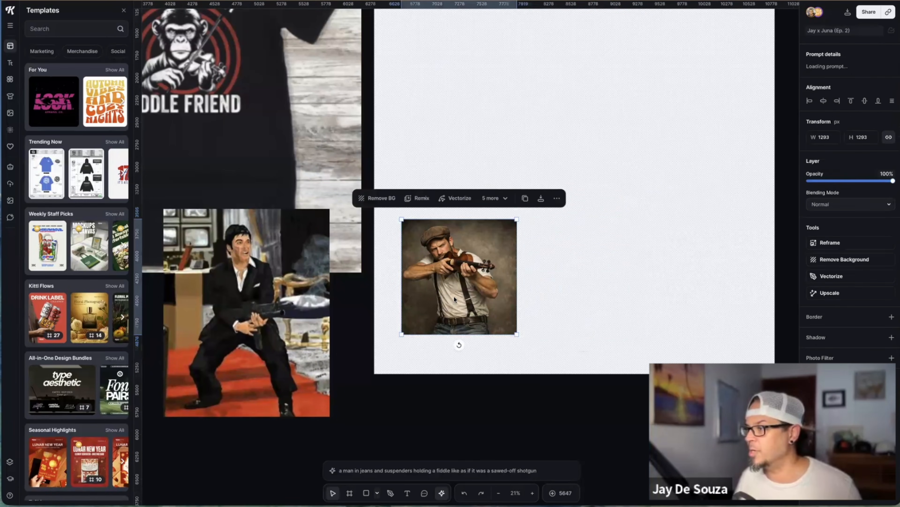
scroll(453, 296, "up", 5)
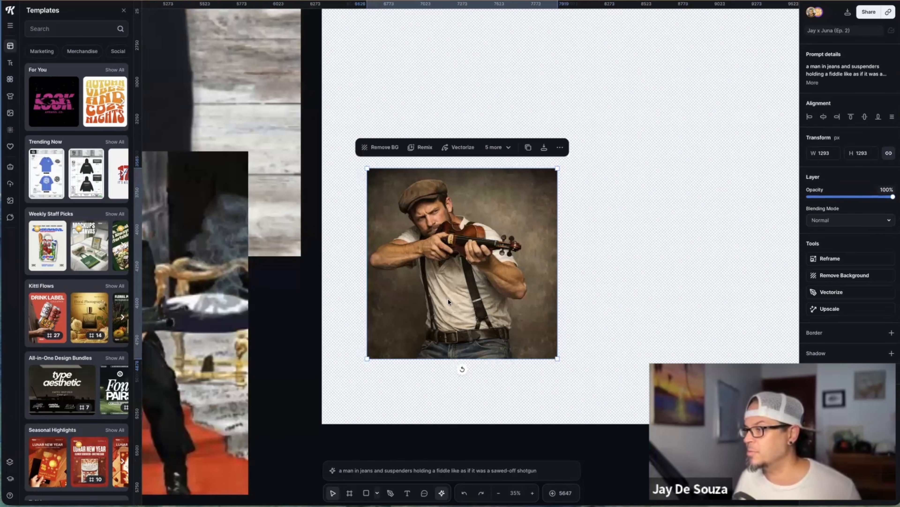
left_click(452, 469)
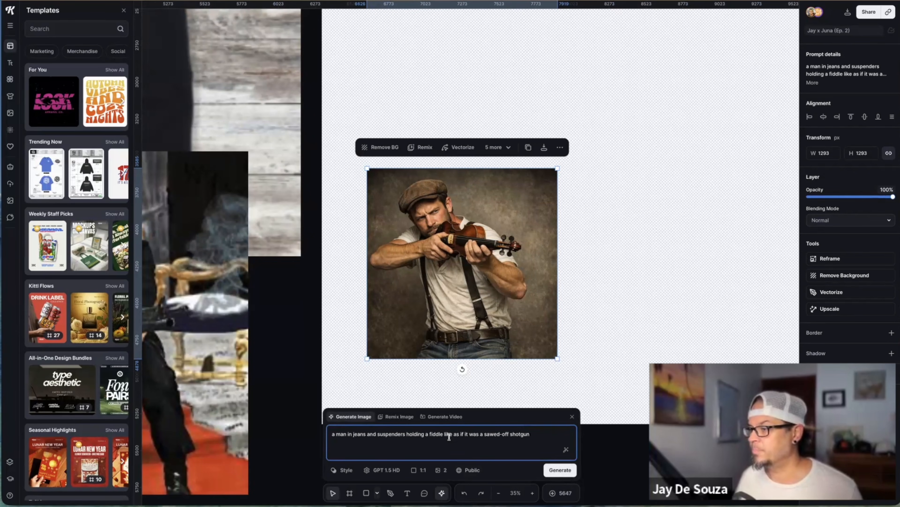
left_click(396, 416)
left_click(601, 239)
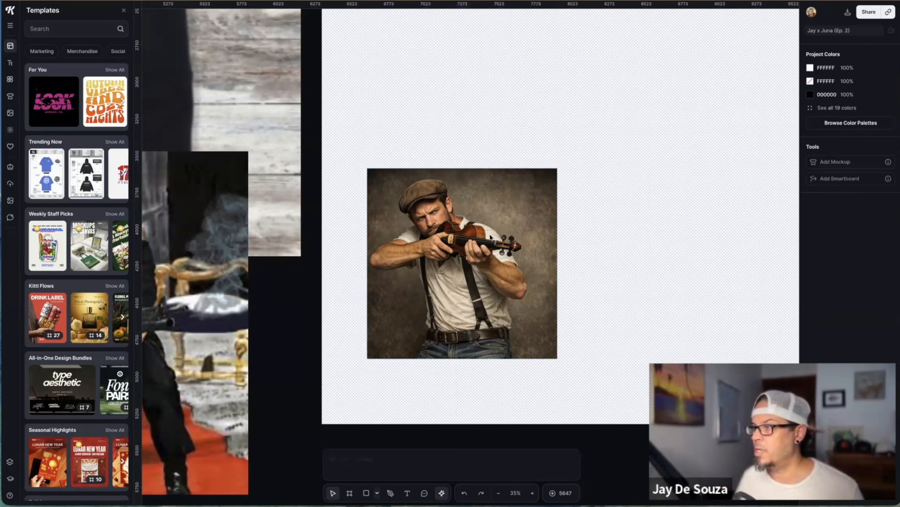
left_click(489, 234)
left_click(404, 476)
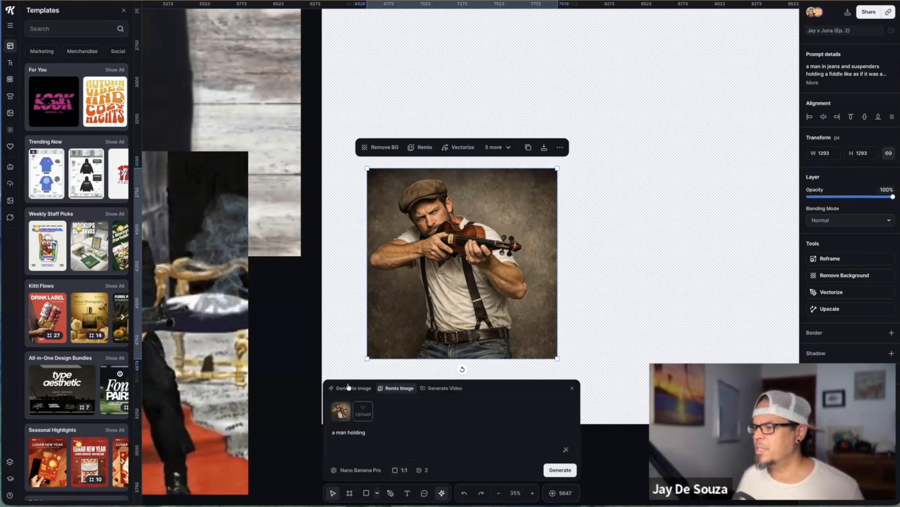
left_click(593, 230)
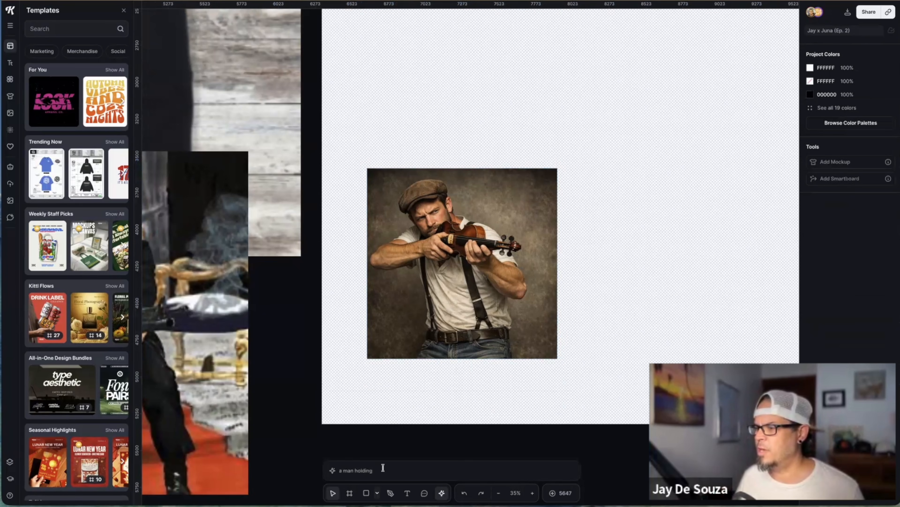
left_click(386, 475)
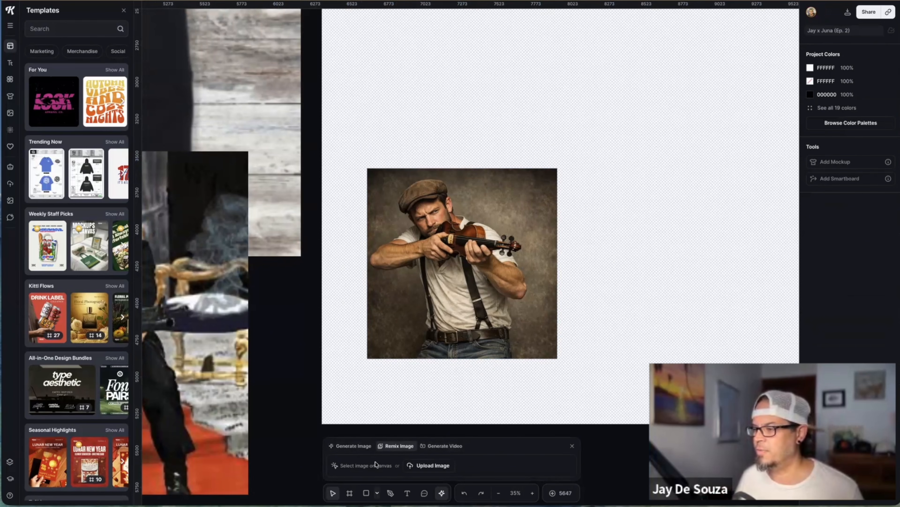
left_click(481, 255)
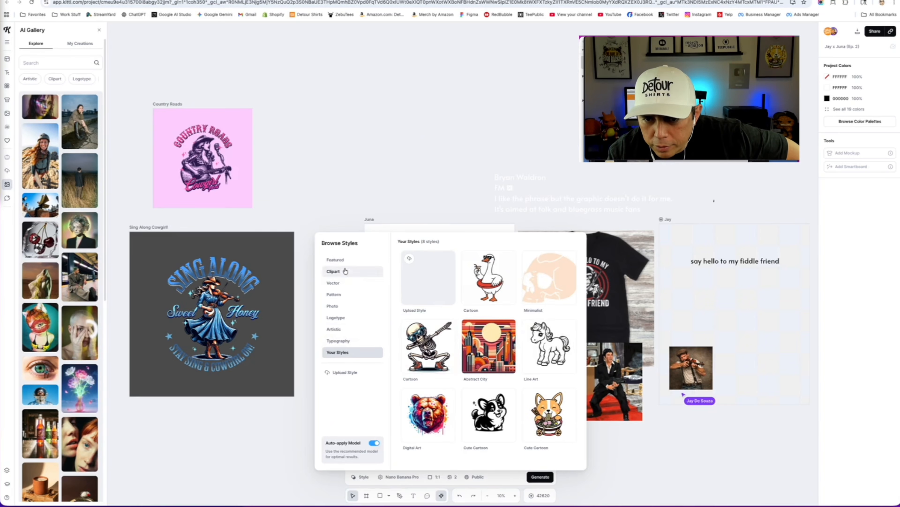
Browse the featured AI image styles for one that suits the fiddler graphic
left_click(339, 261)
scroll(458, 359, "down", 10)
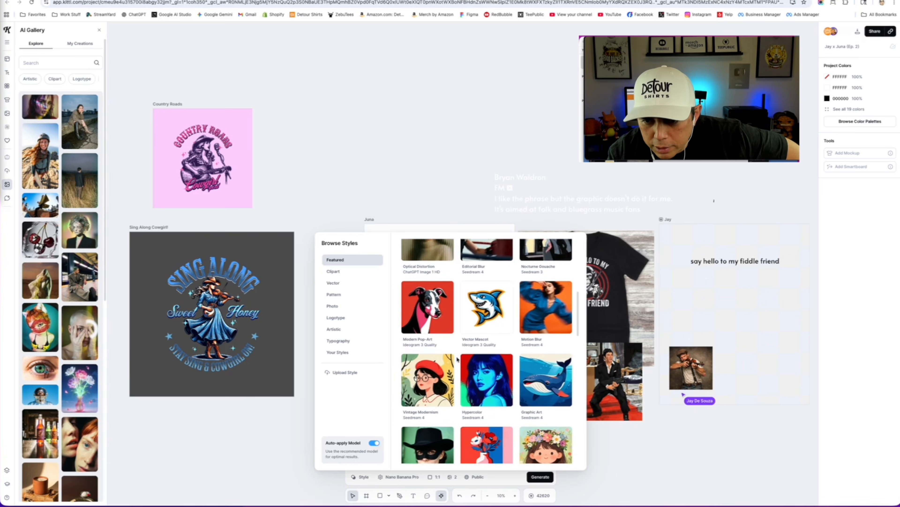
scroll(457, 359, "down", 3)
scroll(458, 359, "down", 2)
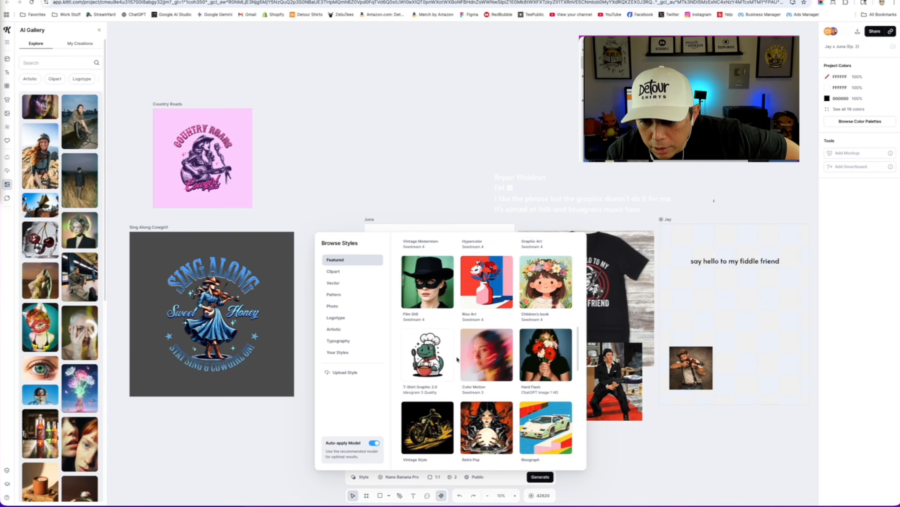
scroll(457, 359, "down", 3)
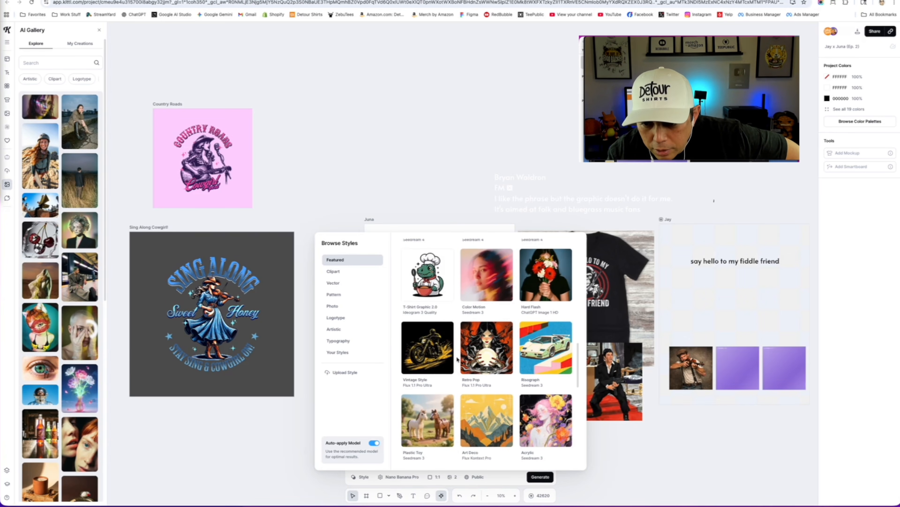
scroll(457, 359, "down", 10)
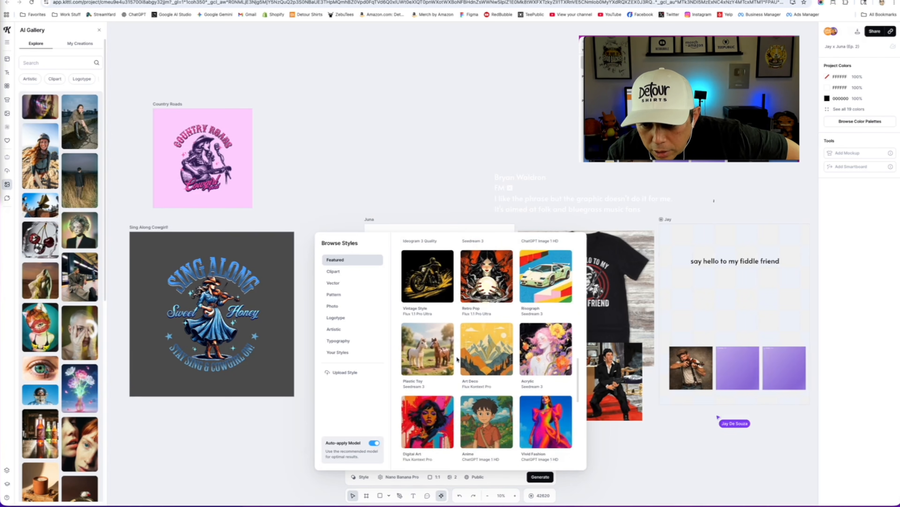
scroll(457, 359, "down", 10)
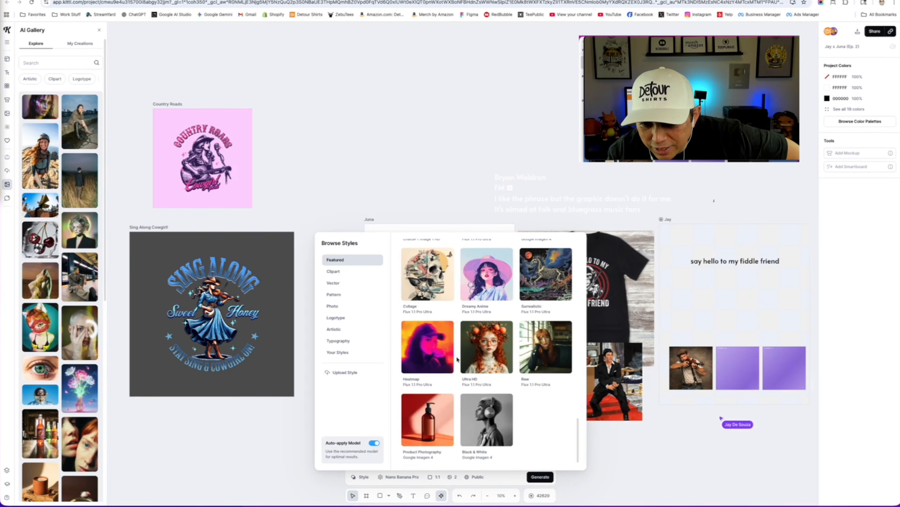
scroll(458, 359, "down", 5)
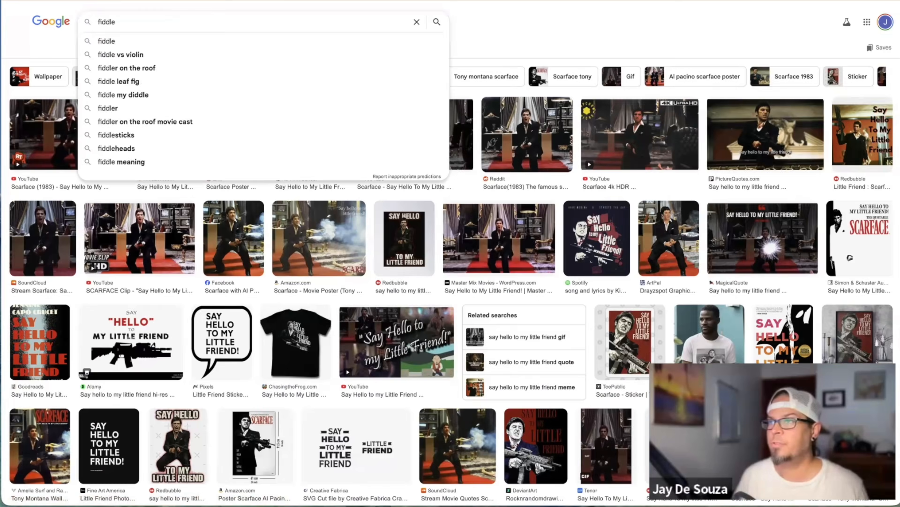
Search Google Images for "fiddle"
key("Return")
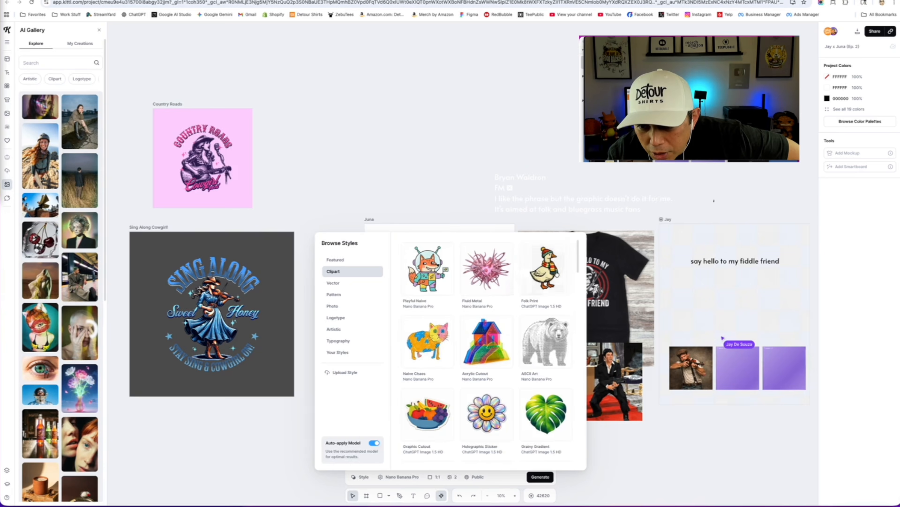
Set the image count to 4 and generate the old school 70s gangsta playing a fiddle
key("Escape")
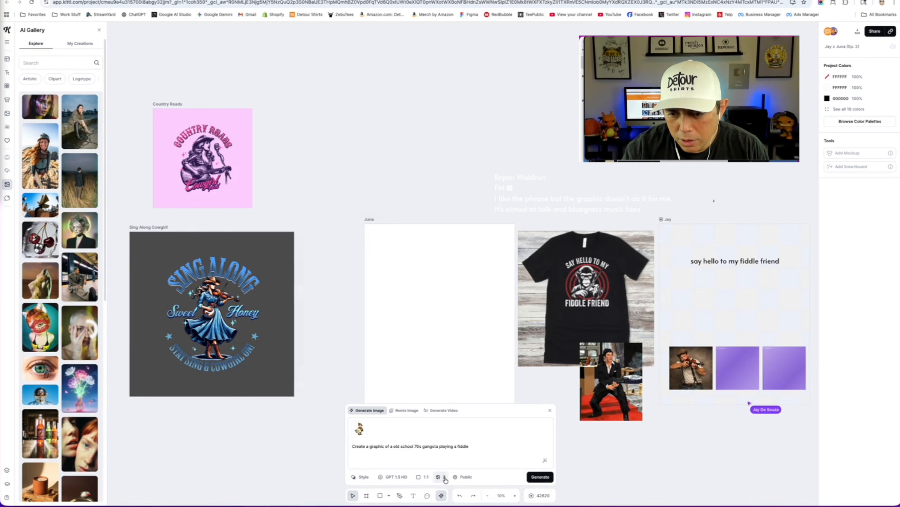
left_click(441, 478)
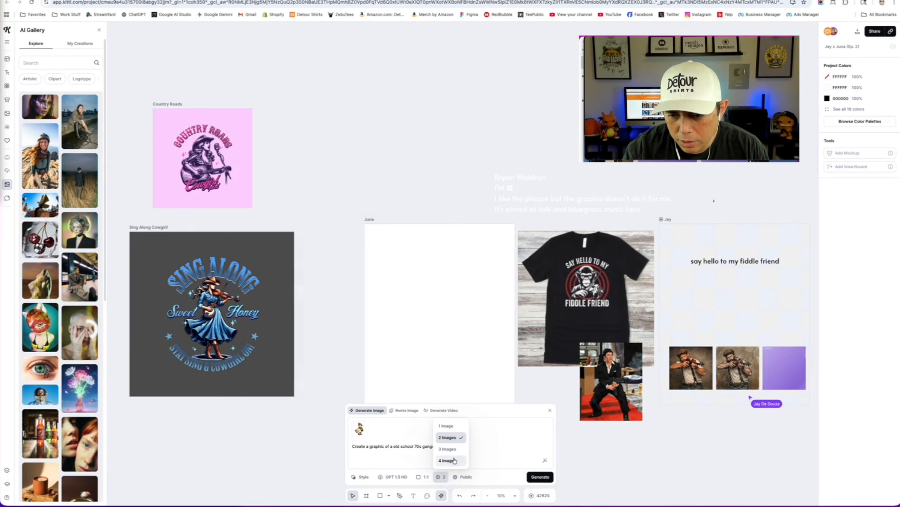
left_click(447, 460)
left_click(540, 476)
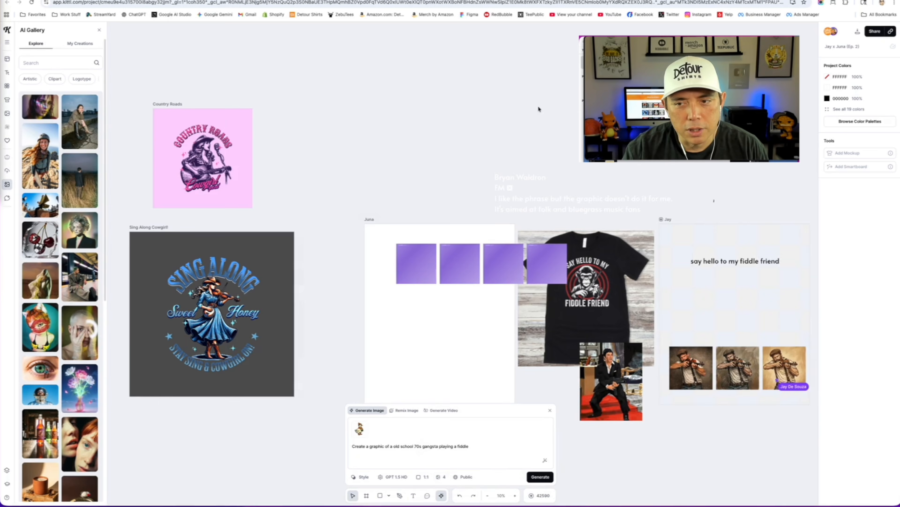
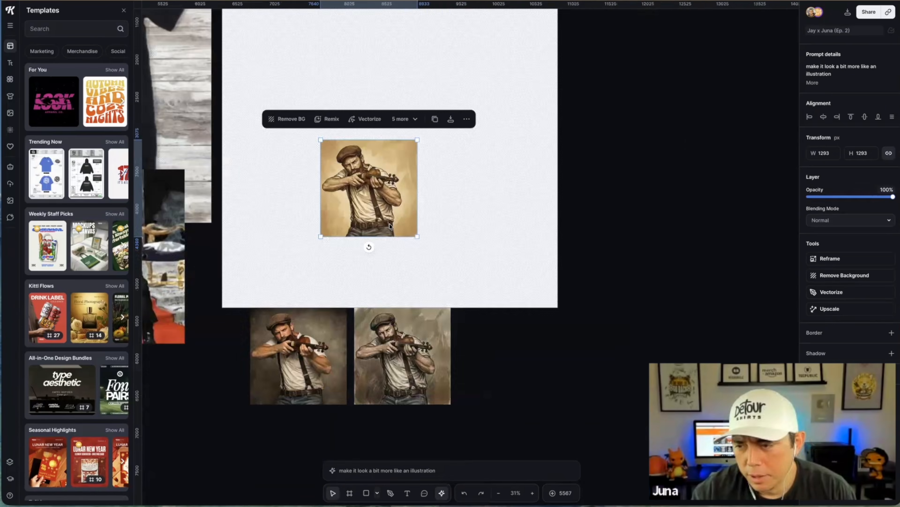
Duplicate the sepia flat-cap fiddler illustration and place the copy off the artboard's lower right corner
scroll(389, 222, "down", 5)
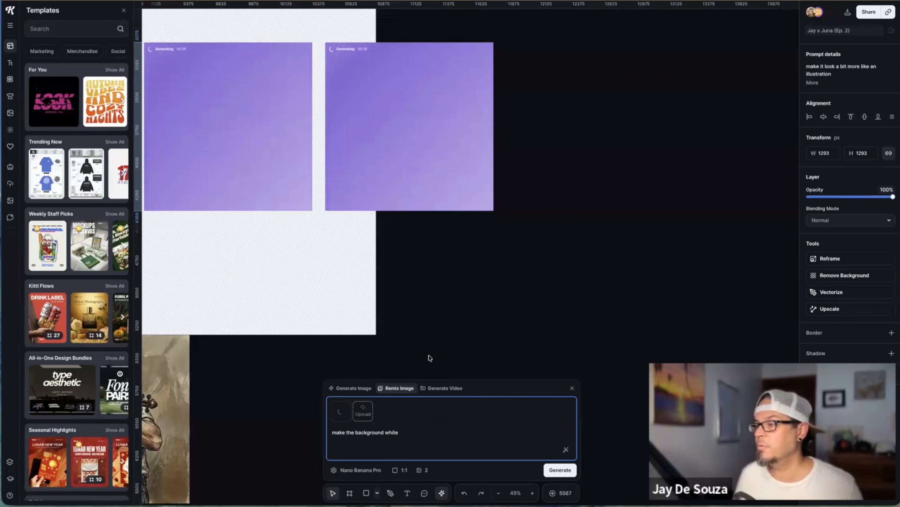
scroll(413, 367, "left", 5)
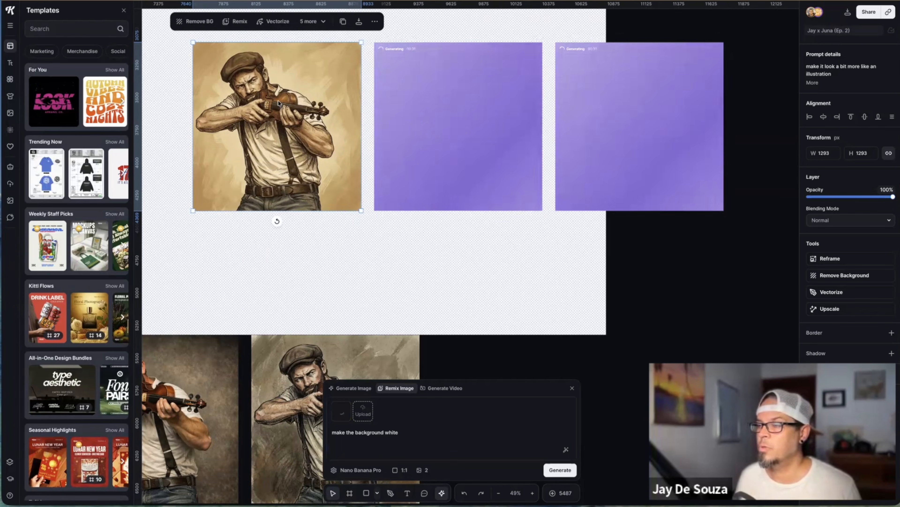
left_click_drag(271, 104, 280, 270)
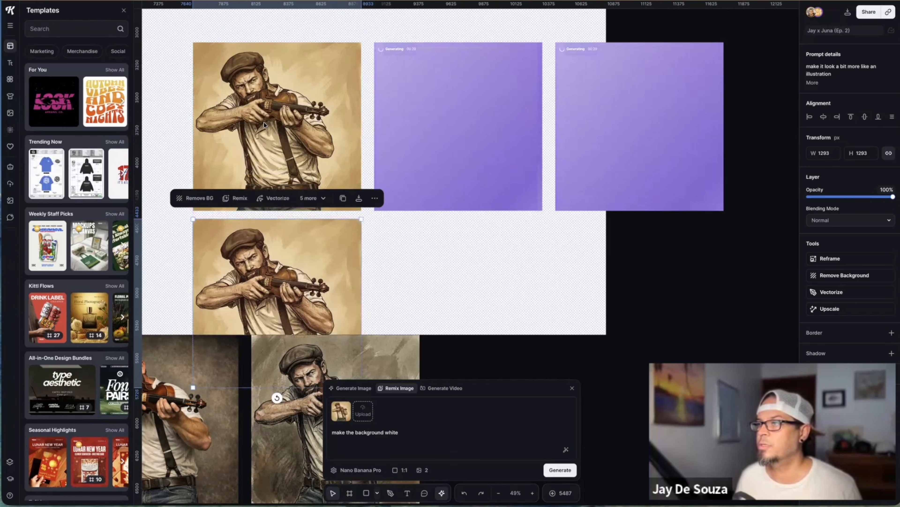
left_click_drag(326, 252, 672, 333)
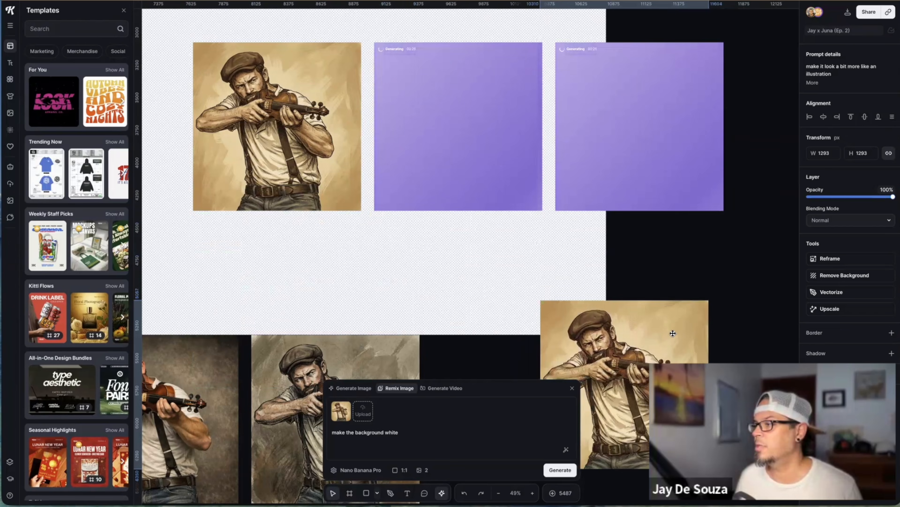
left_click_drag(673, 333, 709, 315)
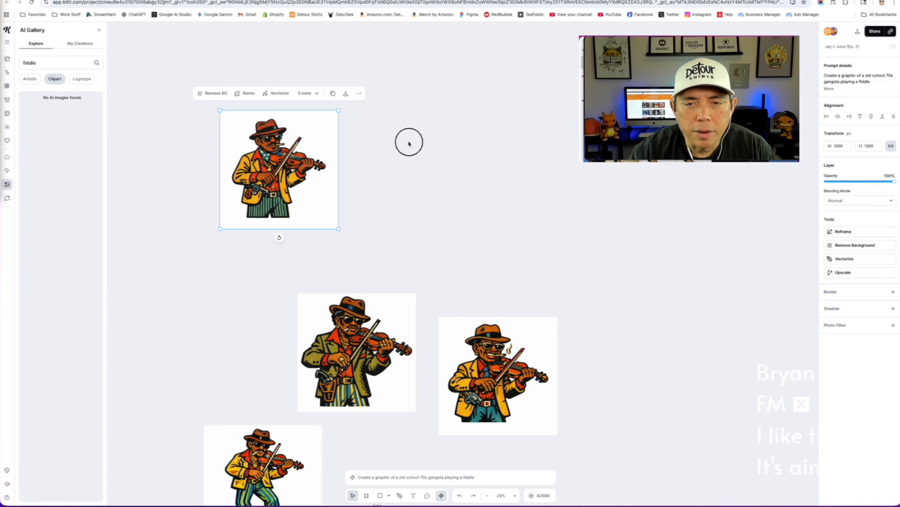
left_click(408, 141)
left_click(268, 119)
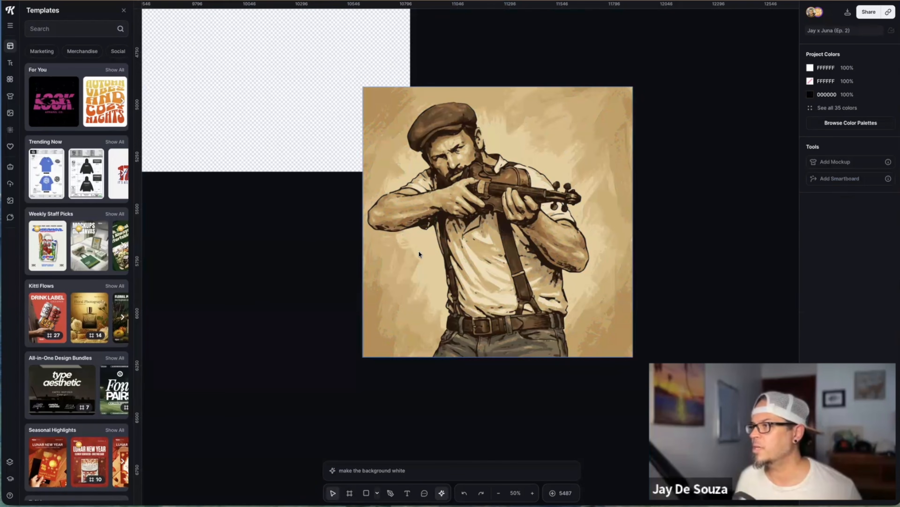
Remove the background from the middle fiddler illustration, the first of the two white-background versions
scroll(419, 251, "down", 5)
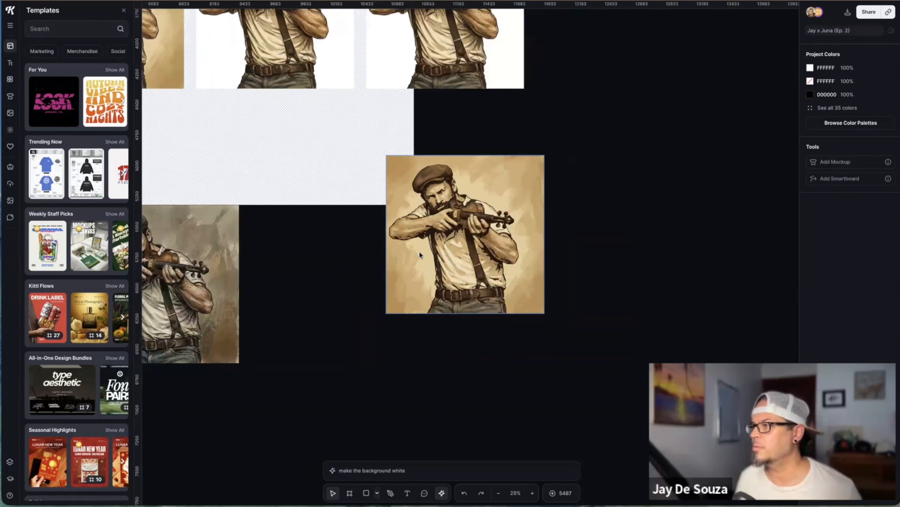
scroll(419, 251, "up", 5)
scroll(420, 251, "left", 4)
left_click(424, 223)
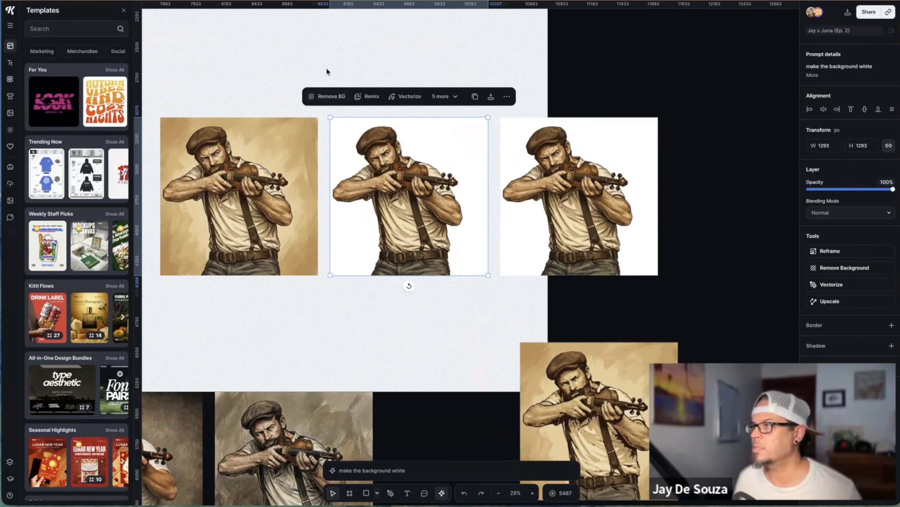
left_click(330, 97)
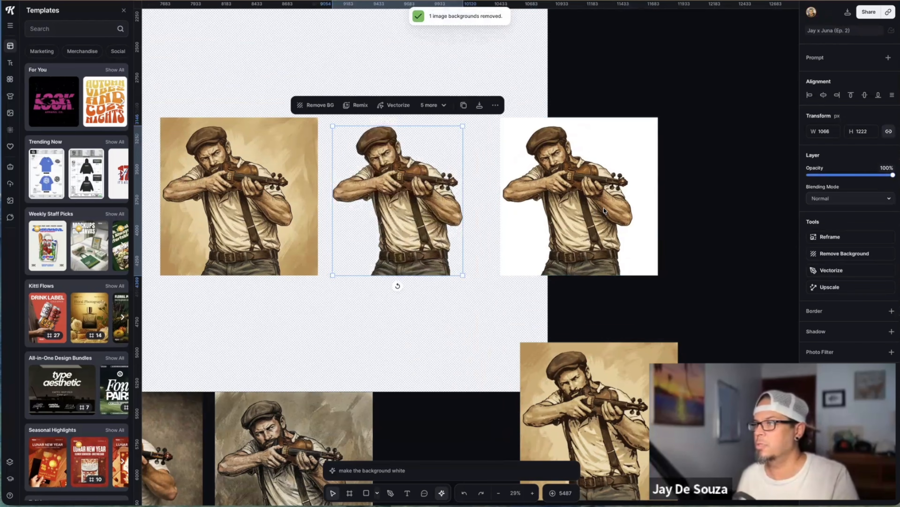
key("super+z")
key("super+z")
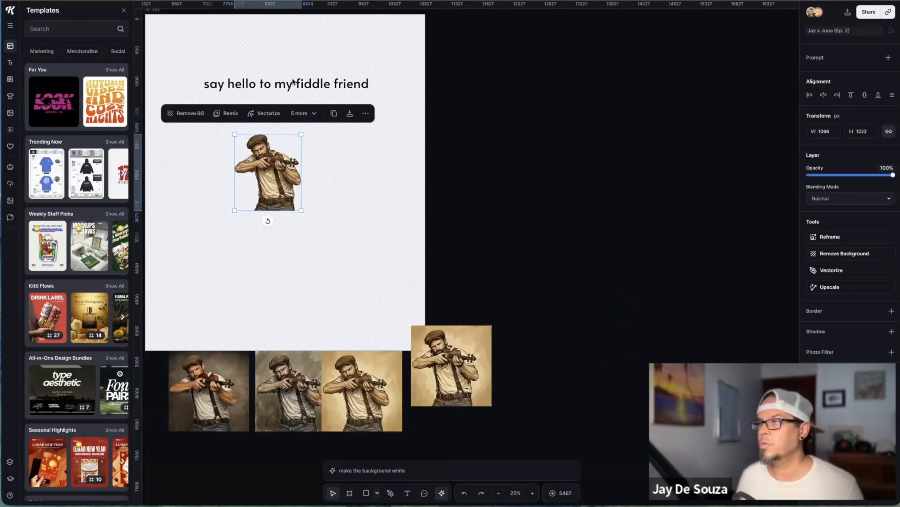
Move the slogan text up to the top of the artboard and enlarge the fiddler cutout
left_click_drag(293, 83, 318, 34)
left_click(280, 176)
left_click_drag(301, 211, 337, 250)
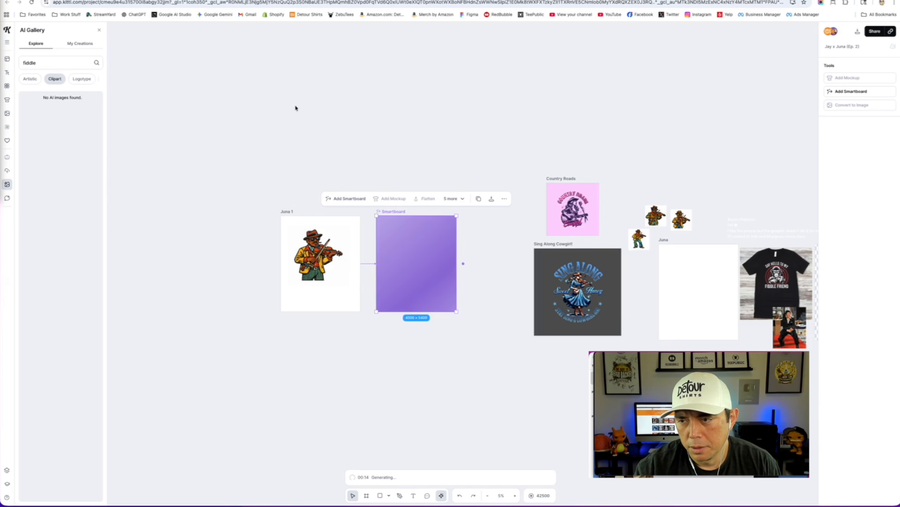
Examine the generated gangsta fiddler on its artboard alongside the connected Smartboard version
left_click(331, 272)
scroll(372, 306, "up", 5)
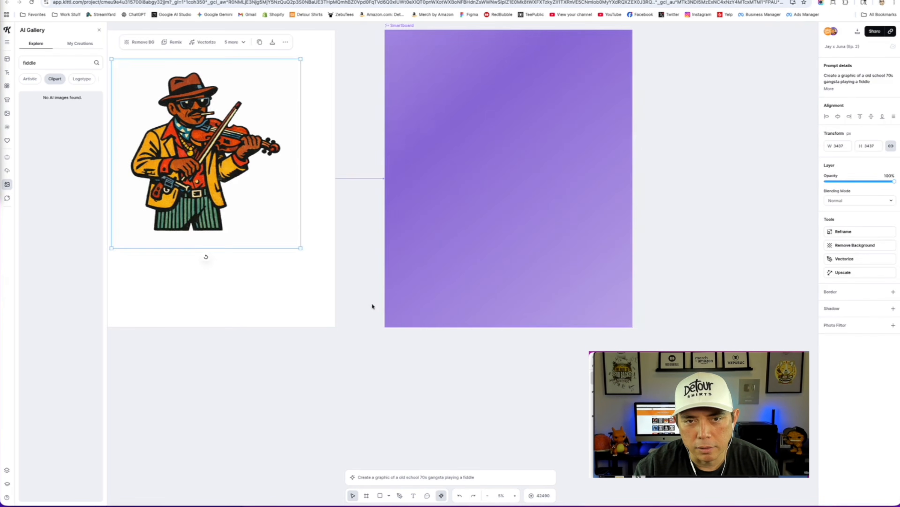
scroll(373, 306, "down", 3)
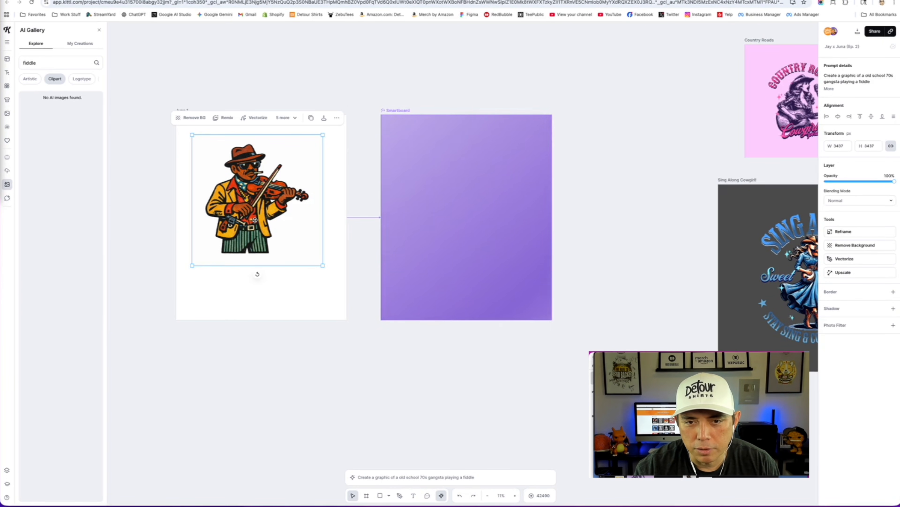
scroll(323, 317, "down", 3)
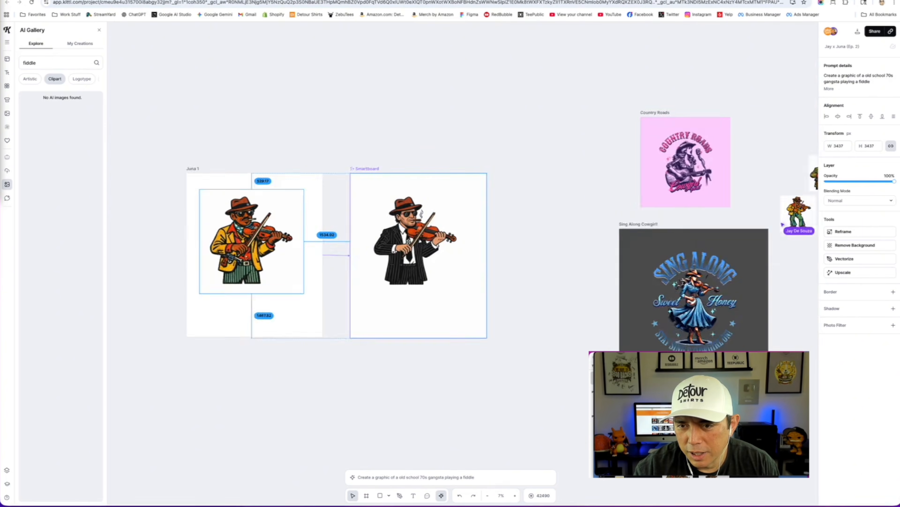
scroll(409, 242, "up", 3)
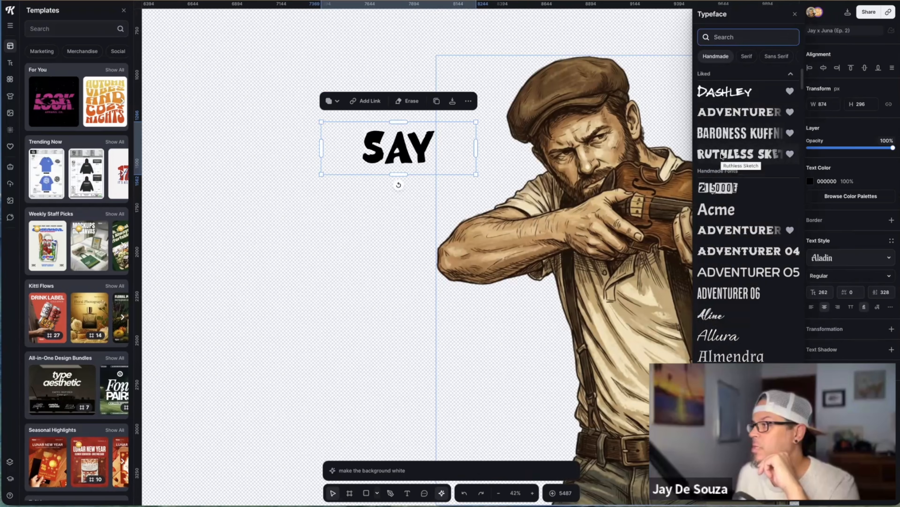
Set the word SAY in the Ruthless Sketch typeface
left_click(722, 155)
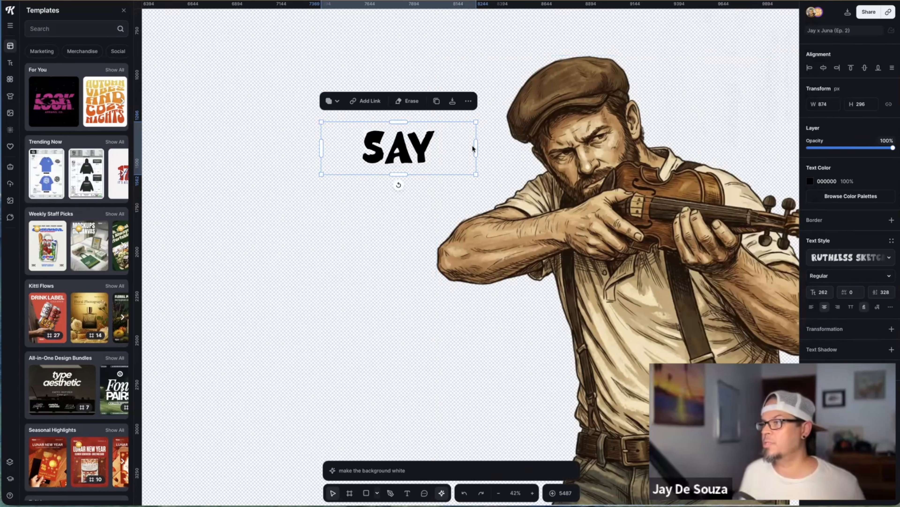
scroll(438, 155, "down", 1)
scroll(438, 155, "down", 3)
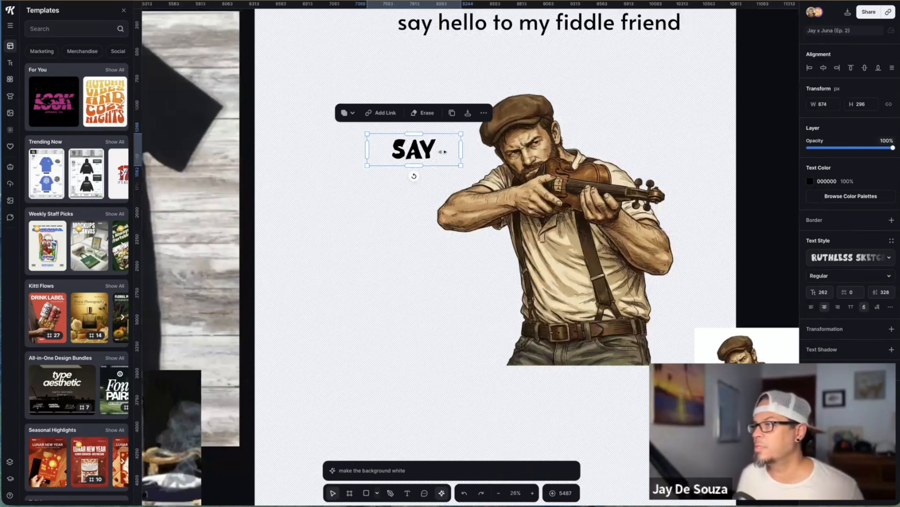
Narrow and slightly tilt the text box of the word SAY, and duplicate it
left_click_drag(460, 149, 418, 173)
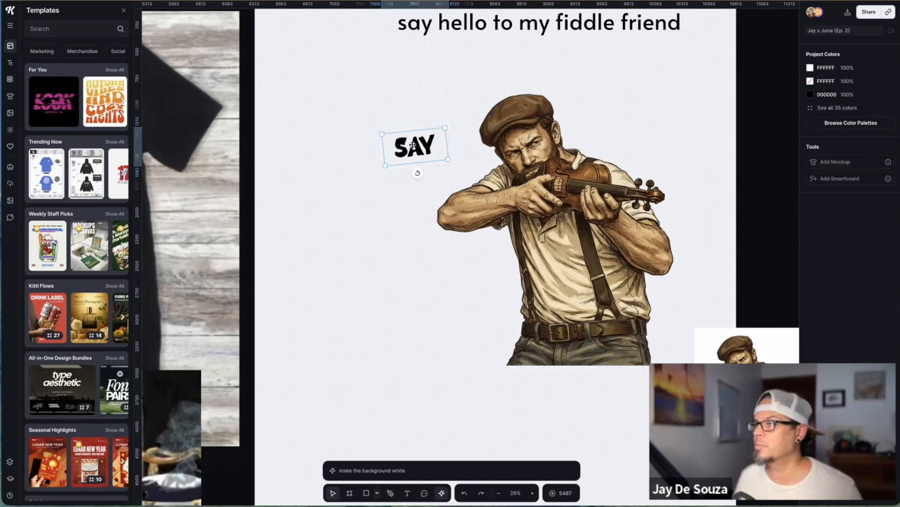
key("ctrl+d")
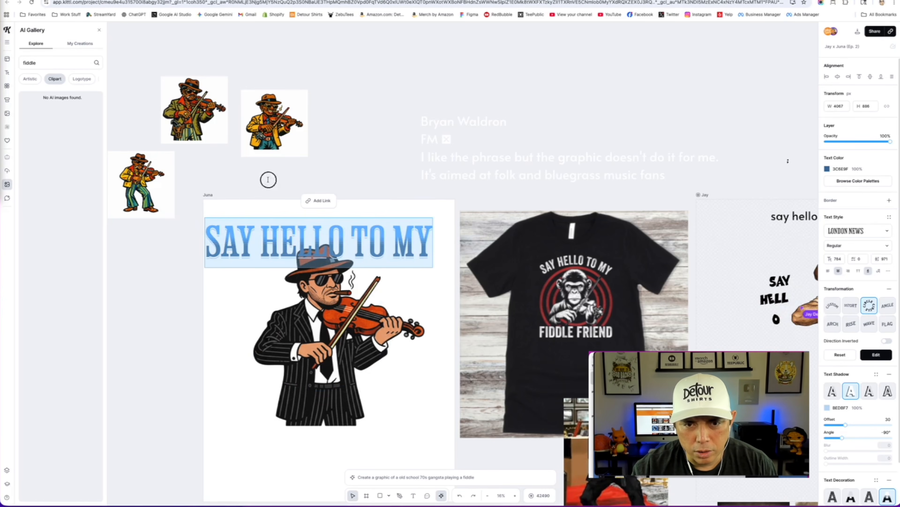
Open the text color of the arched "SAY HELLO TO MY" line on the black artboard
key("Escape")
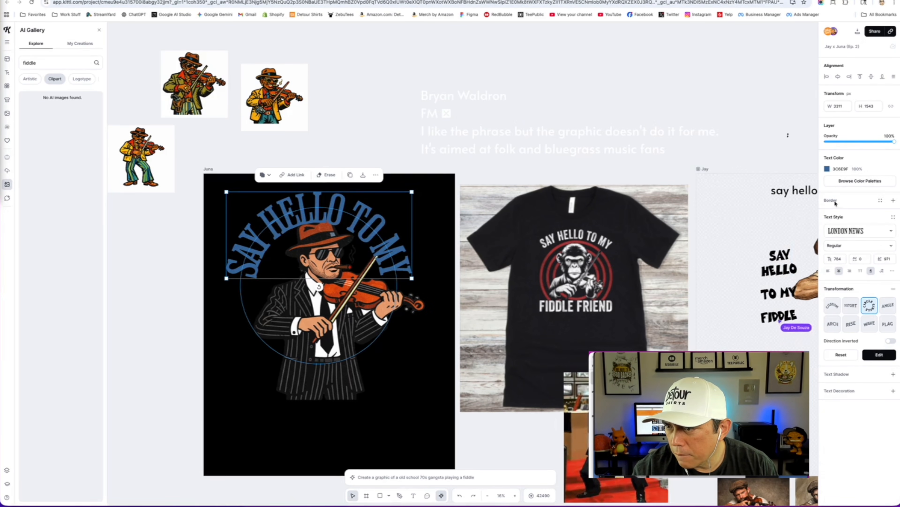
left_click(827, 169)
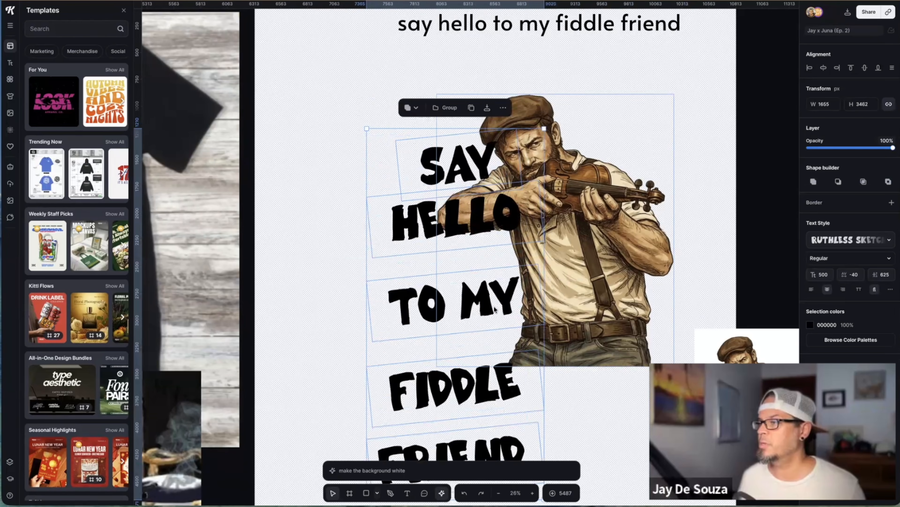
Move the word HELLO up so it sits directly beneath SAY
scroll(303, 243, "down", 1)
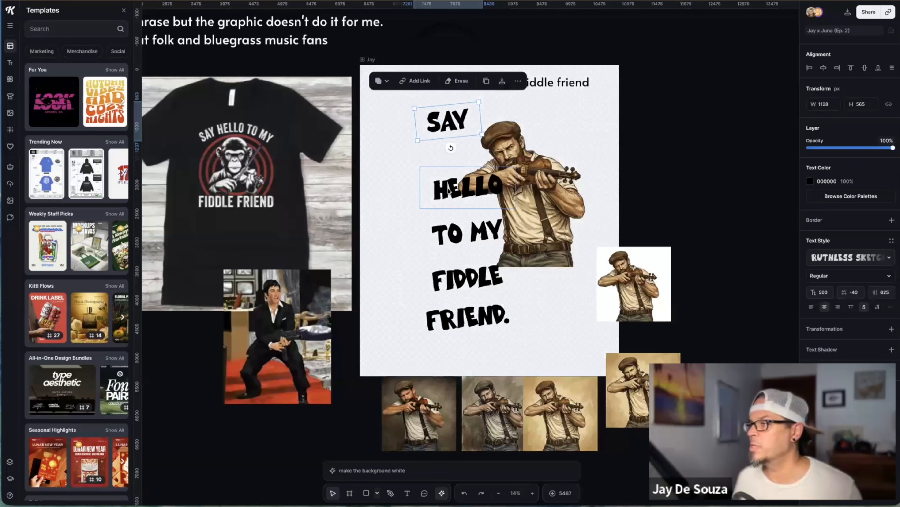
left_click_drag(449, 192, 434, 151)
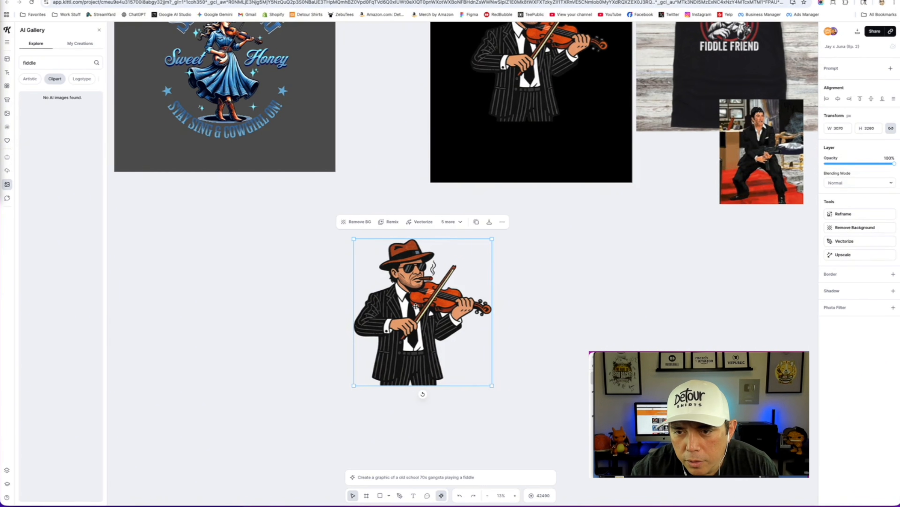
Vectorize the image of the gangster fiddler below the black artboard
left_click(422, 221)
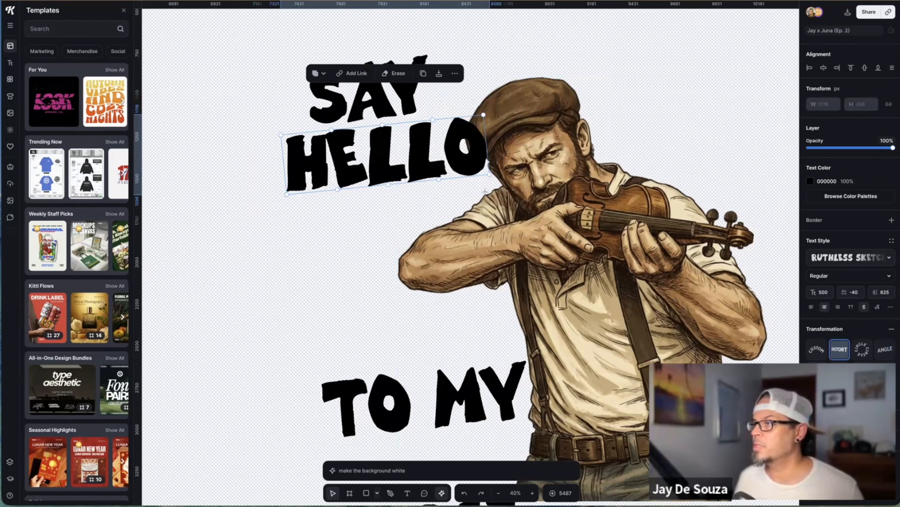
Distort the word HELLO beside the flat-cap fiddler, raising its upper-right corner and pulling its lower edge downward
left_click_drag(485, 191, 487, 188)
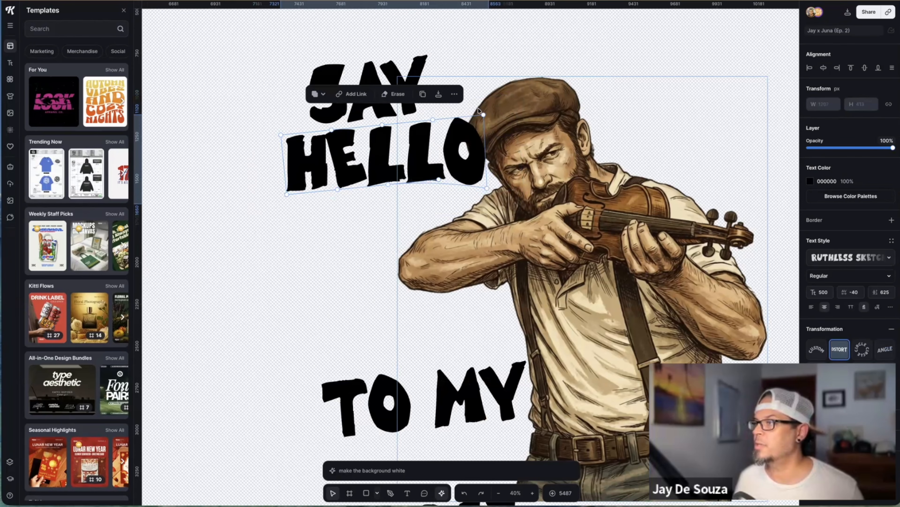
left_click_drag(484, 115, 471, 109)
left_click_drag(439, 179, 441, 205)
left_click_drag(337, 190, 346, 194)
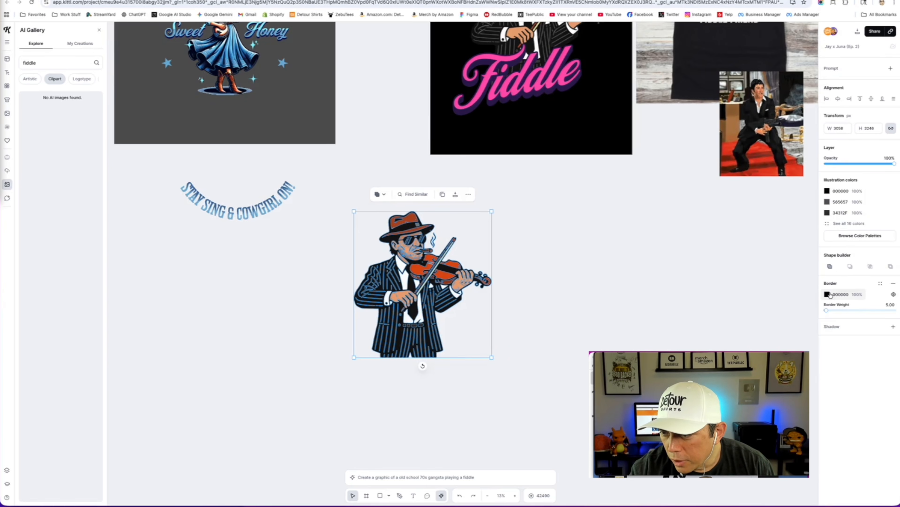
Make the border of the vectorized gangster fiddler white (FFFFFF) and thicken it to about 35
left_click(829, 294)
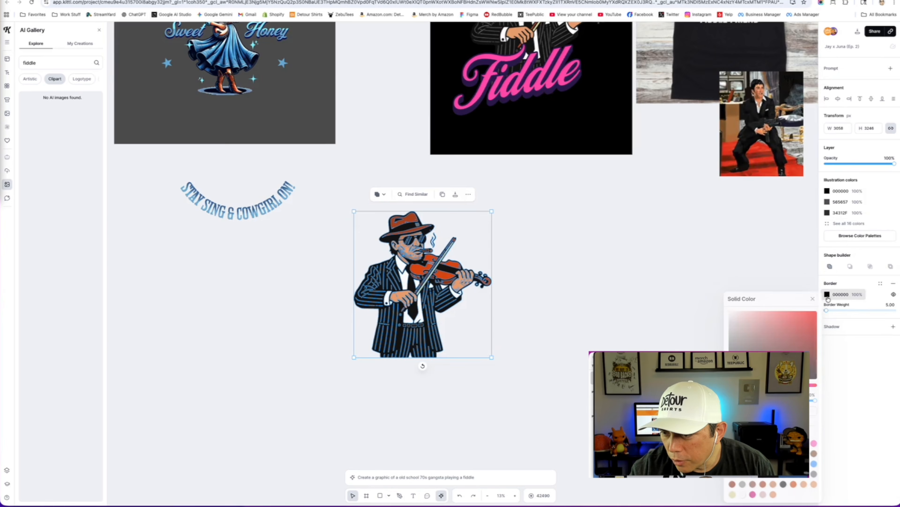
left_click(733, 315)
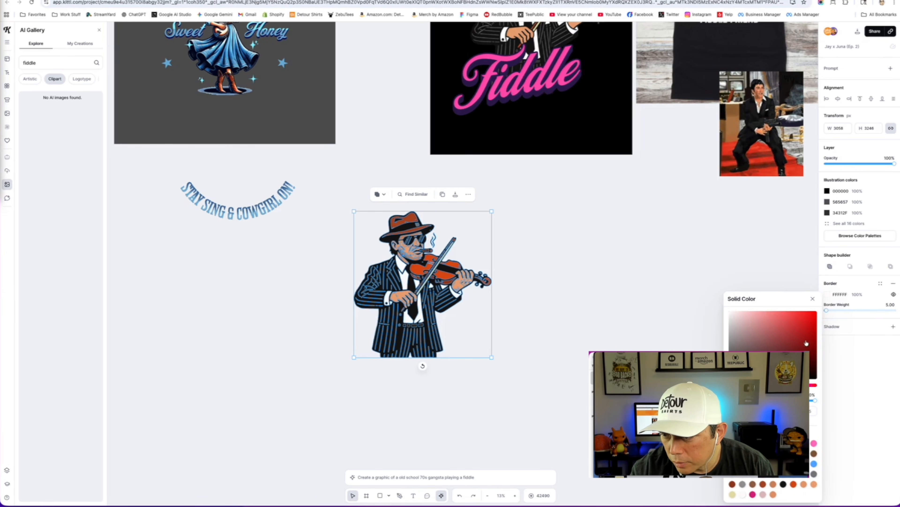
left_click_drag(826, 310, 832, 311)
left_click(608, 295)
scroll(608, 296, "up", 3)
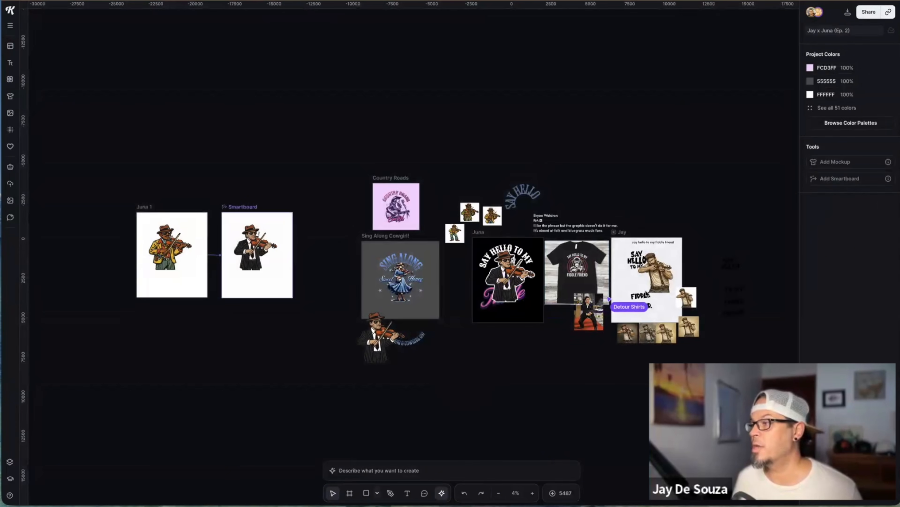
Bring the pink Fiddle lettering on the black artboard in front of the gangster fiddler
scroll(647, 293, "up", 10)
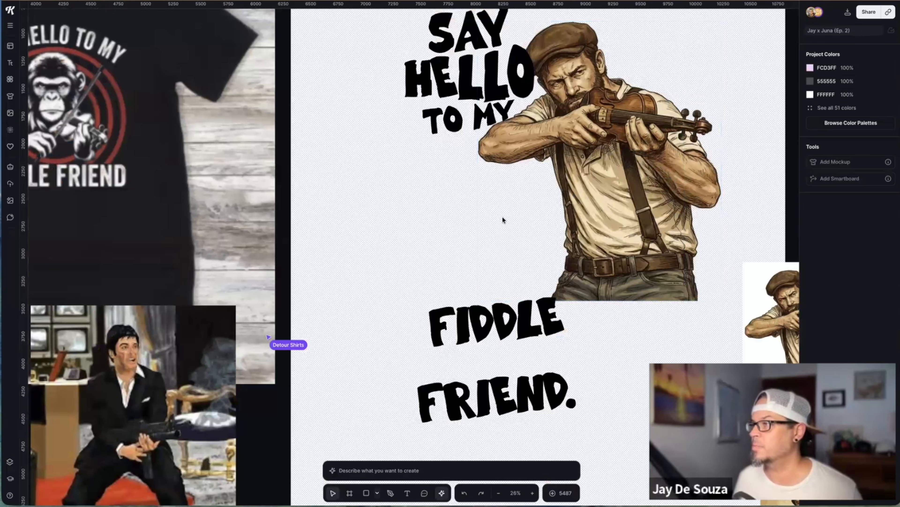
scroll(462, 179, "up", 2)
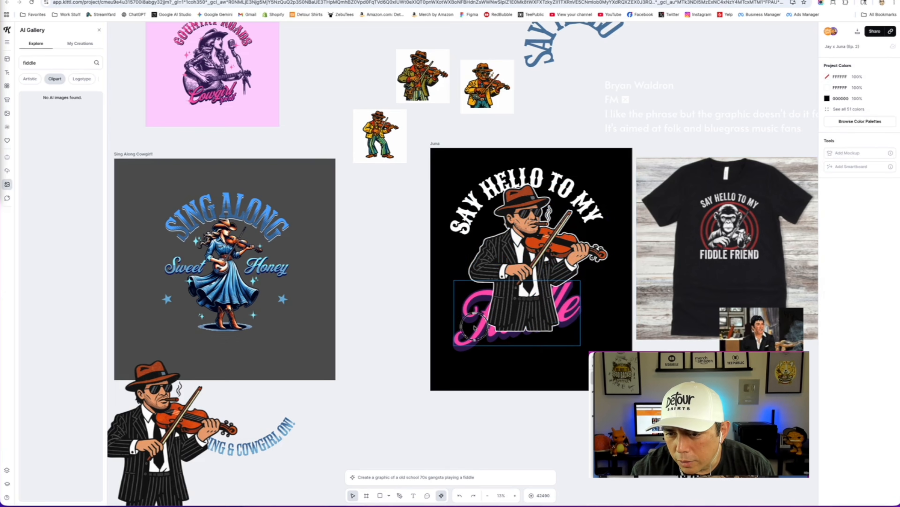
right_click(474, 326)
left_click(504, 422)
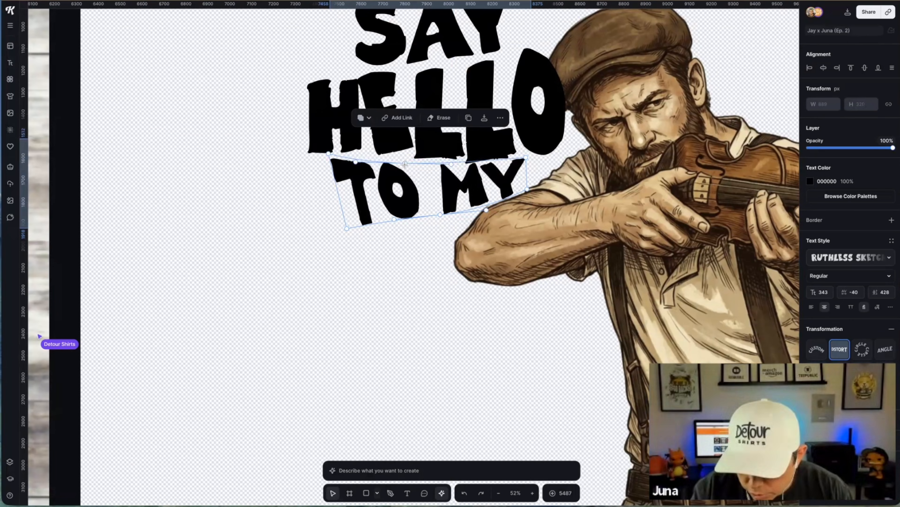
Distort the TO MY lettering by pulling its upper-left corner outward beneath HELLO
left_click_drag(355, 161, 321, 156)
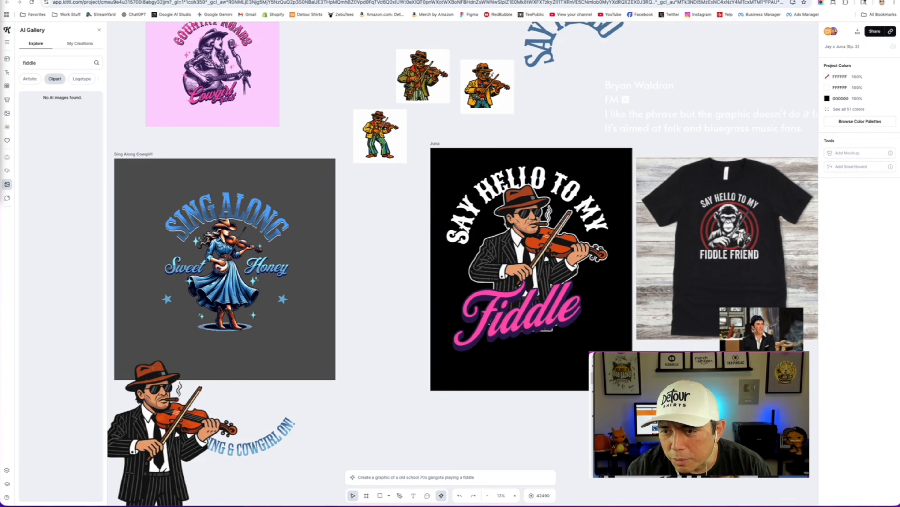
scroll(436, 387, "right", 10)
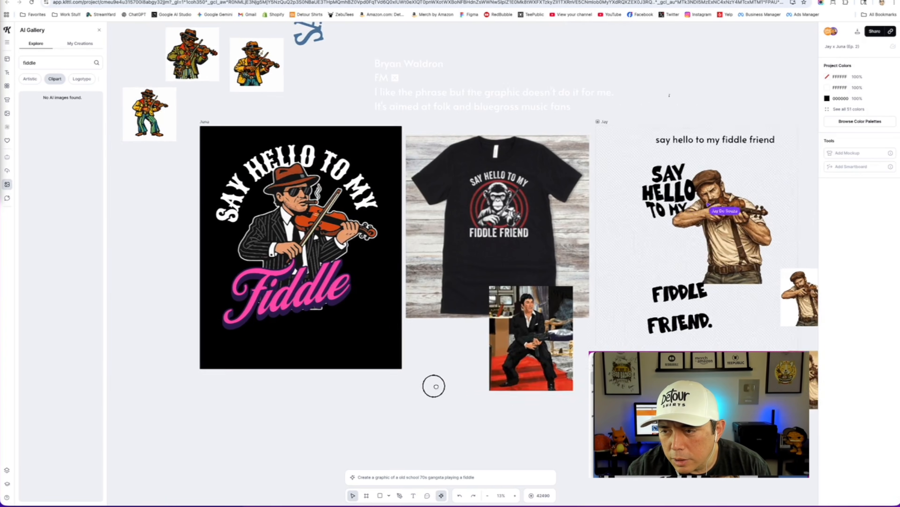
left_click_drag(442, 400, 483, 418)
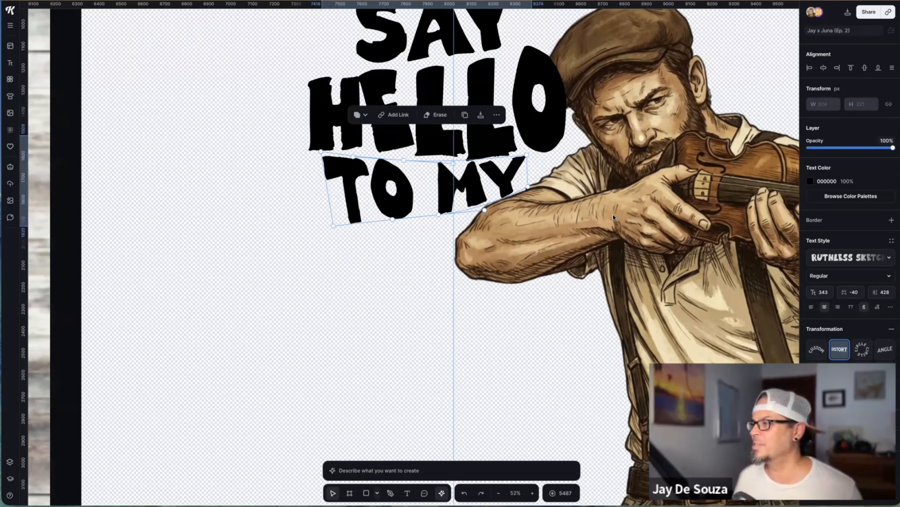
scroll(613, 217, "down", 5)
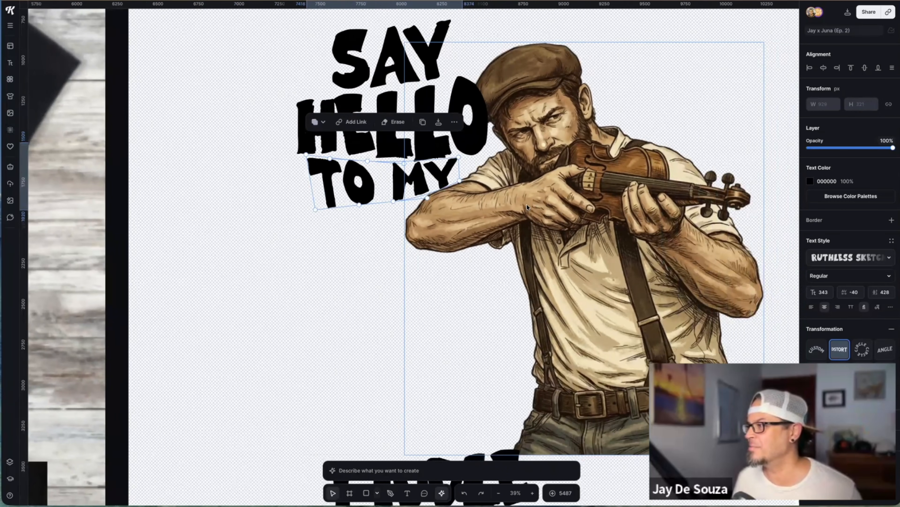
scroll(427, 343, "down", 5)
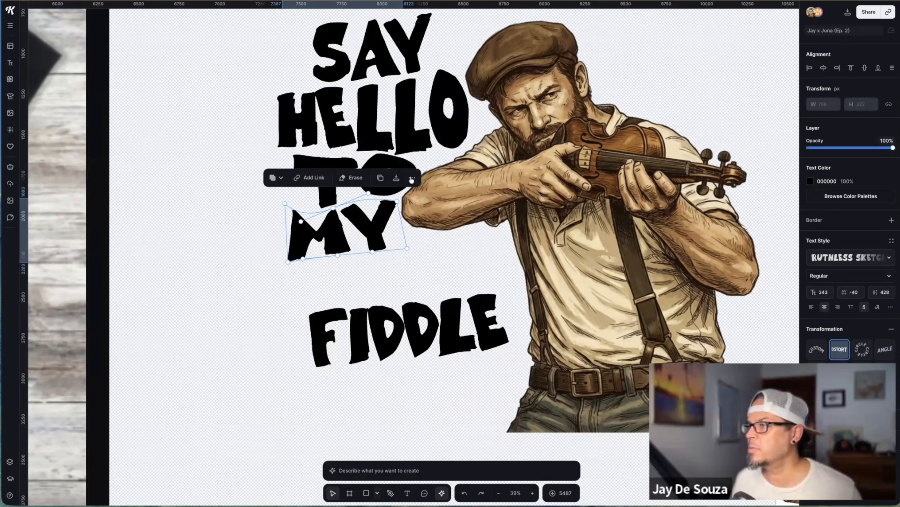
Move the word MY closer beneath TO and distort its corners to fit beside the fiddler's elbow
left_click(412, 178)
left_click(412, 180)
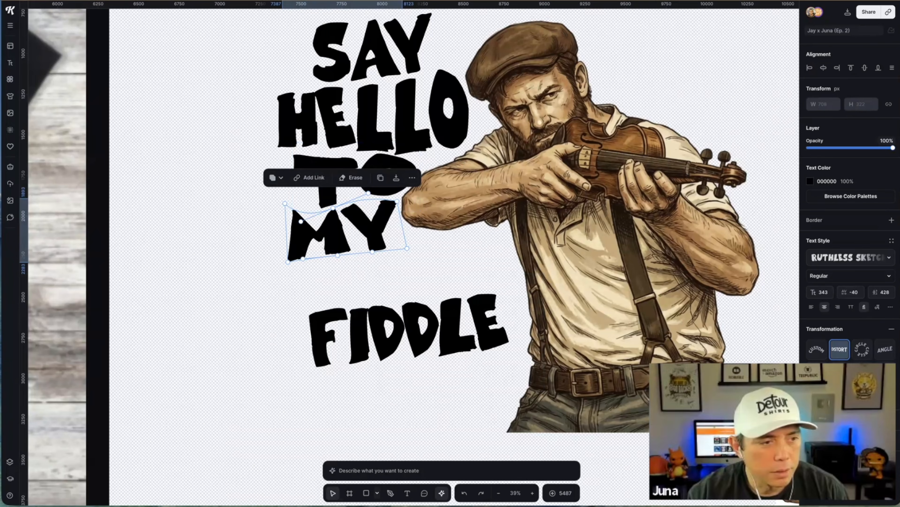
left_click_drag(342, 238, 364, 235)
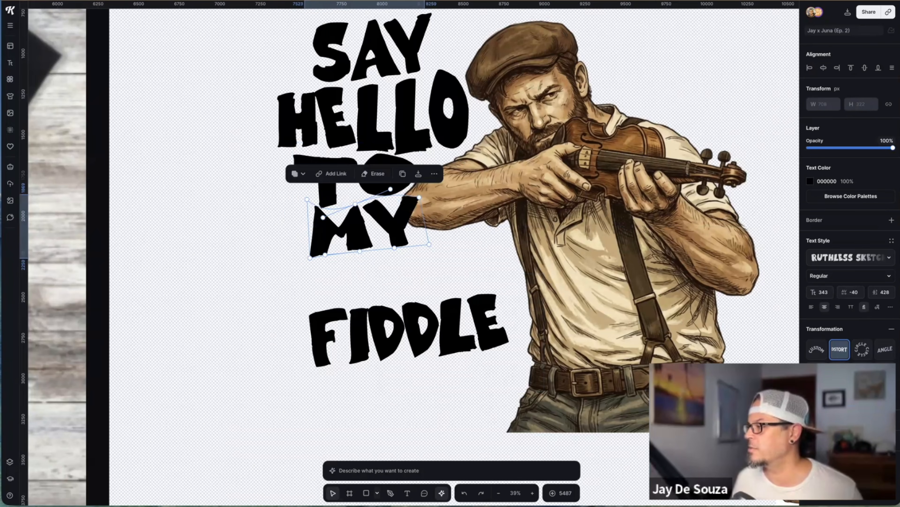
left_click_drag(365, 234, 351, 234)
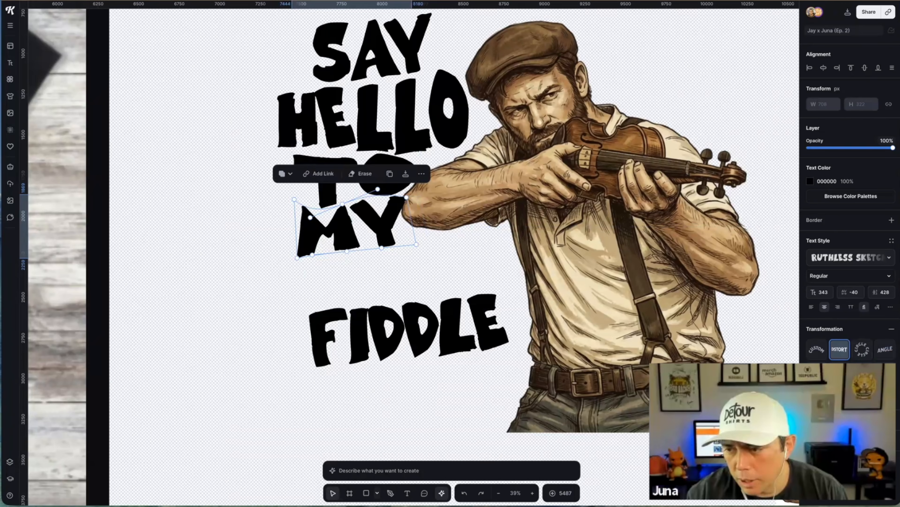
left_click_drag(406, 197, 399, 200)
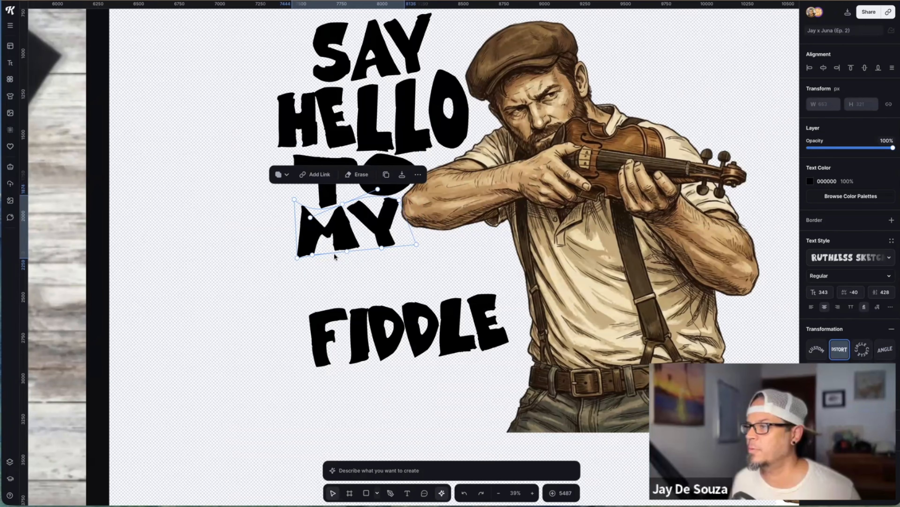
left_click_drag(296, 258, 300, 270)
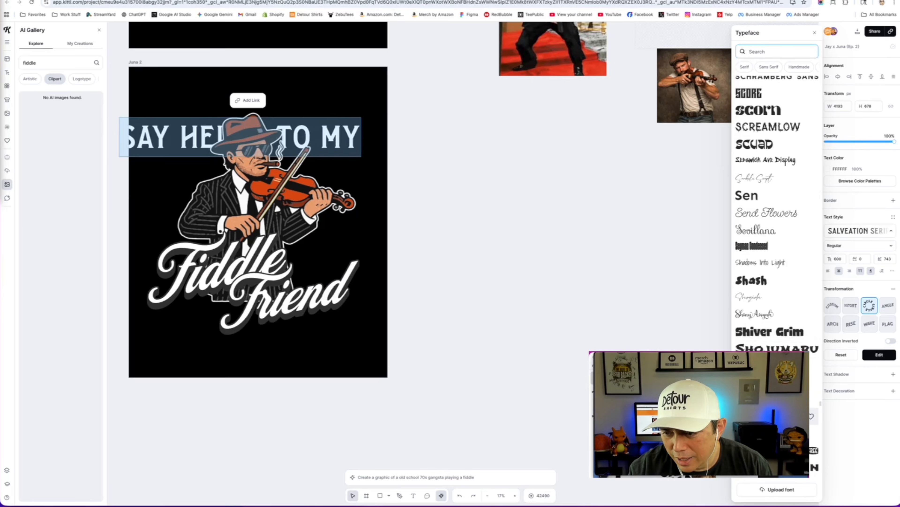
Try the Sancreek typeface on the SAY HELLO TO MY line and browse the typeface categories
scroll(776, 213, "up", 10)
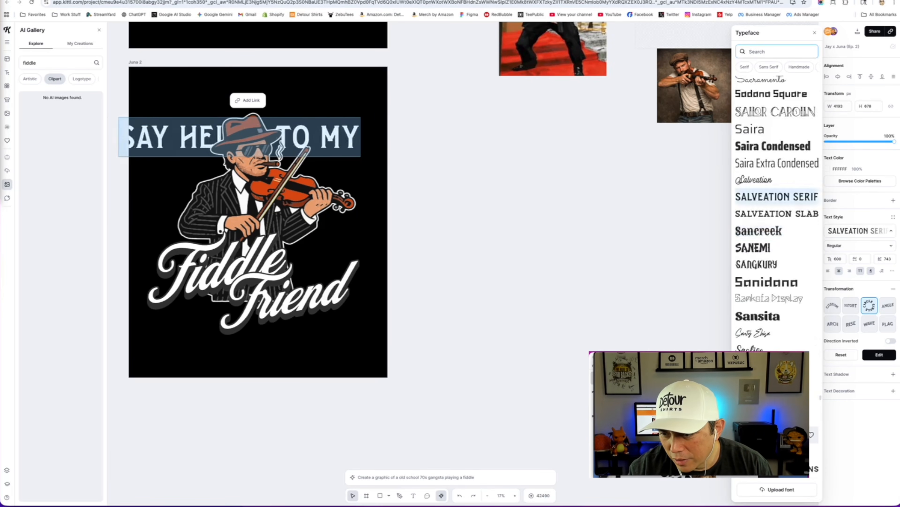
scroll(777, 276, "down", 5)
left_click(773, 277)
left_click_drag(778, 67, 749, 67)
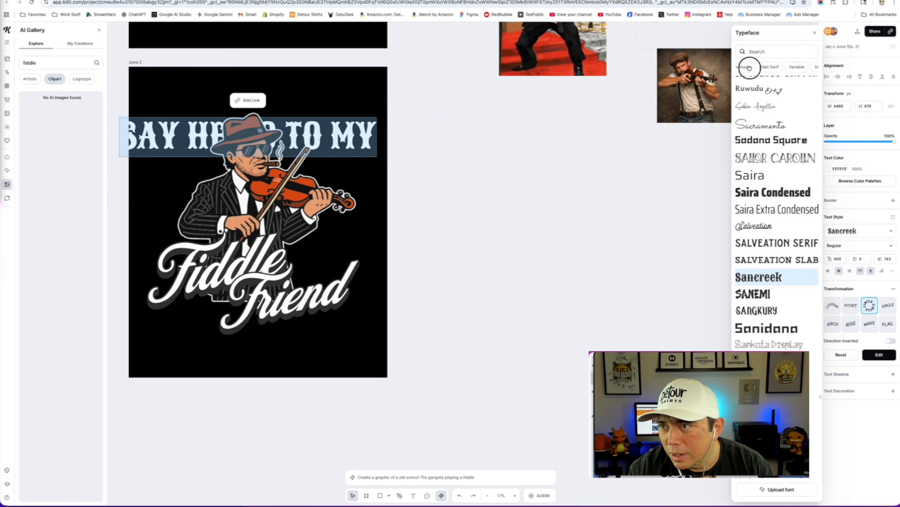
left_click_drag(808, 68, 771, 69)
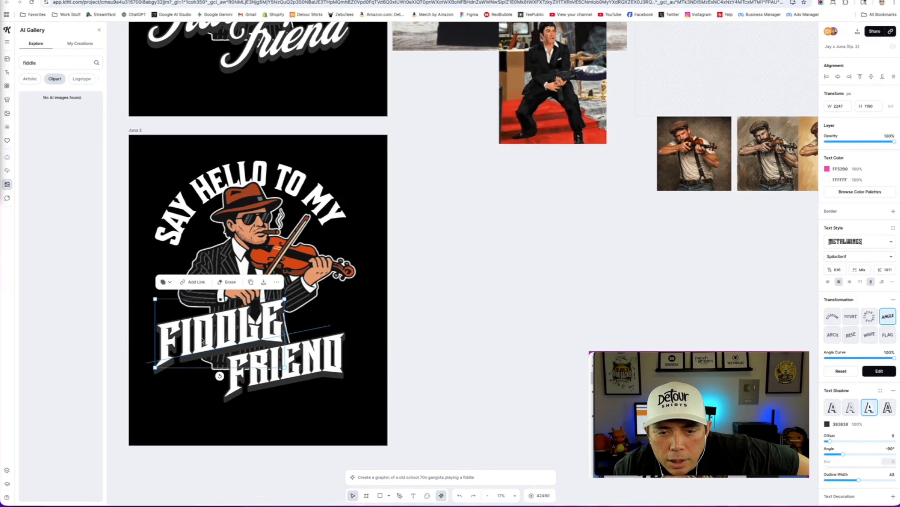
Preview alternative typefaces on the word FIDDLE in the lower black artboard
double_click(202, 340)
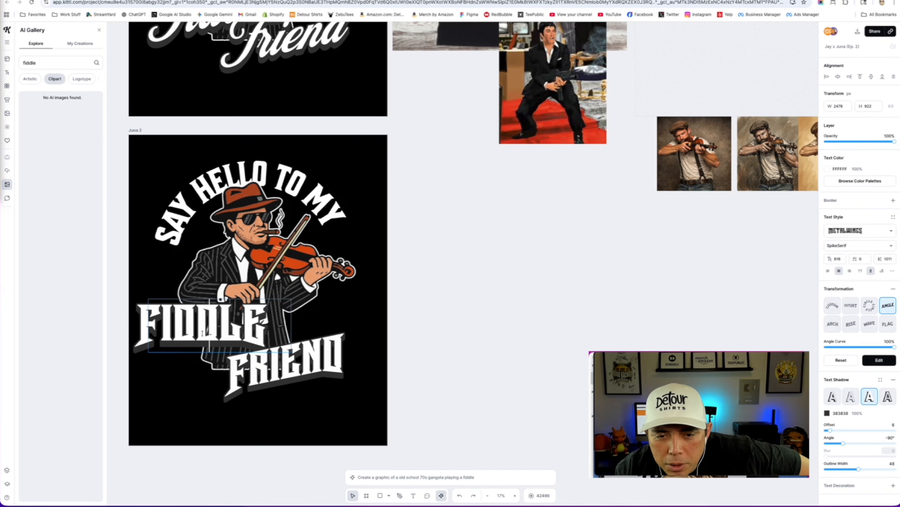
key("ctrl+a")
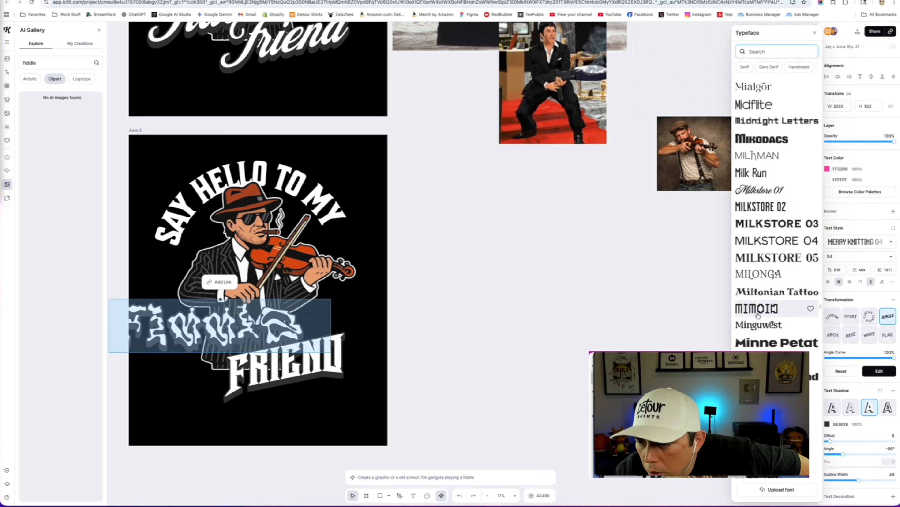
scroll(757, 314, "down", 3)
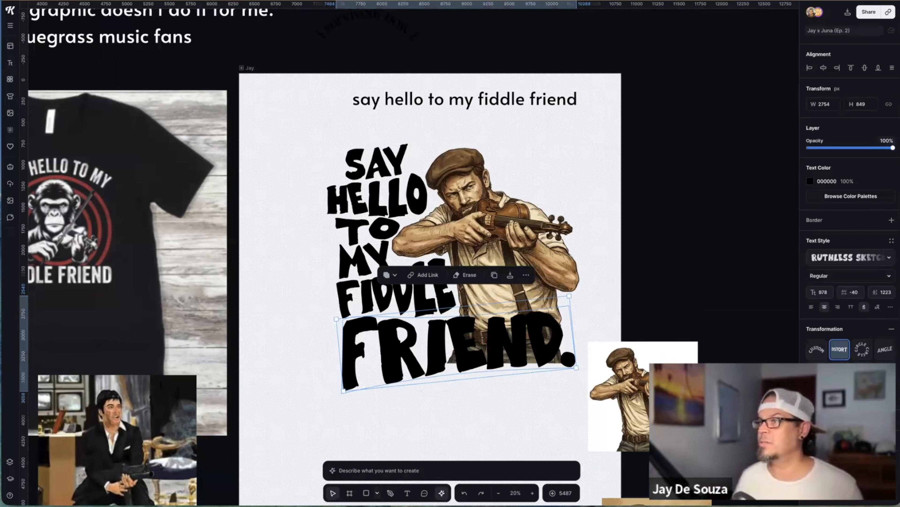
left_click(248, 66)
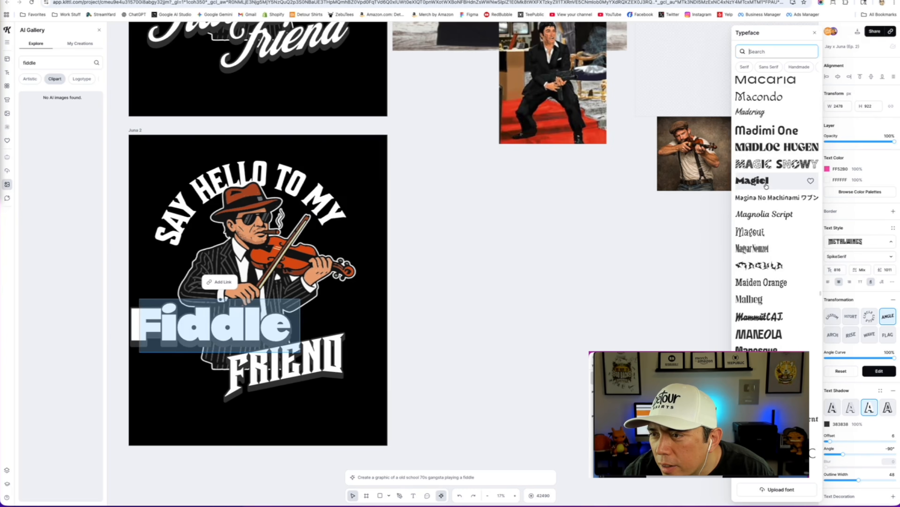
scroll(766, 186, "up", 20)
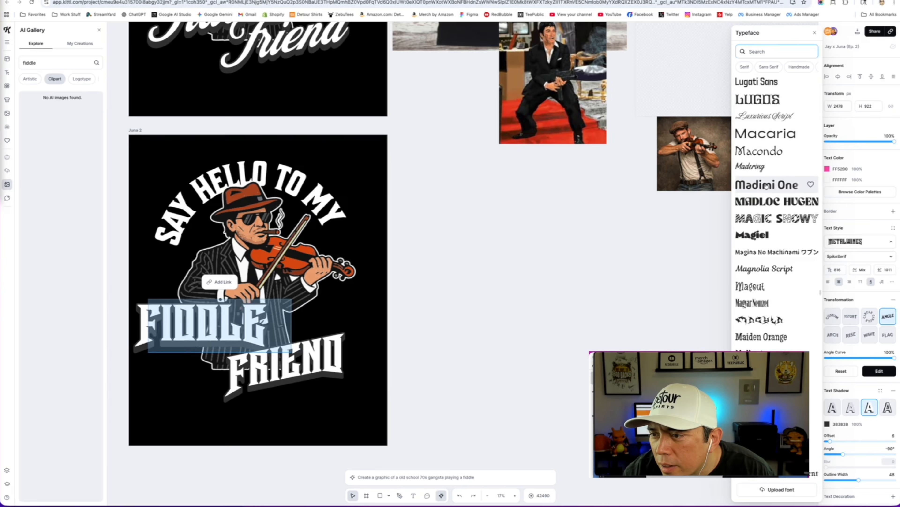
scroll(776, 172, "up", 5)
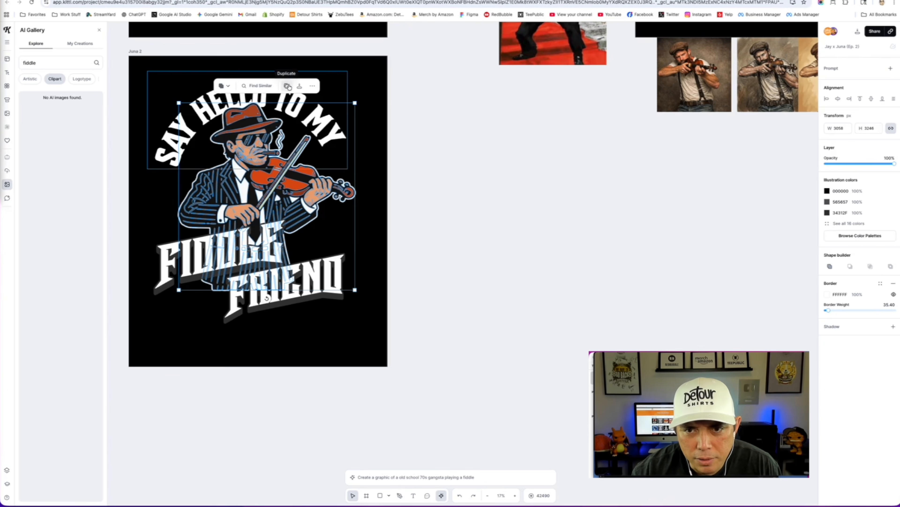
Use the dark 2D2D2D rectangle over the copy of the gangster fiddler as a mask
left_click(312, 86)
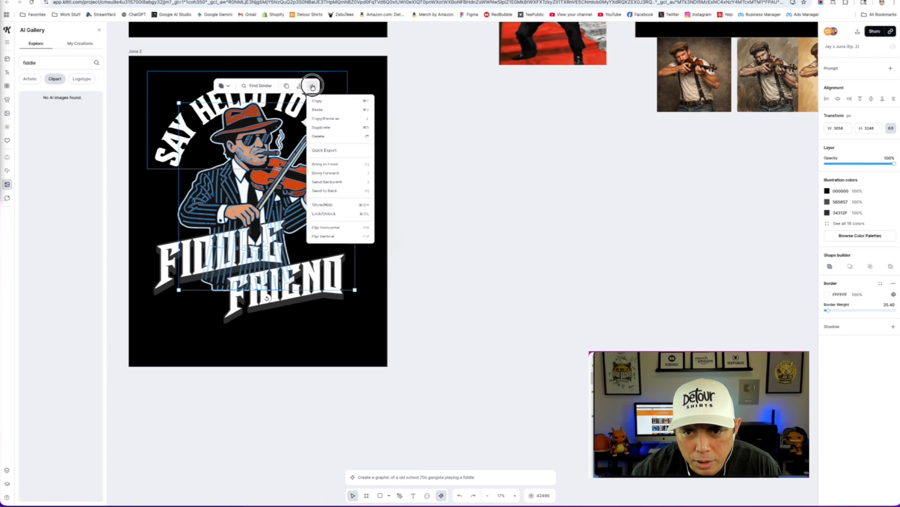
left_click(296, 175)
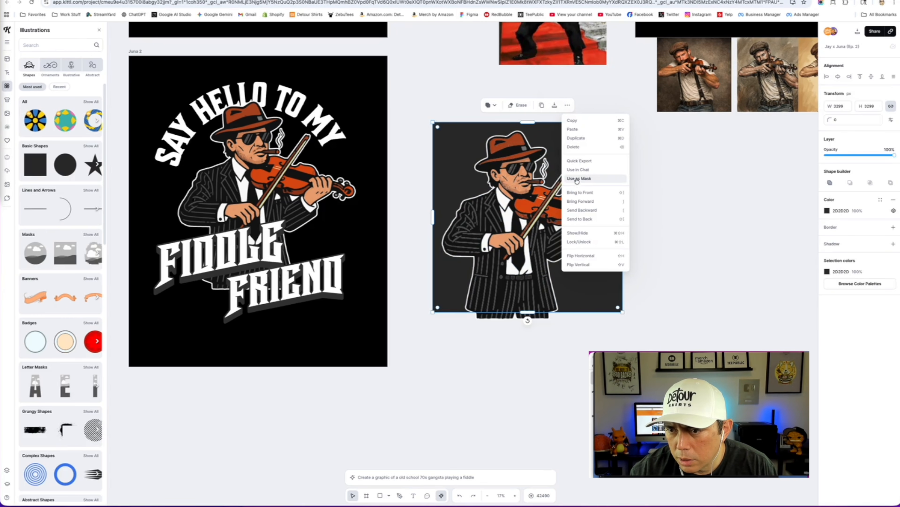
left_click(577, 178)
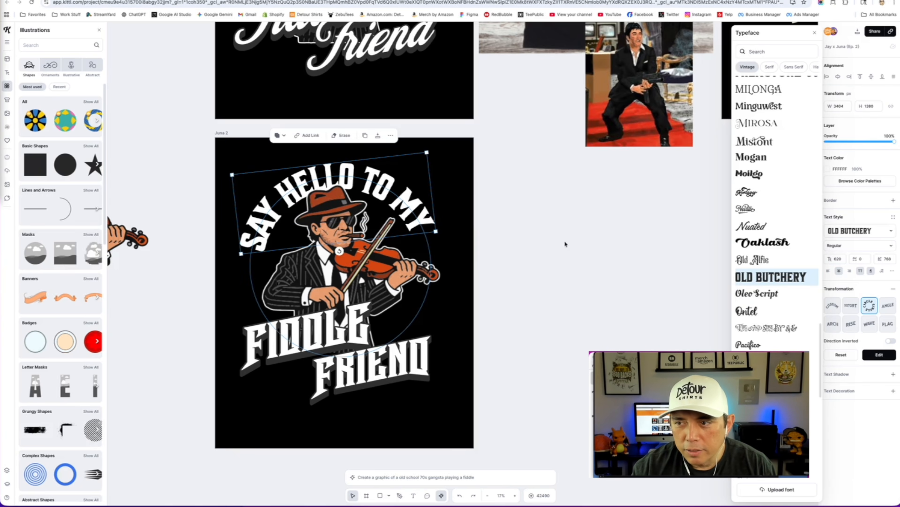
Deselect the arched SAY HELLO TO MY line and examine the flat-cap fiddler design with cream lettering
left_click(565, 244)
left_click_drag(571, 251, 472, 321)
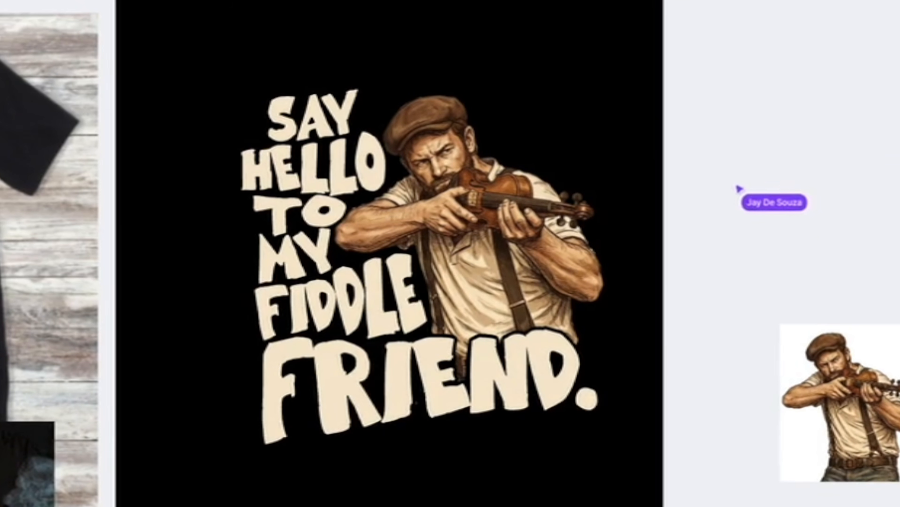
left_click_drag(383, 421, 633, 246)
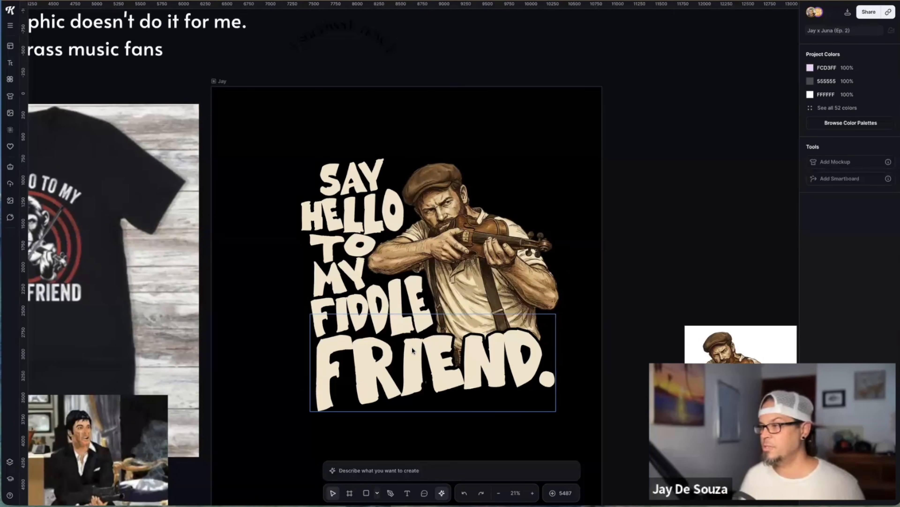
Try the Merry Knitting 04 typeface on the word FIDDLE in the gangster fiddler artboard
scroll(782, 241, "up", 10)
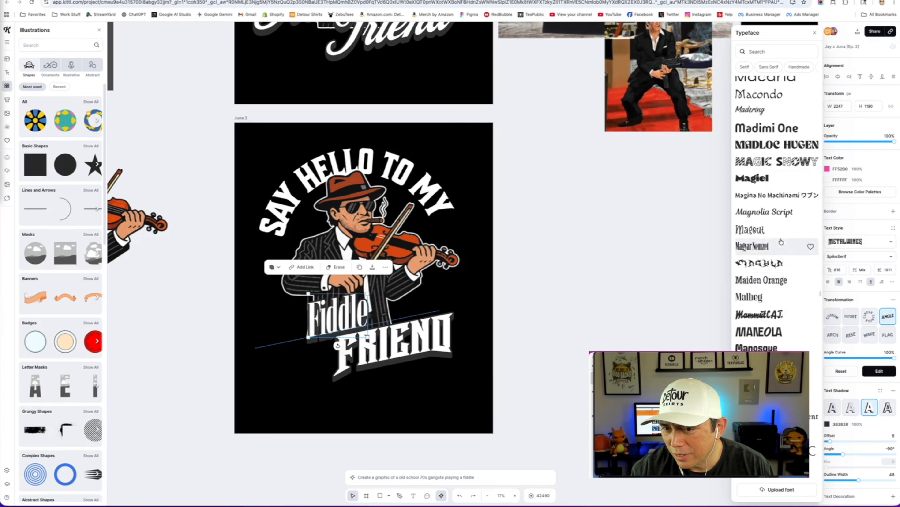
scroll(781, 241, "up", 2)
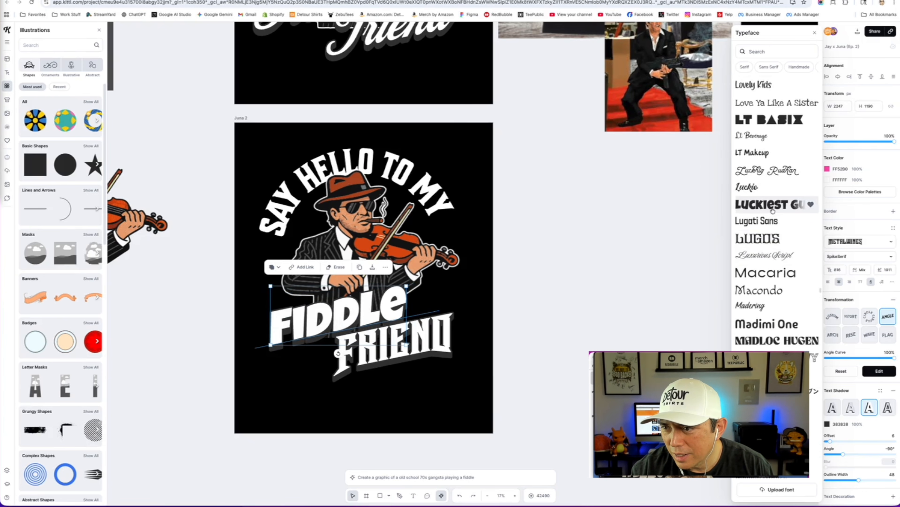
scroll(773, 213, "up", 6)
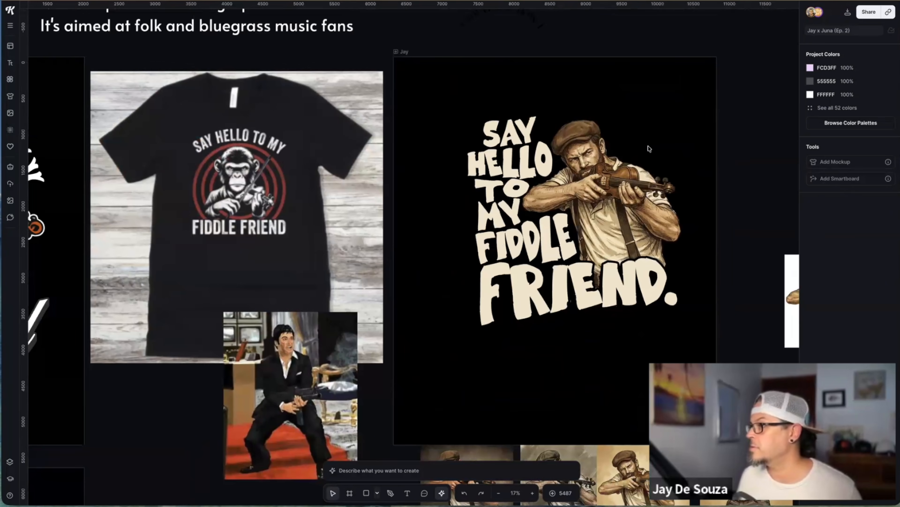
left_click(404, 52)
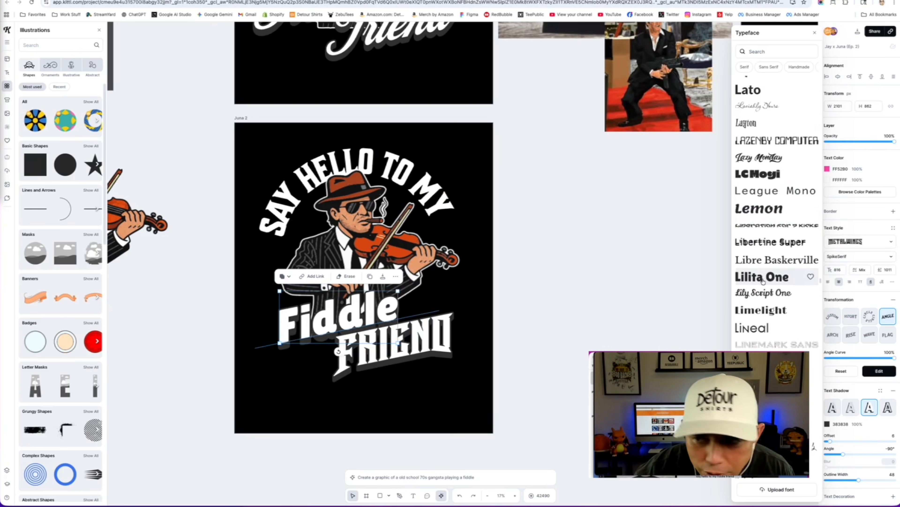
scroll(763, 281, "up", 1)
left_click(756, 238)
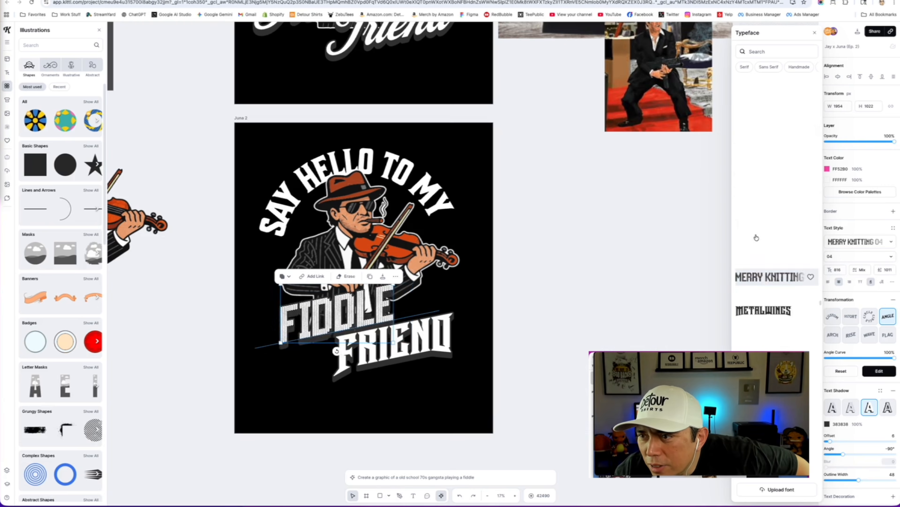
Preview further alphabetical typefaces from the font list on the word FIDDLE
scroll(756, 239, "up", 1)
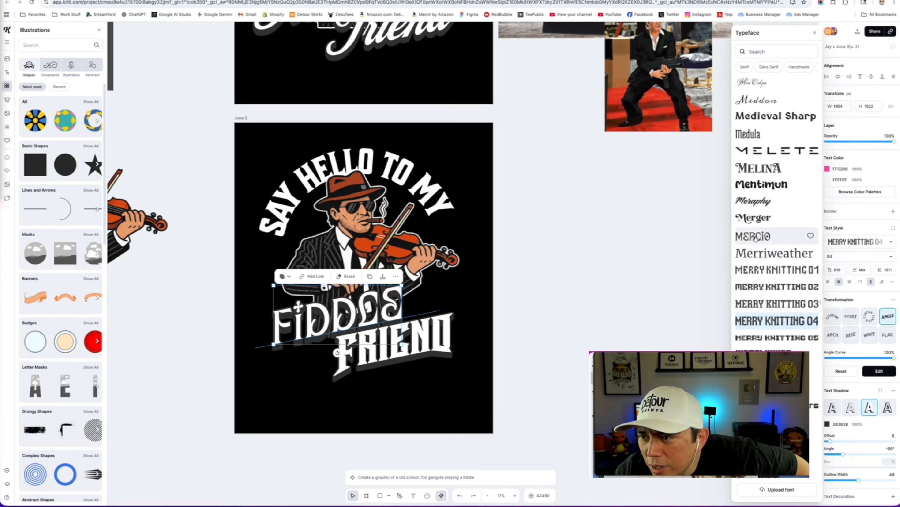
scroll(756, 248, "up", 15)
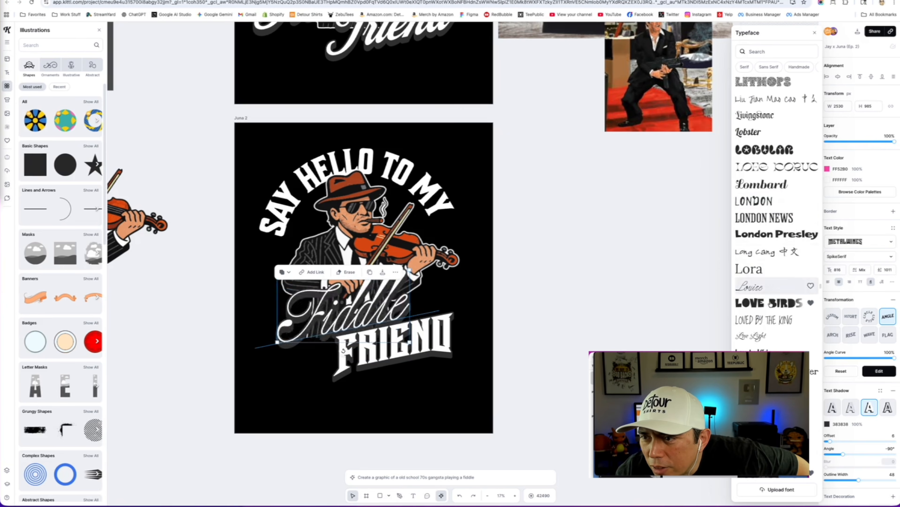
scroll(774, 220, "up", 10)
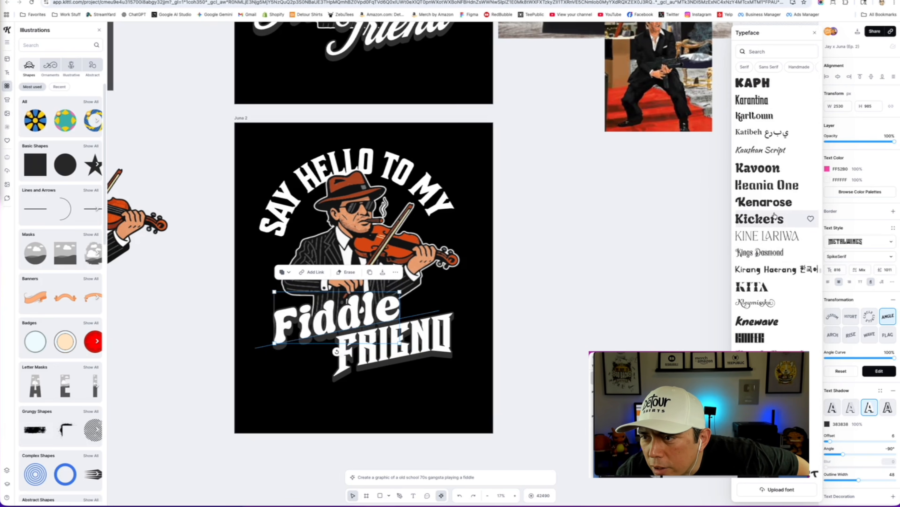
scroll(775, 215, "up", 10)
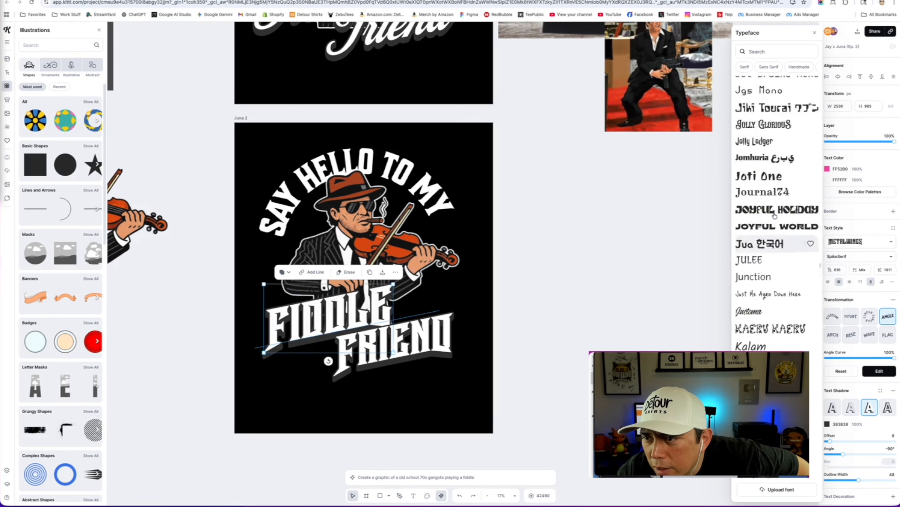
scroll(775, 215, "up", 10)
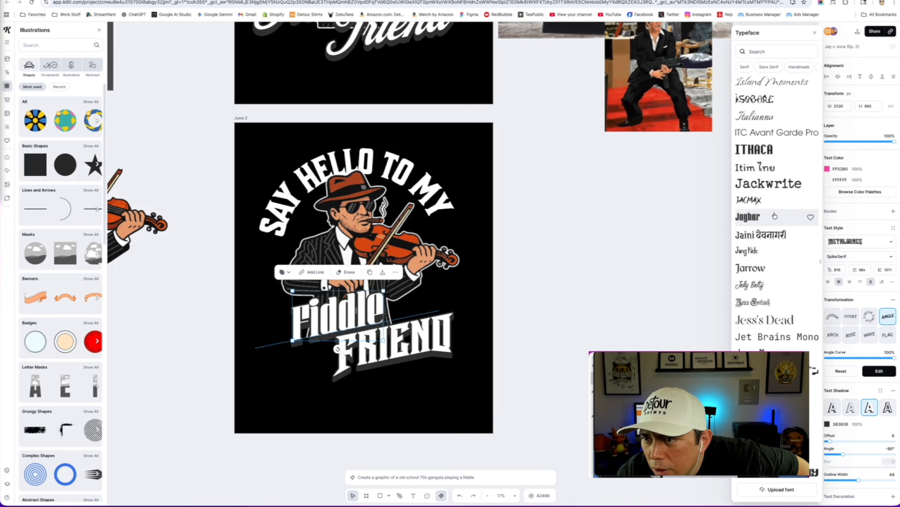
key("Up")
key("Up")
scroll(774, 216, "up", 7)
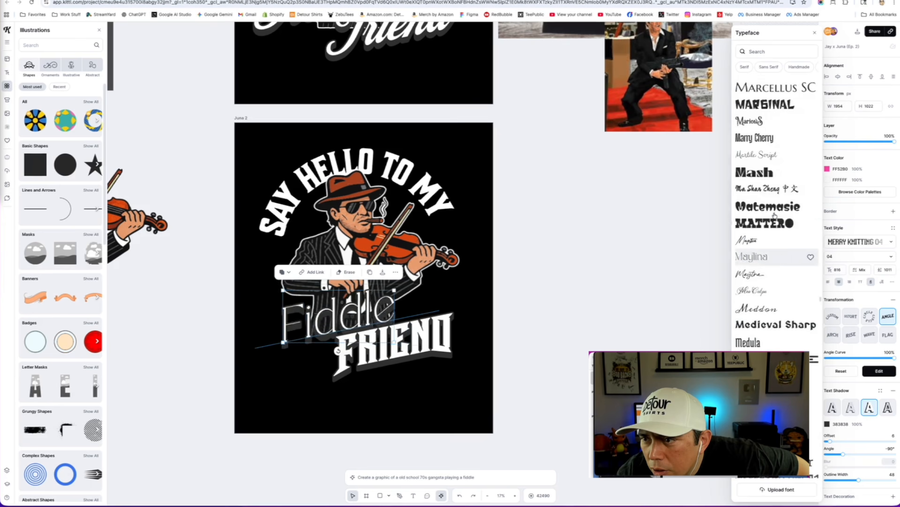
scroll(775, 215, "up", 10)
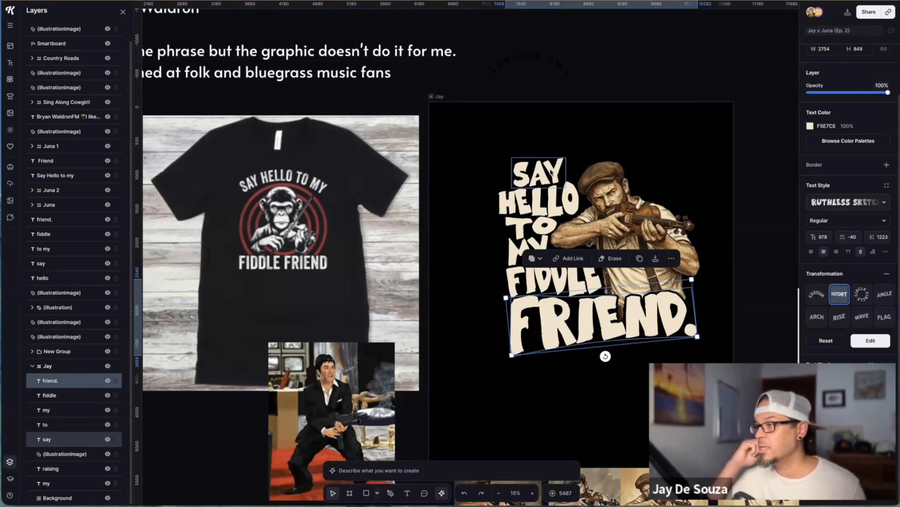
Try a Color Burn texture on the gangster fiddler artboard and release it
key("Escape")
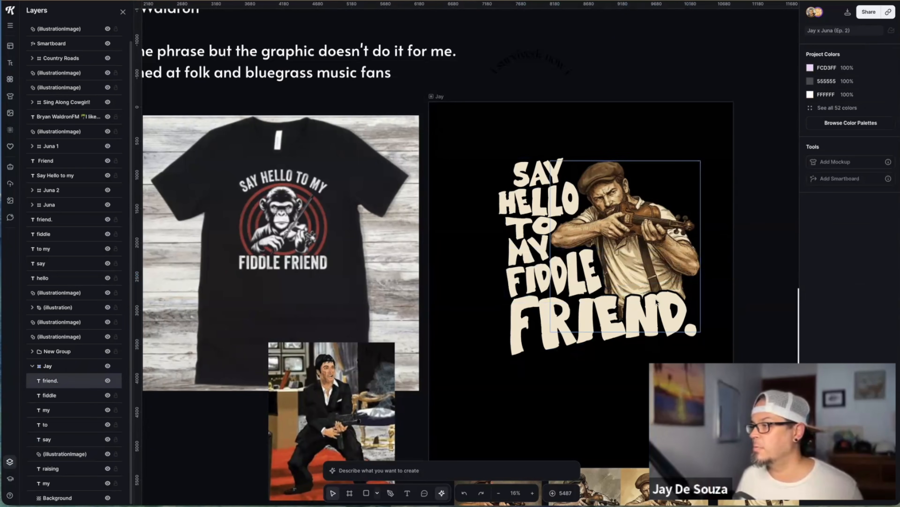
scroll(616, 297, "up", 5)
scroll(615, 297, "up", 2)
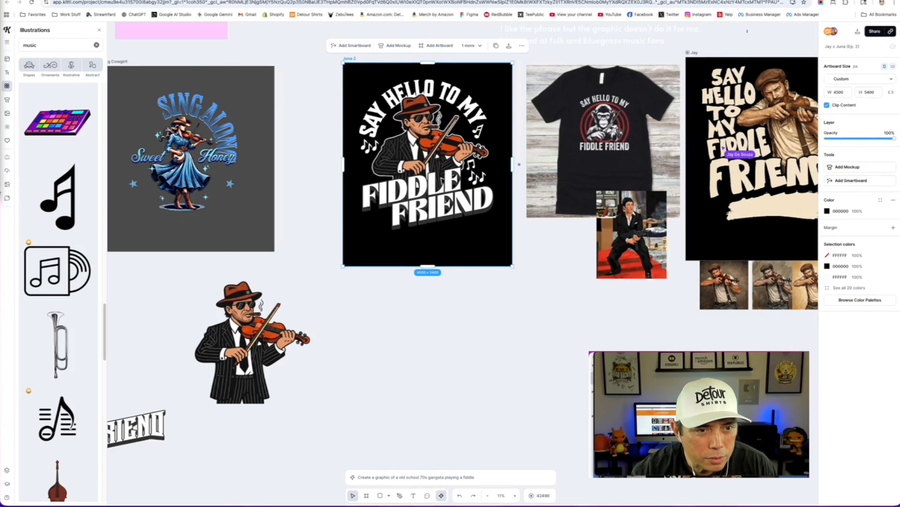
left_click(7, 184)
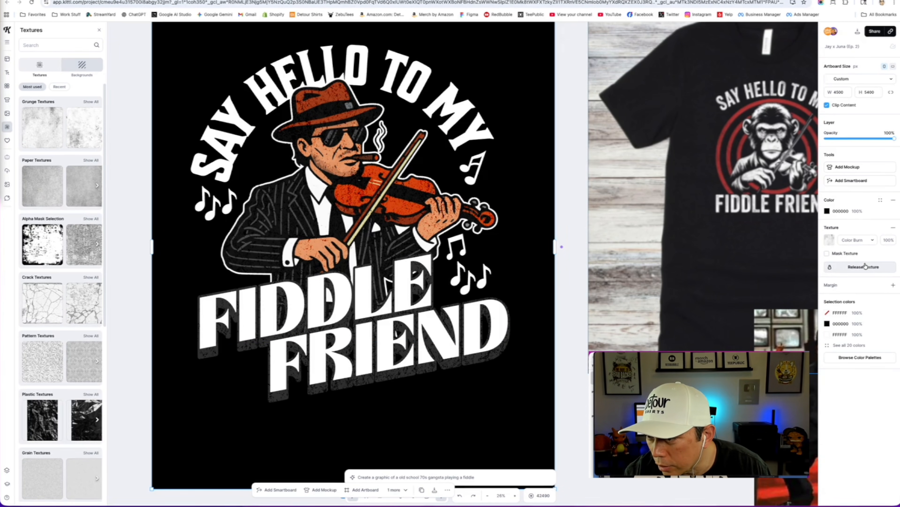
left_click(869, 267)
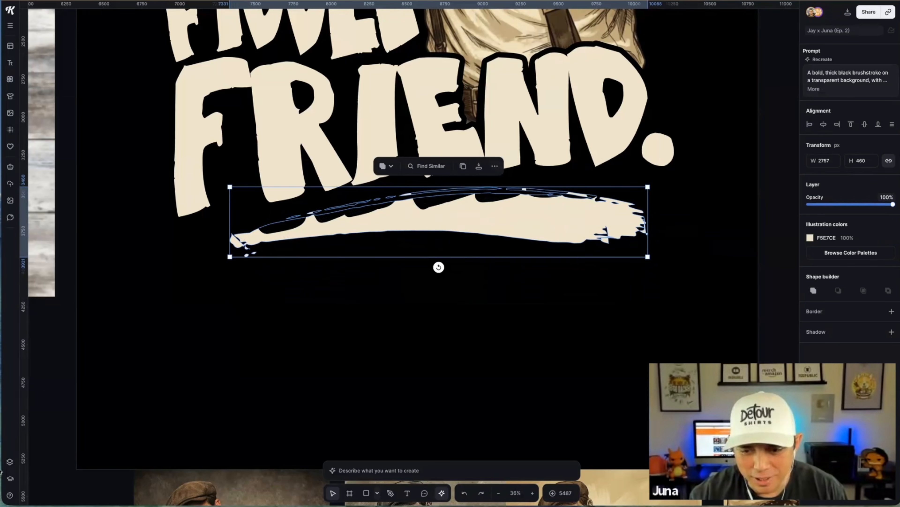
Show the layer list and inspect the typeface of the spare FRIEND lettering outside the artboards
left_click(10, 461)
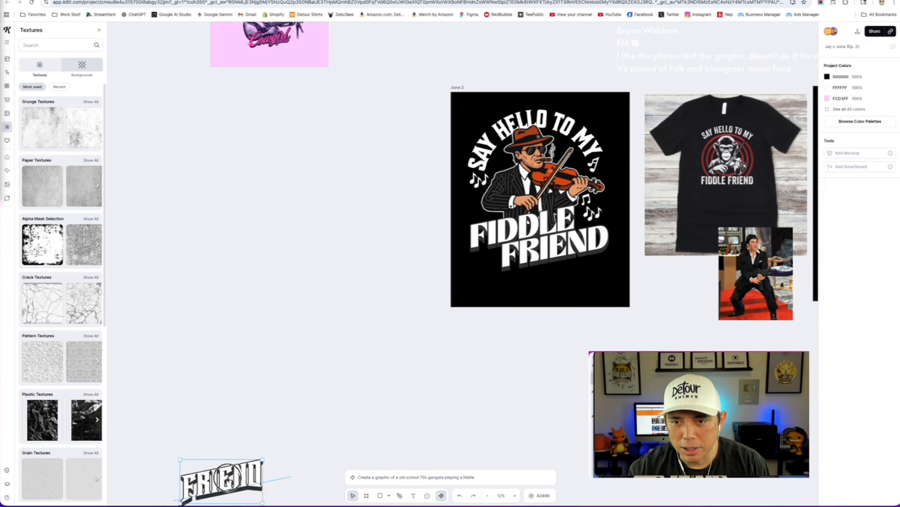
left_click(227, 477)
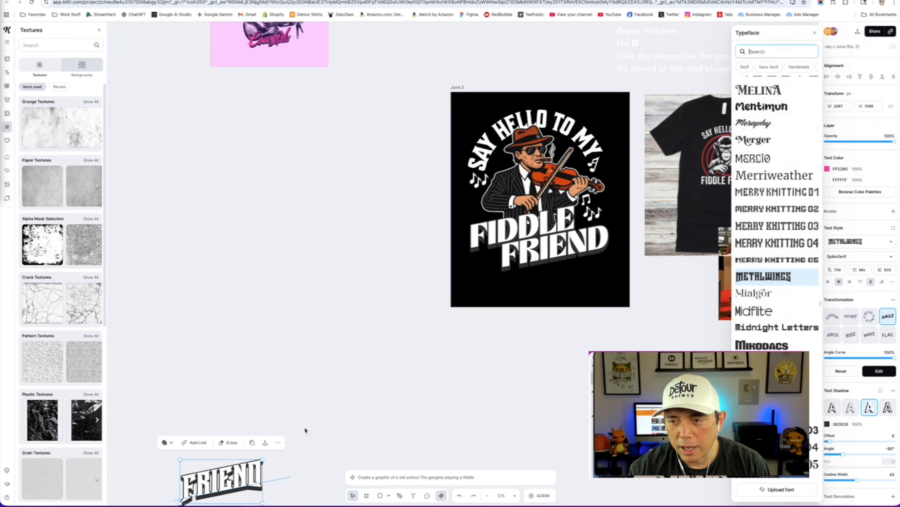
left_click(331, 363)
scroll(331, 363, "down", 4)
left_click_drag(458, 359, 335, 362)
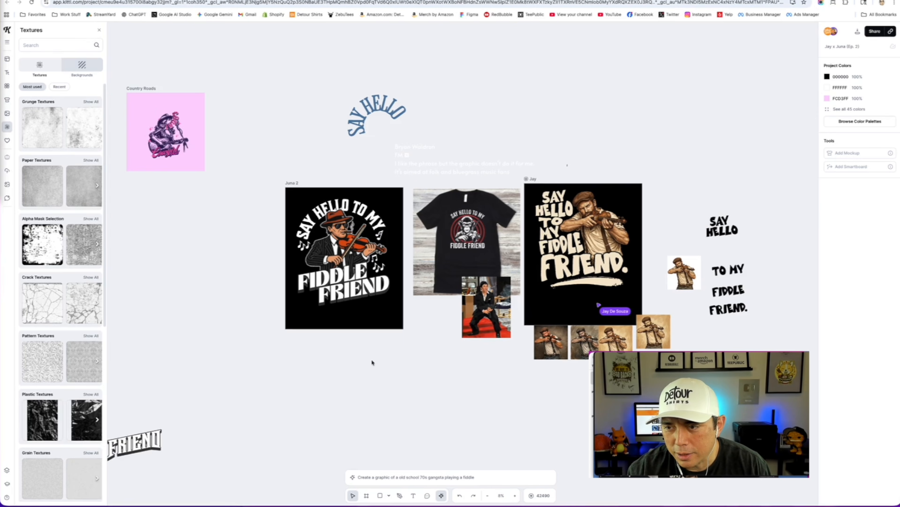
Bring the cream paint stroke under FRIEND to the front and ungroup the flat-cap fiddler from its lettering
scroll(633, 219, "up", 5)
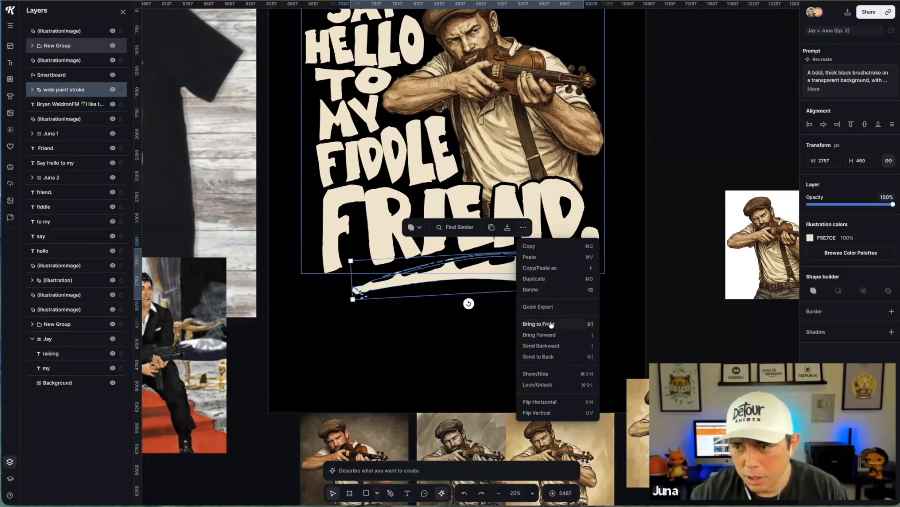
left_click(538, 324)
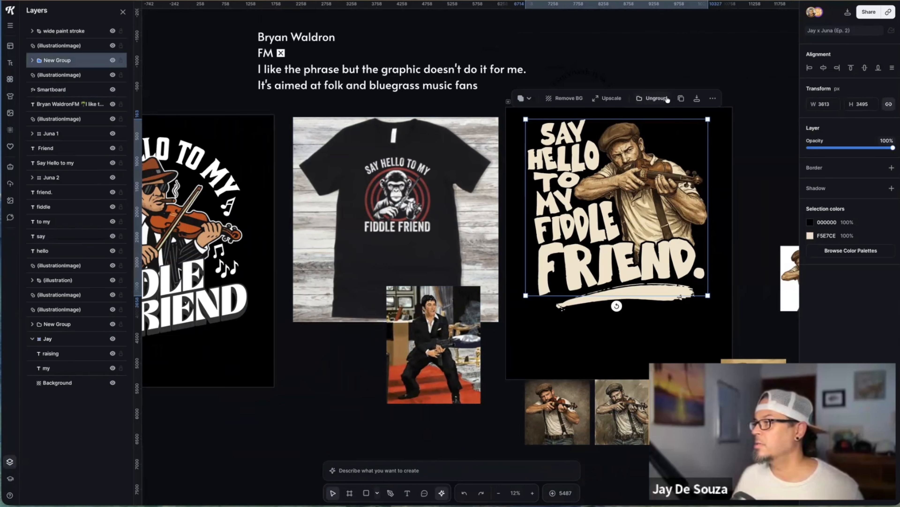
left_click(667, 99)
Try a Distort reshape of the word HELLO by raising its upper edge, undo it and deselect the text
left_click(575, 160)
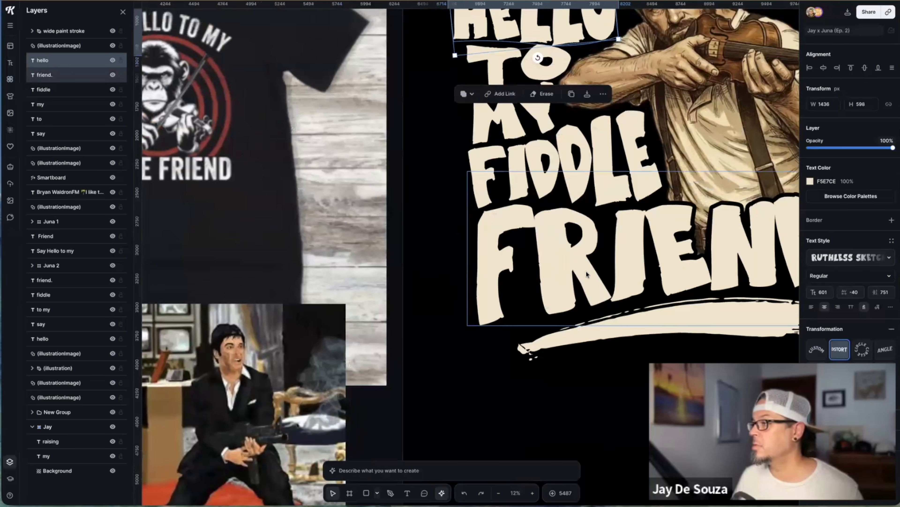
scroll(525, 176, "right", 2)
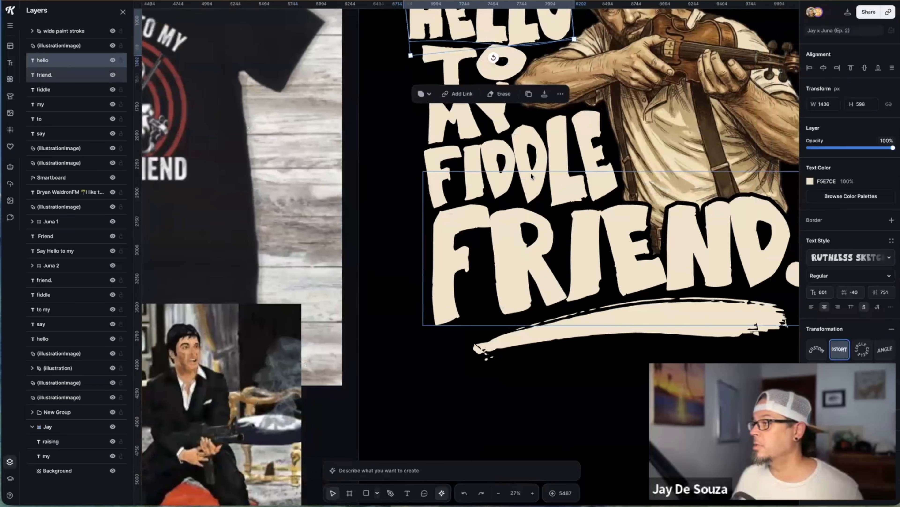
scroll(528, 175, "up", 3)
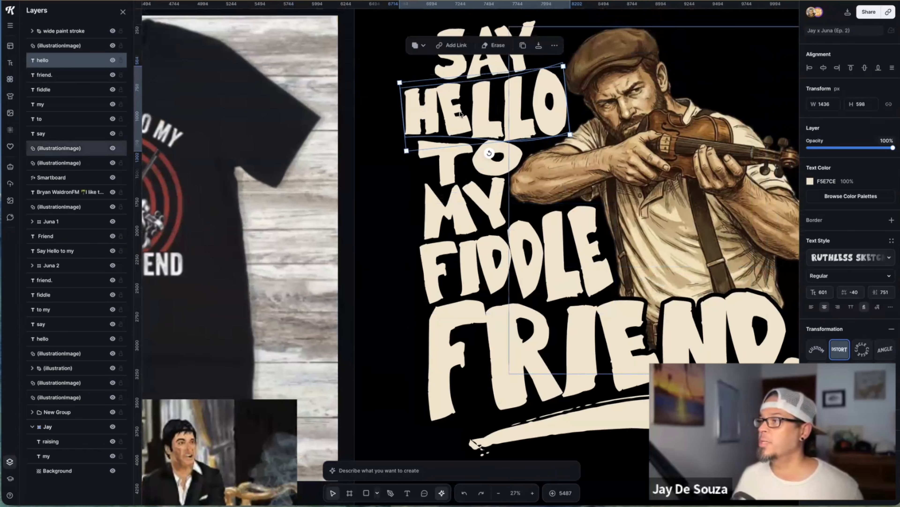
left_click(839, 349)
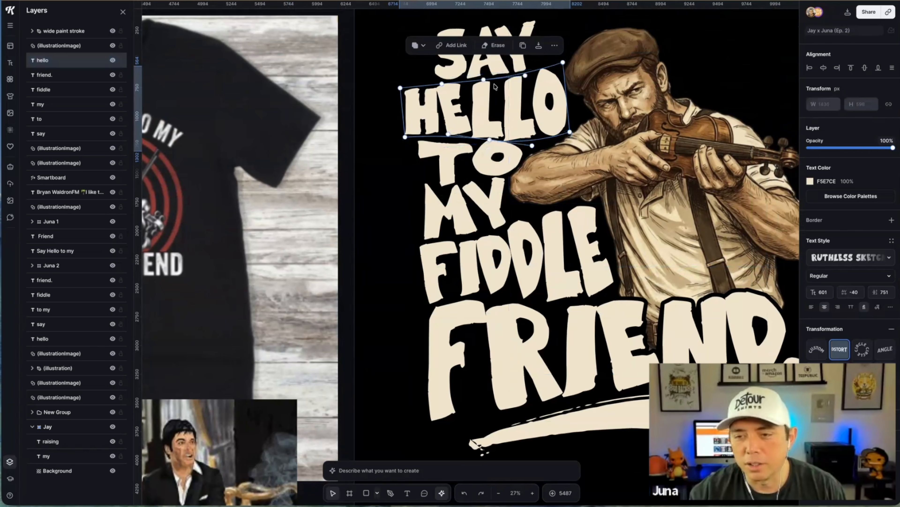
left_click_drag(482, 79, 489, 47)
key("ctrl+z")
left_click(381, 205)
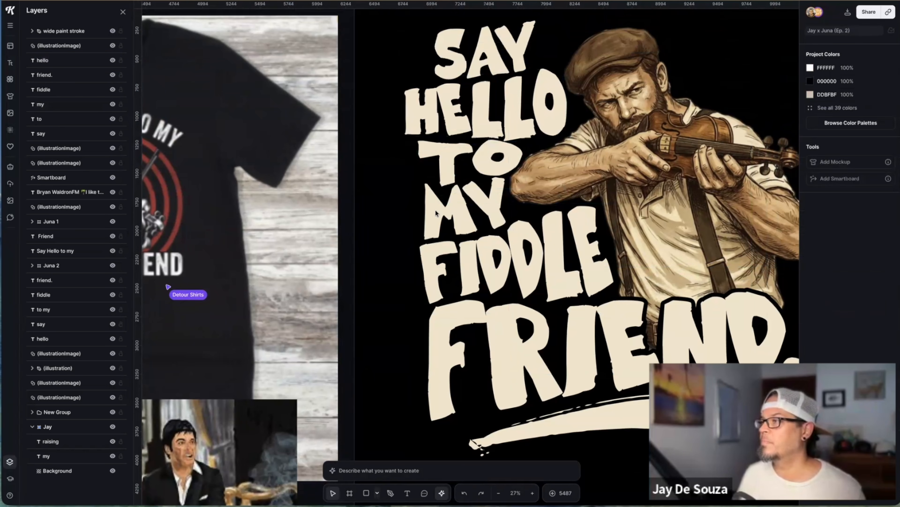
Compare the gangster fiddler and flat-cap fiddler redesigns with the original monkey T-shirt between them
scroll(544, 266, "down", 5)
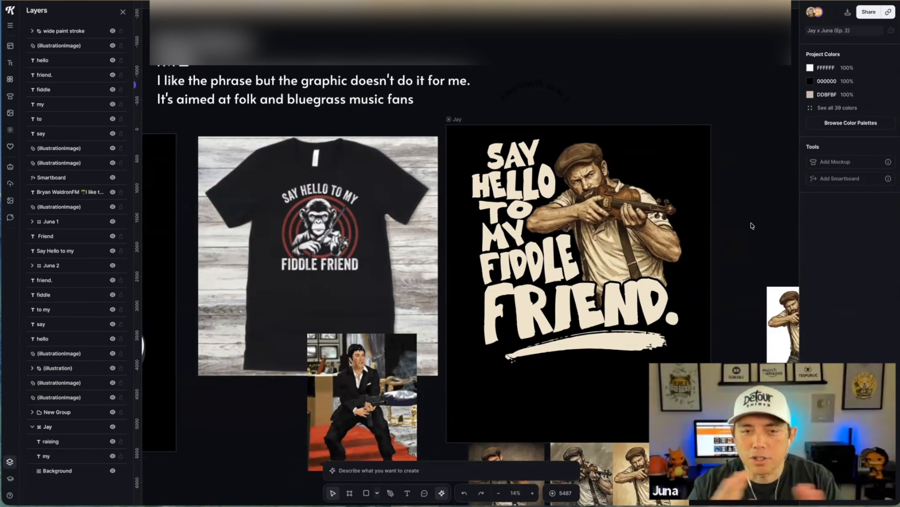
scroll(663, 245, "left", 5)
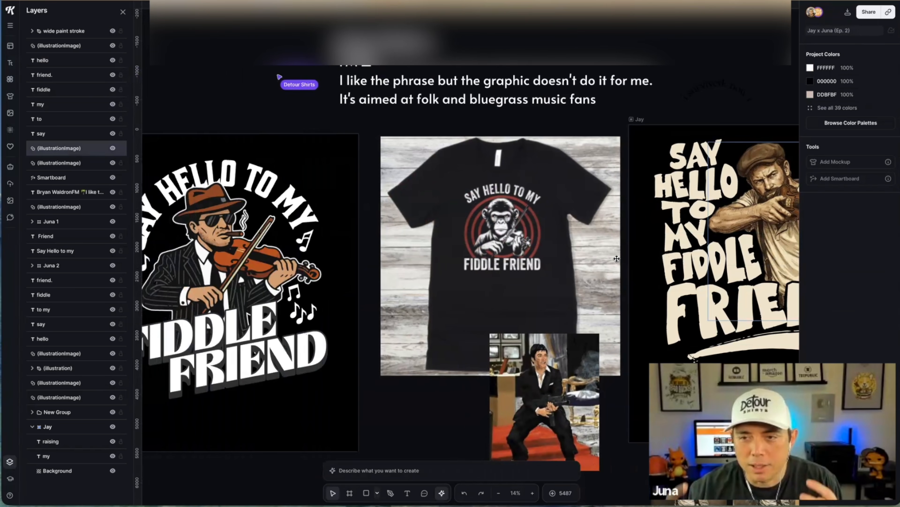
scroll(617, 259, "right", 5)
scroll(664, 275, "up", 3)
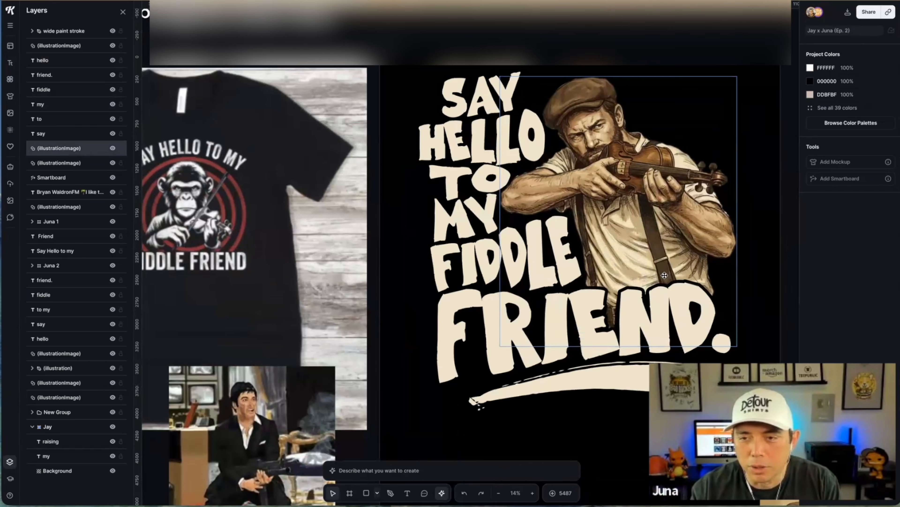
scroll(664, 275, "right", 1)
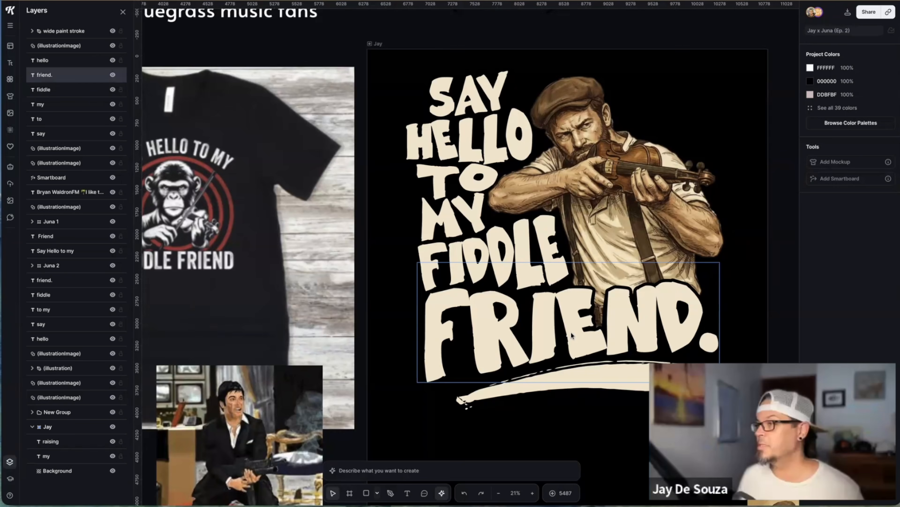
scroll(571, 337, "left", 15)
scroll(567, 347, "down", 3)
scroll(560, 369, "down", 1)
scroll(560, 369, "down", 2)
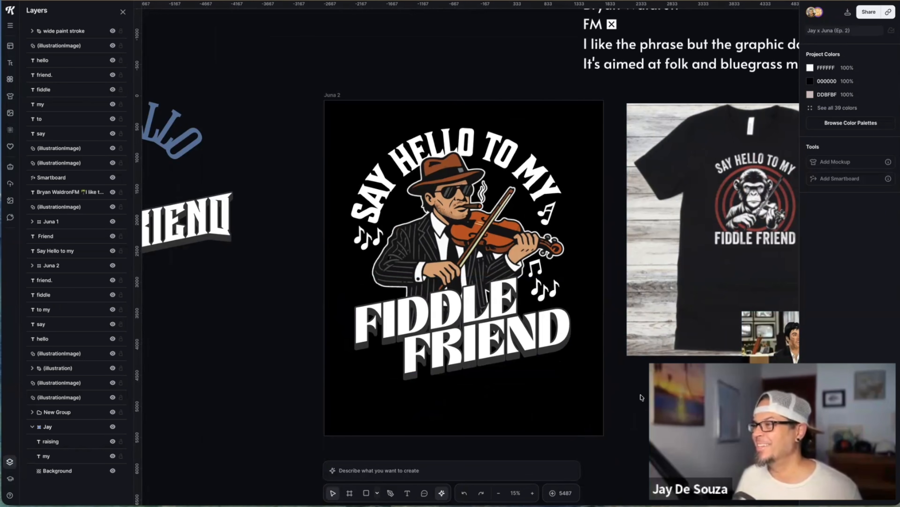
scroll(642, 397, "right", 3)
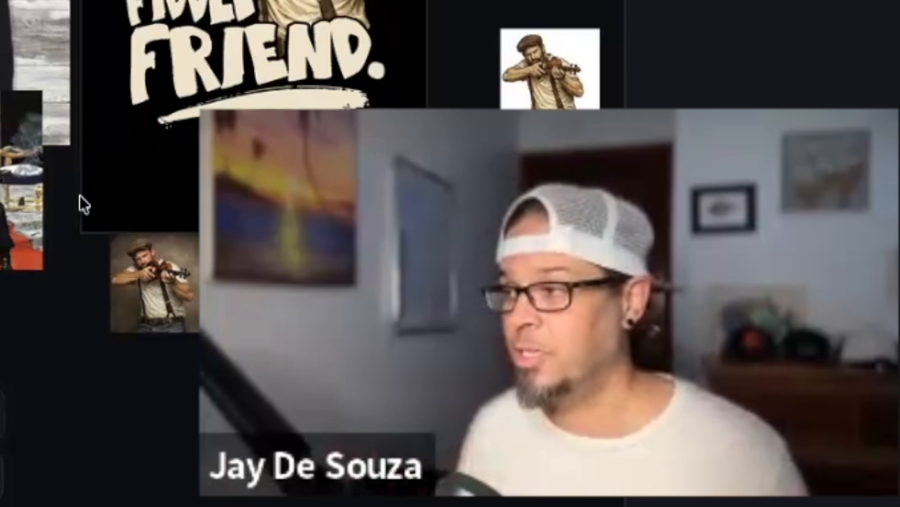
scroll(28, 141, "up", 5)
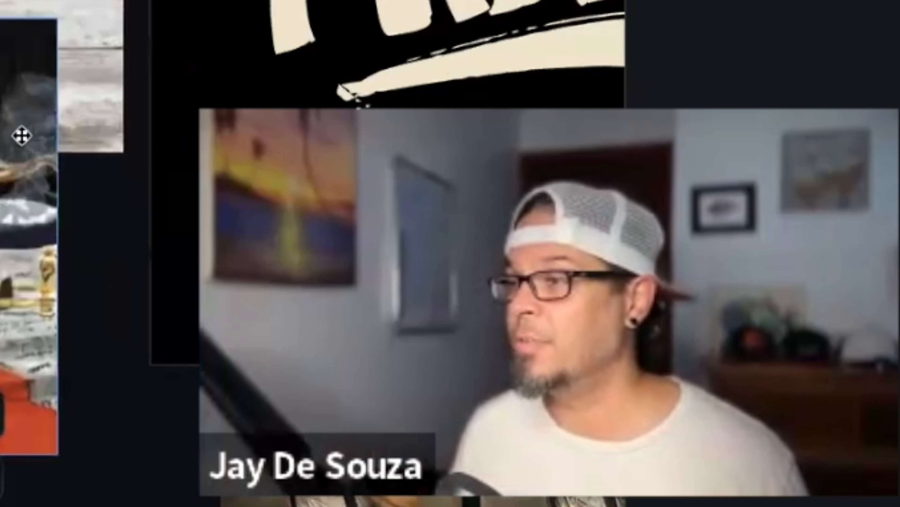
scroll(22, 136, "left", 6)
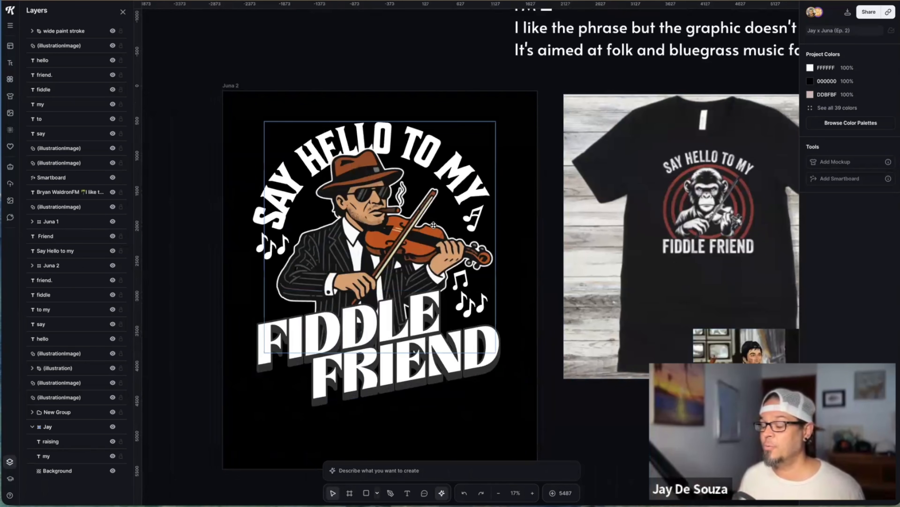
scroll(433, 225, "right", 10)
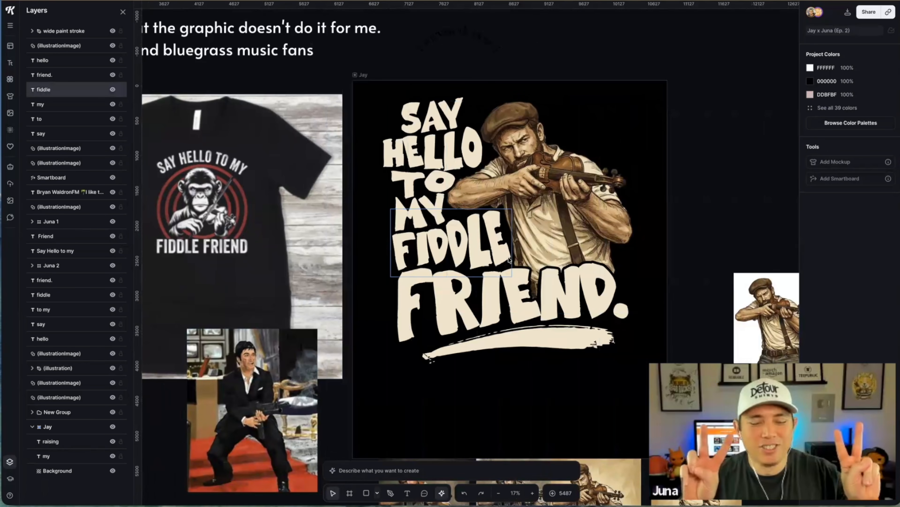
scroll(509, 260, "down", 3)
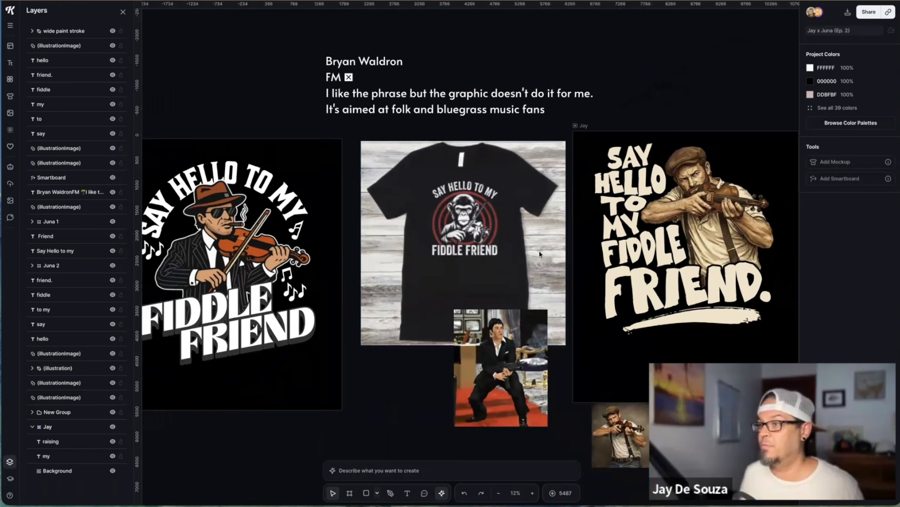